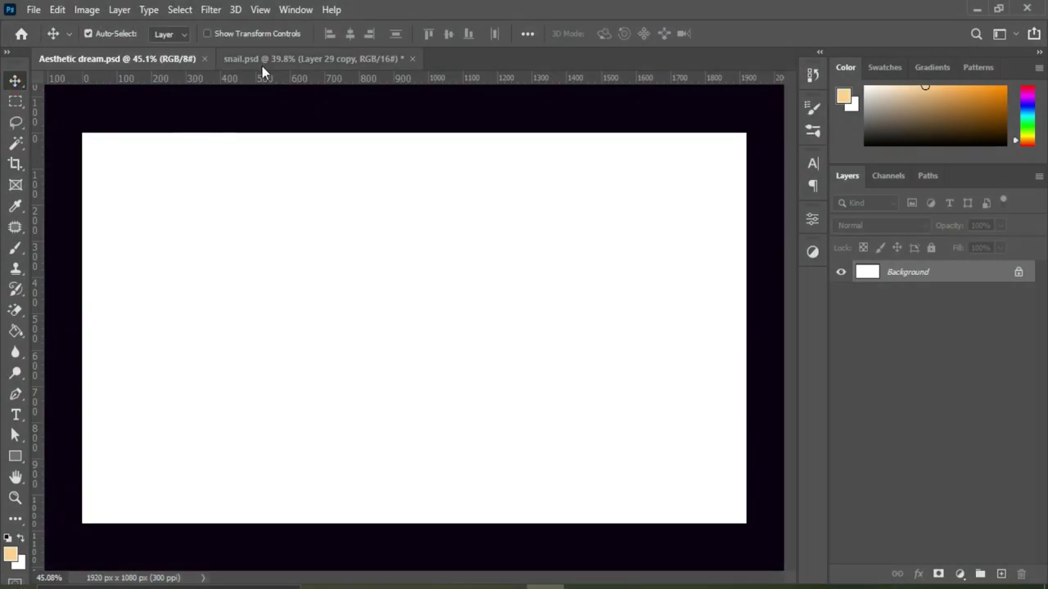
Place the cloud-sea photo and stretch it to fill the whole canvas
left_click_drag(265, 64, 404, 299)
left_click(486, 243)
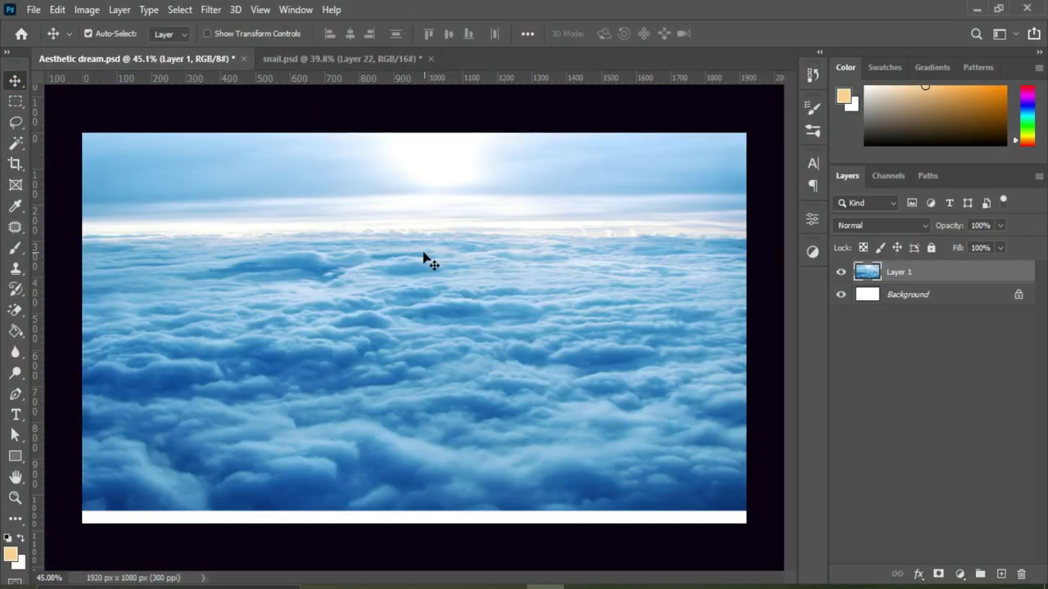
left_click_drag(426, 260, 456, 374)
key("ctrl+t")
left_click_drag(408, 112, 409, 130)
left_click_drag(498, 358, 513, 357)
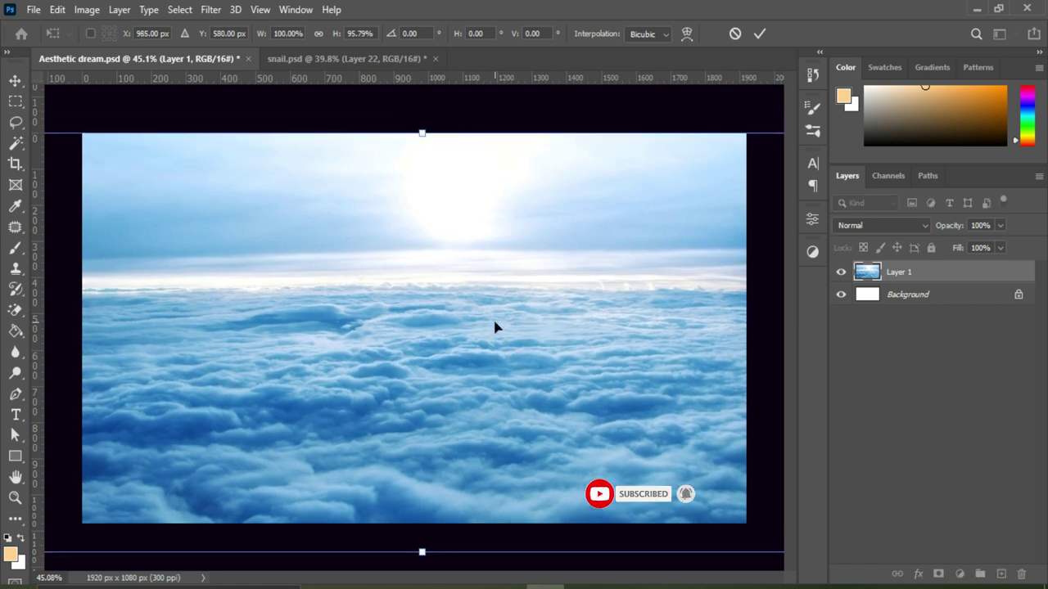
left_click(758, 34)
Lay the mossy branch along the bottom edge, rotated -0.8° to level it
left_click_drag(361, 390, 364, 384)
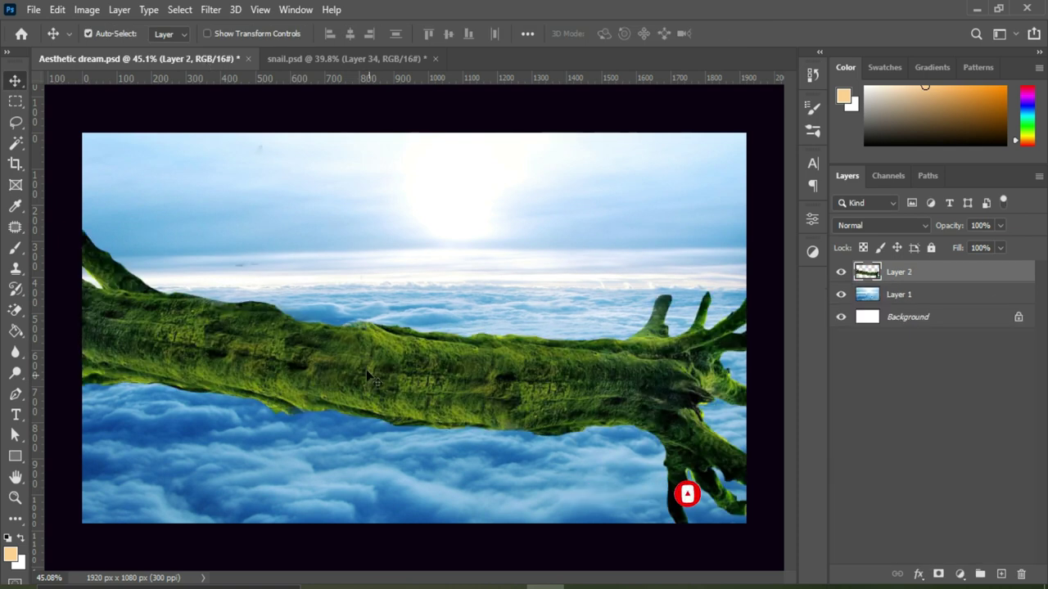
left_click_drag(312, 340, 345, 481)
left_click_drag(256, 460, 257, 461)
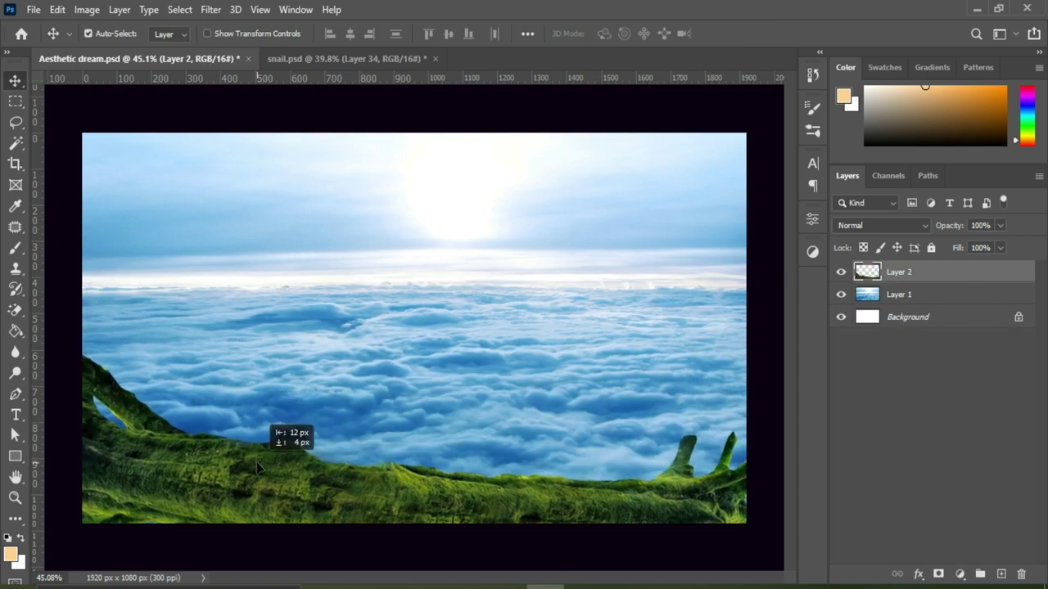
key("ctrl+t")
left_click_drag(688, 232, 701, 233)
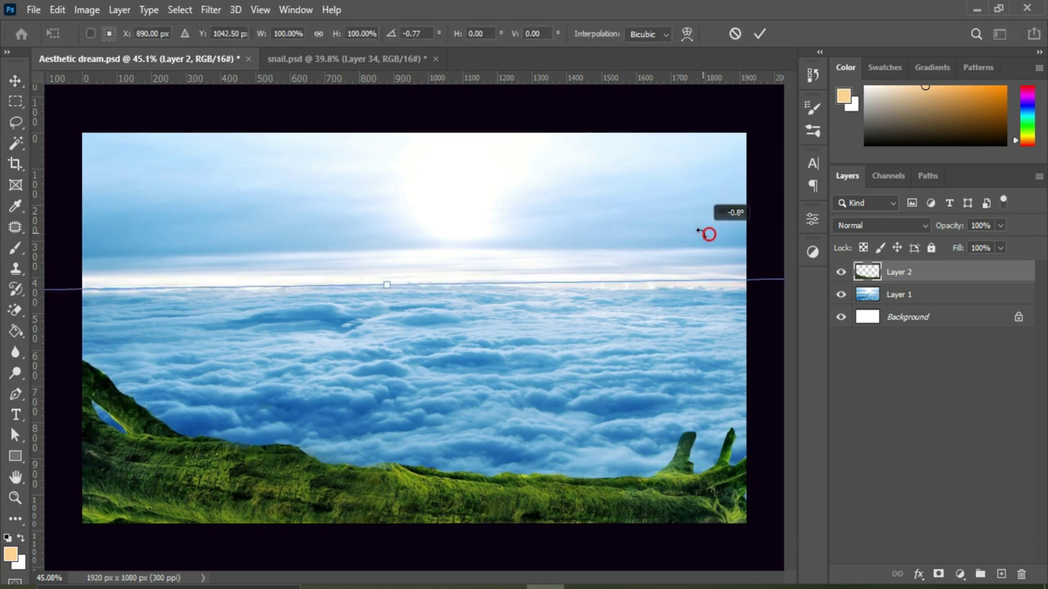
key("Return")
Select the cloud layer and start a Color Lookup adjustment above it
key("e")
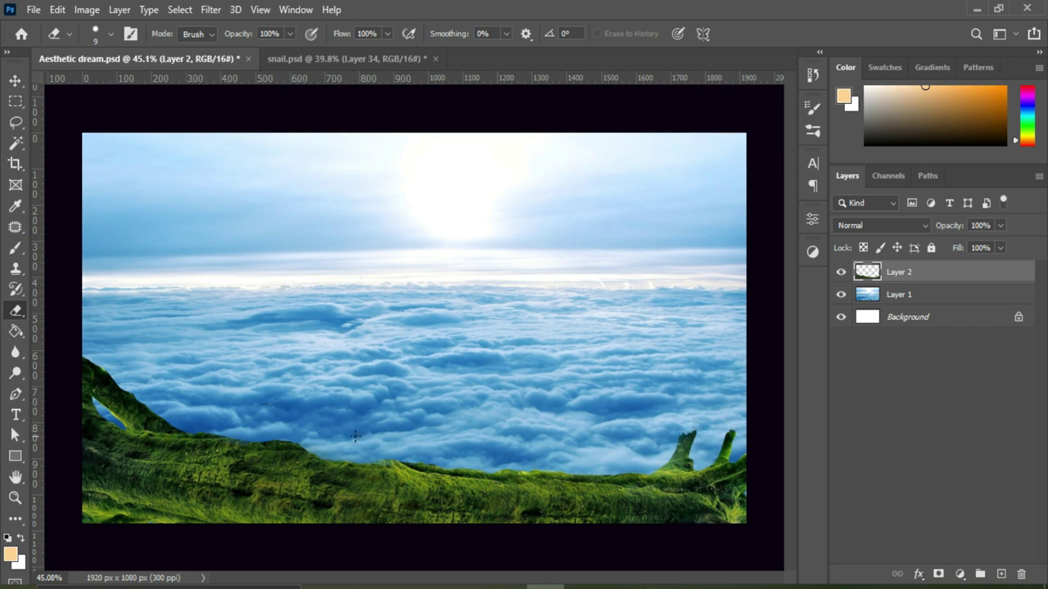
left_click(898, 293)
key("v")
left_click(959, 574)
Apply a clipped LateSunset.3DL colour lookup to the clouds at 68% opacity
left_click(964, 490)
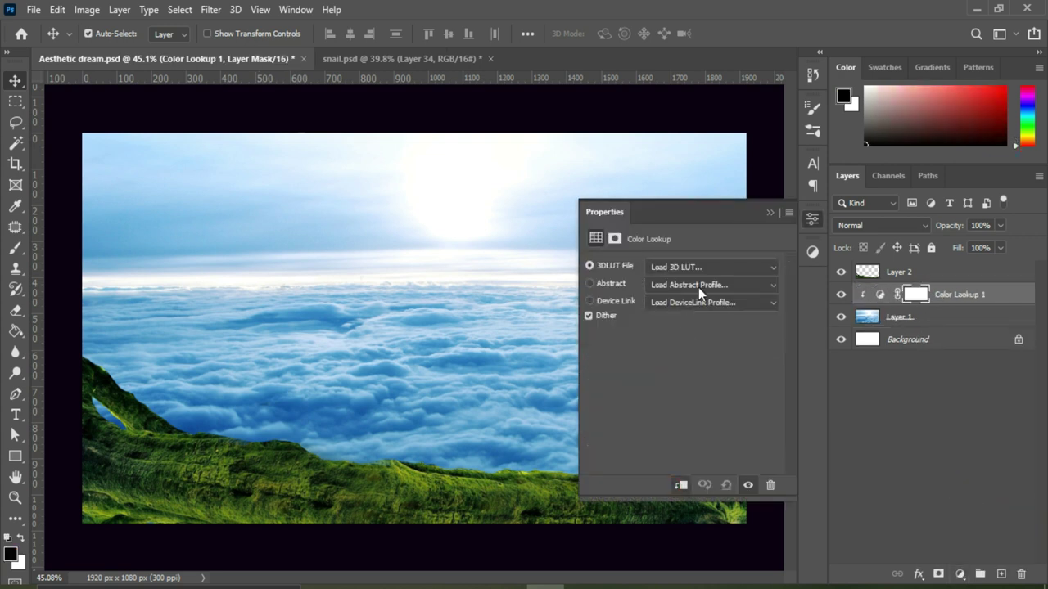
left_click(702, 267)
left_click(688, 375)
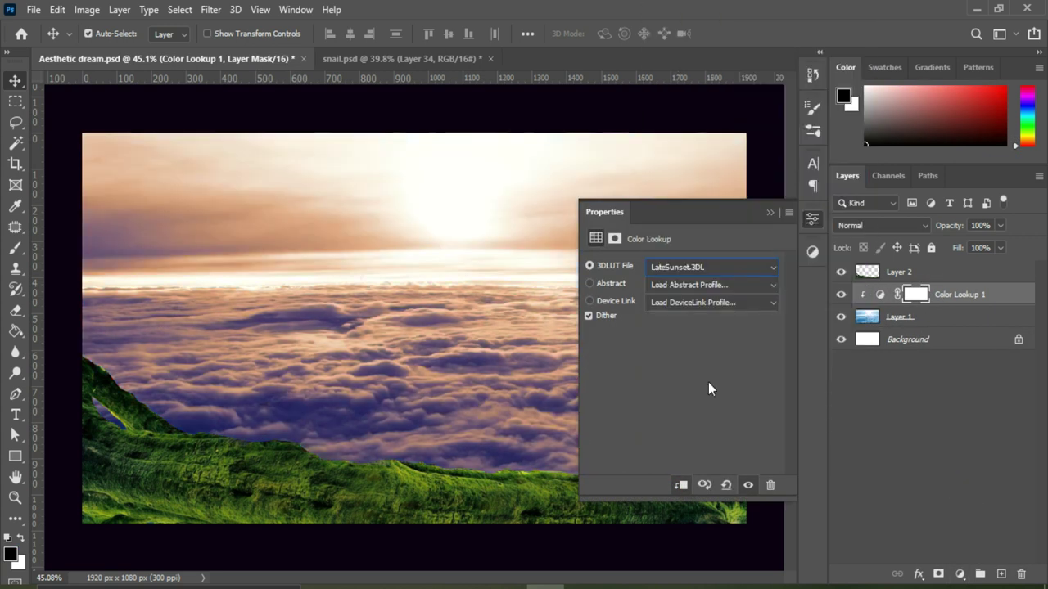
left_click(769, 212)
left_click(880, 294)
left_click(1000, 225)
left_click_drag(999, 244, 979, 248)
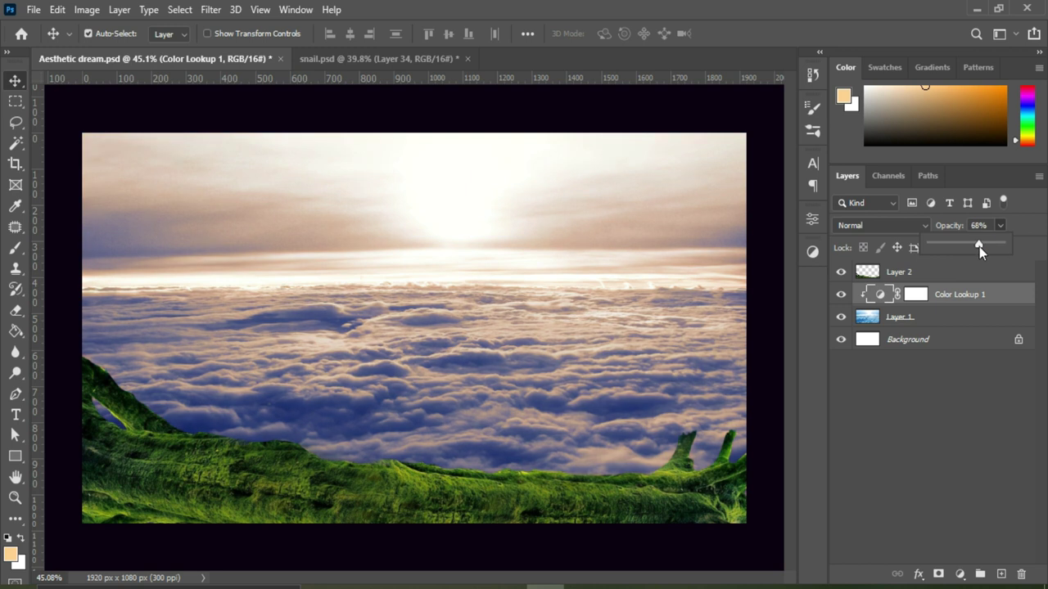
Add a Levels adjustment that brightens the cloud highlights
left_click(960, 574)
left_click(975, 355)
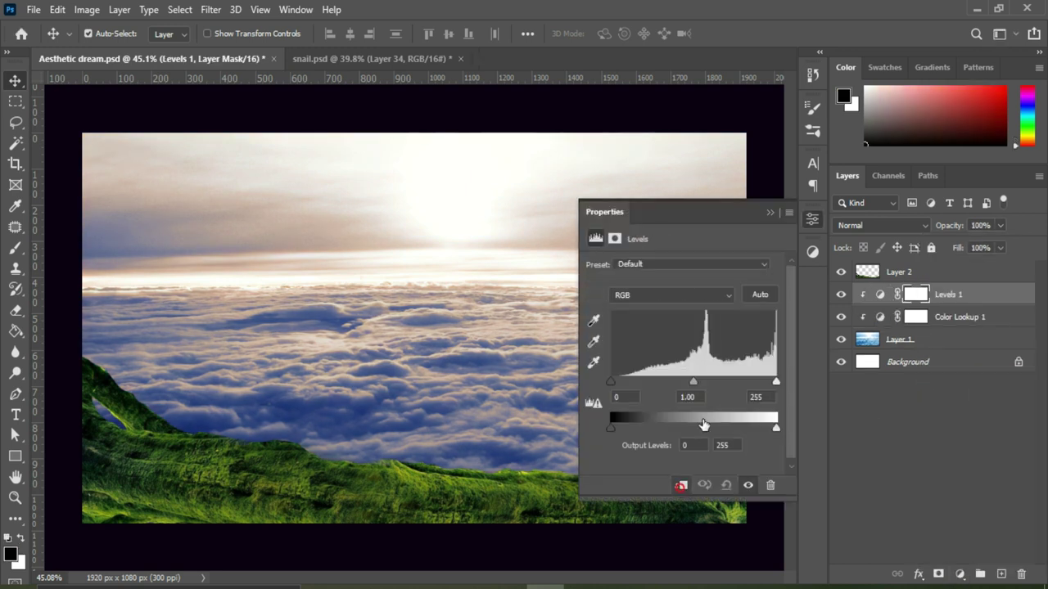
left_click_drag(776, 381, 762, 381)
left_click(770, 212)
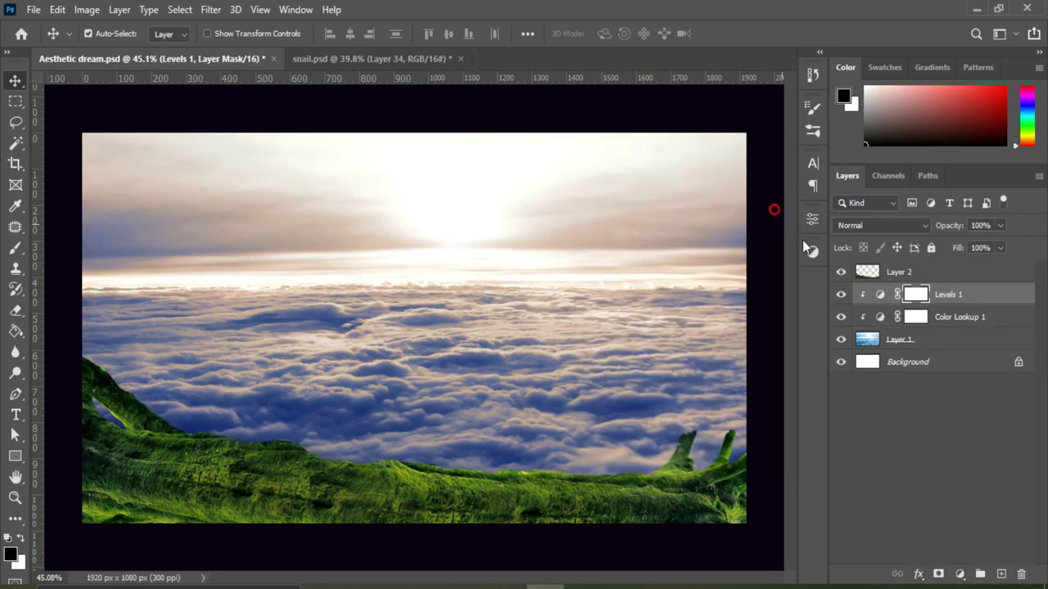
Add a colorized, saturated teal Hue/Saturation layer in Multiply mode with adjusted opacity
left_click(959, 574)
left_click(968, 415)
left_click(666, 410)
left_click_drag(684, 327, 669, 328)
left_click_drag(635, 358, 711, 358)
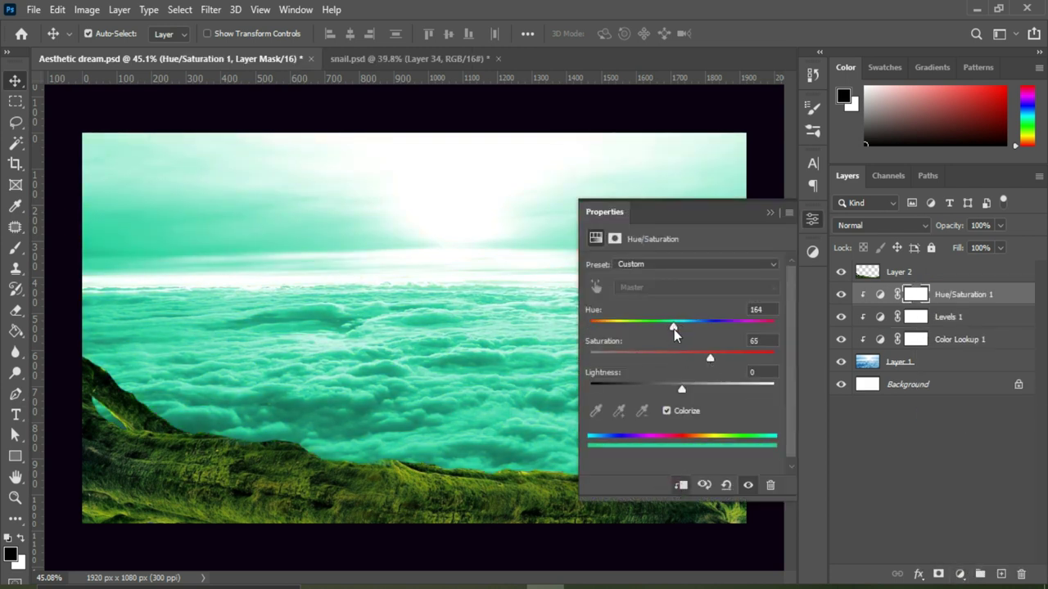
left_click(770, 212)
left_click(882, 225)
left_click(880, 243)
left_click(1000, 225)
mouse_move(1005, 247)
left_mouse_down()
mouse_move(979, 248)
mouse_move(1013, 255)
left_mouse_up()
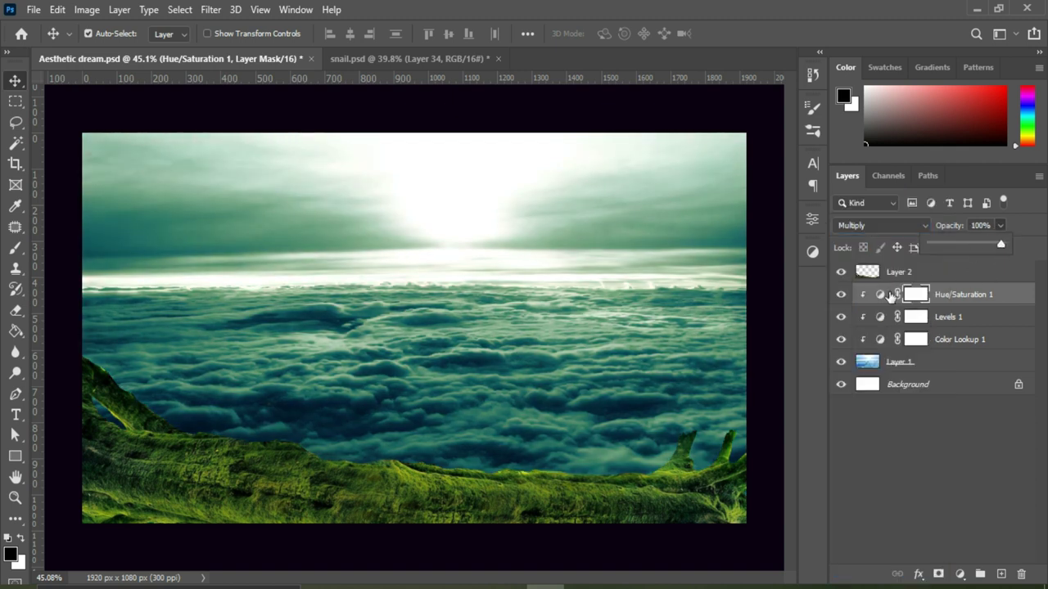
Recheck the Hue/Saturation settings and brighten the clouds' midtones further in Levels
double_click(880, 294)
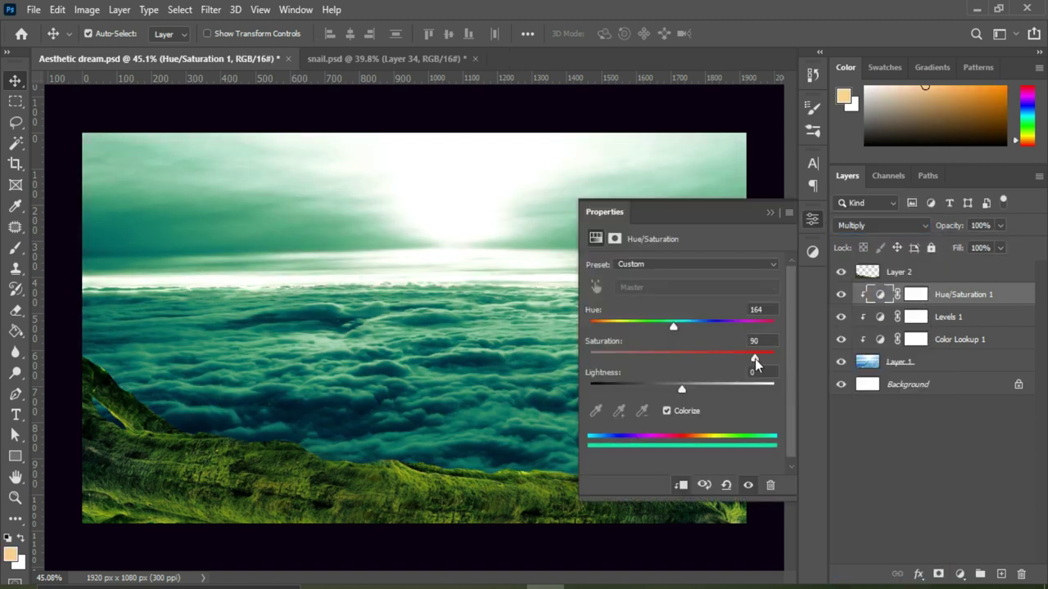
left_click(769, 212)
double_click(880, 317)
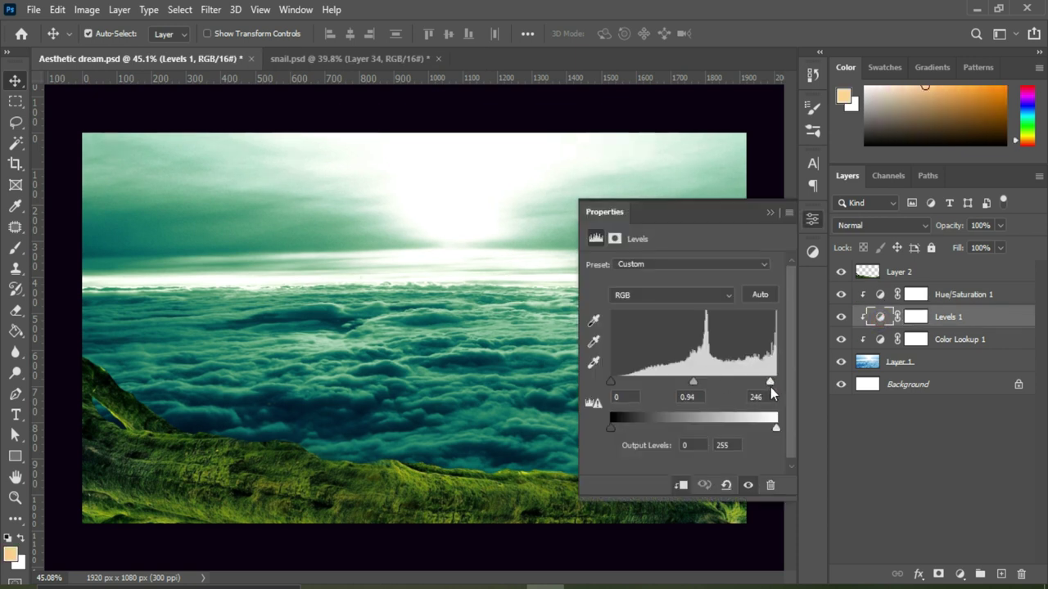
left_click_drag(692, 384, 683, 381)
left_click(769, 212)
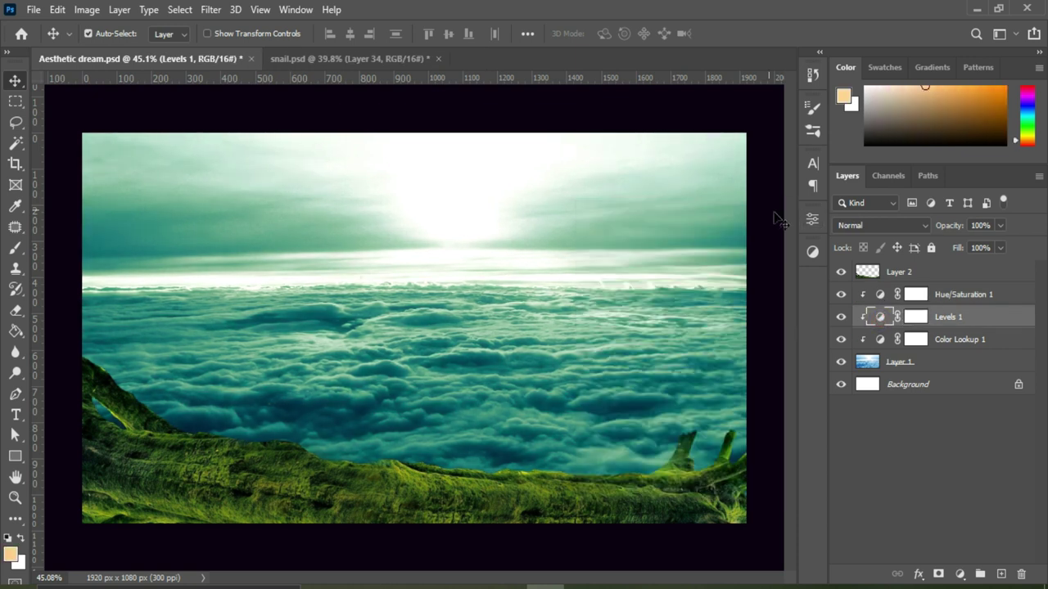
Add a Curves adjustment darkening the bright sky and lifting the darker foreground tones
left_click(965, 294)
left_click(959, 574)
left_click(884, 368)
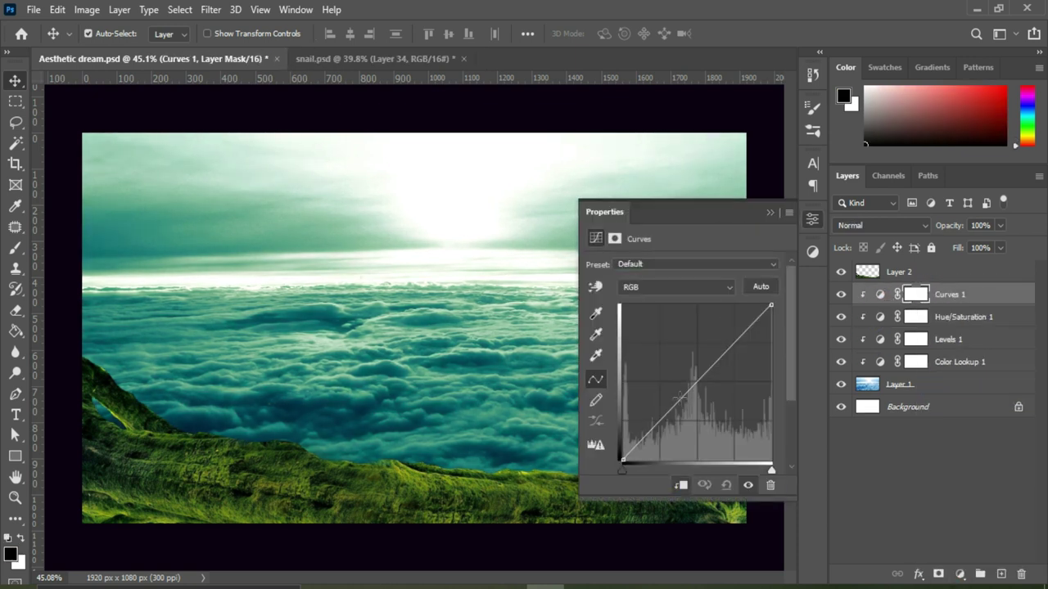
left_click_drag(742, 334, 742, 337)
left_click_drag(681, 400, 676, 403)
left_click(959, 573)
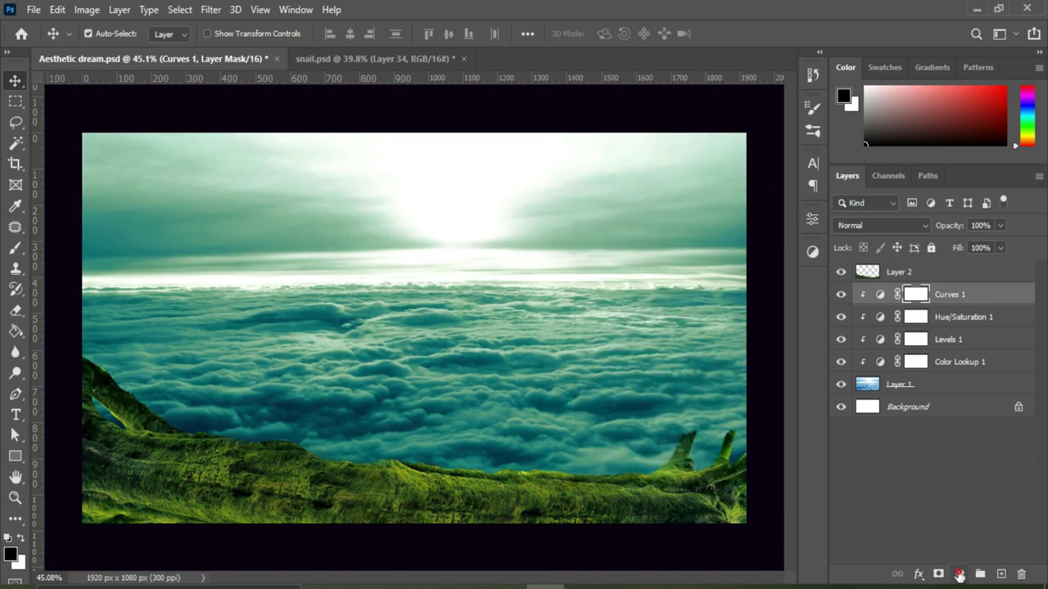
left_click(884, 382)
Add a clipped +0.89 Exposure layer with inverted mask and paint brightness into parts of the clouds
left_click(681, 486)
left_click_drag(682, 305, 691, 306)
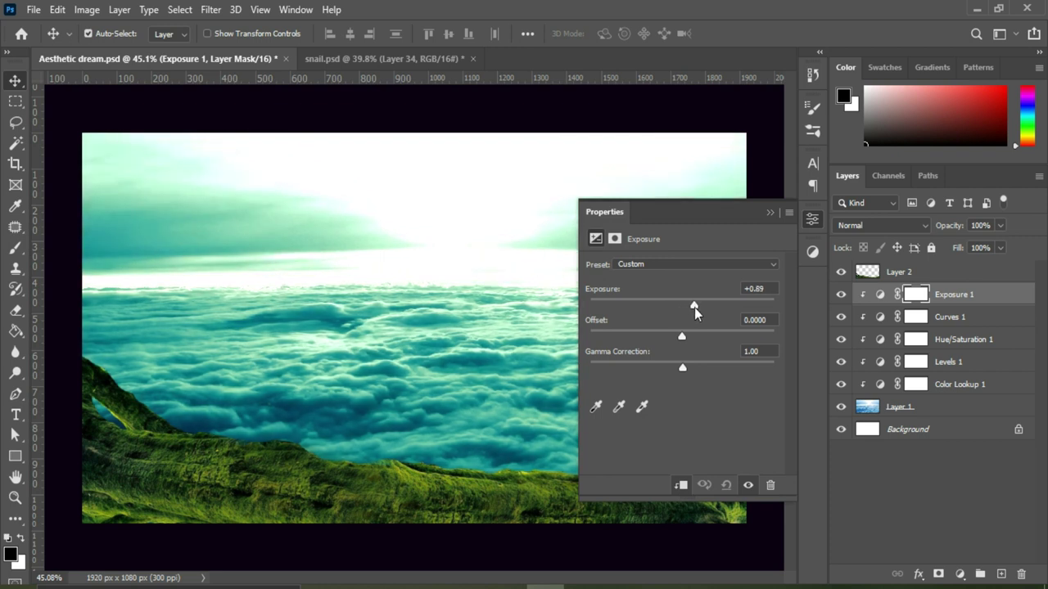
left_click(812, 218)
key("ctrl+i")
key("b")
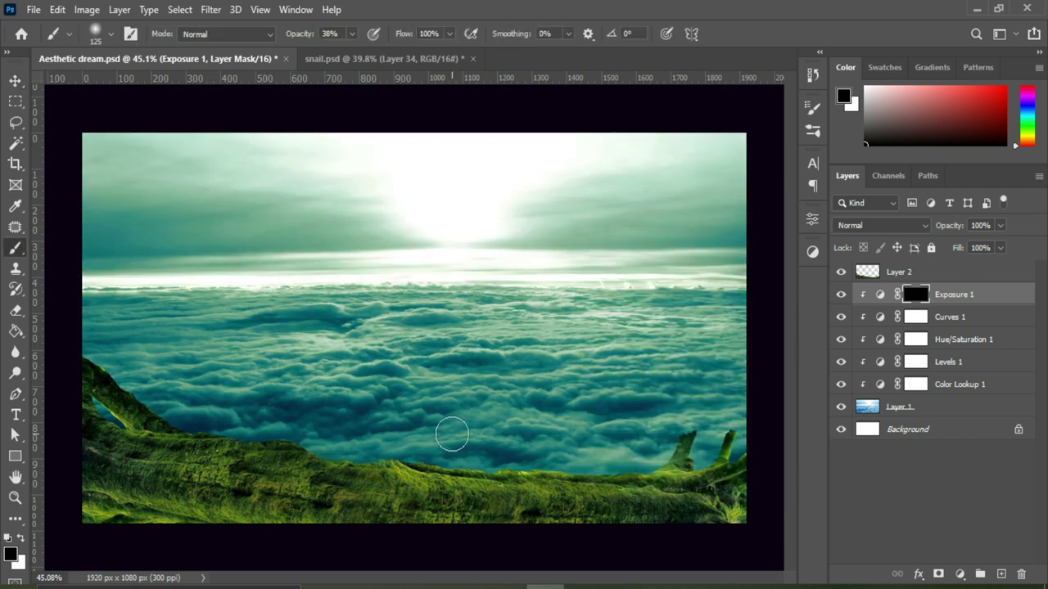
left_click(351, 34)
key("x")
key("bracketleft")
key("bracketleft")
key("bracketleft")
mouse_move(515, 323)
left_mouse_down()
mouse_move(650, 428)
mouse_move(464, 431)
left_mouse_up()
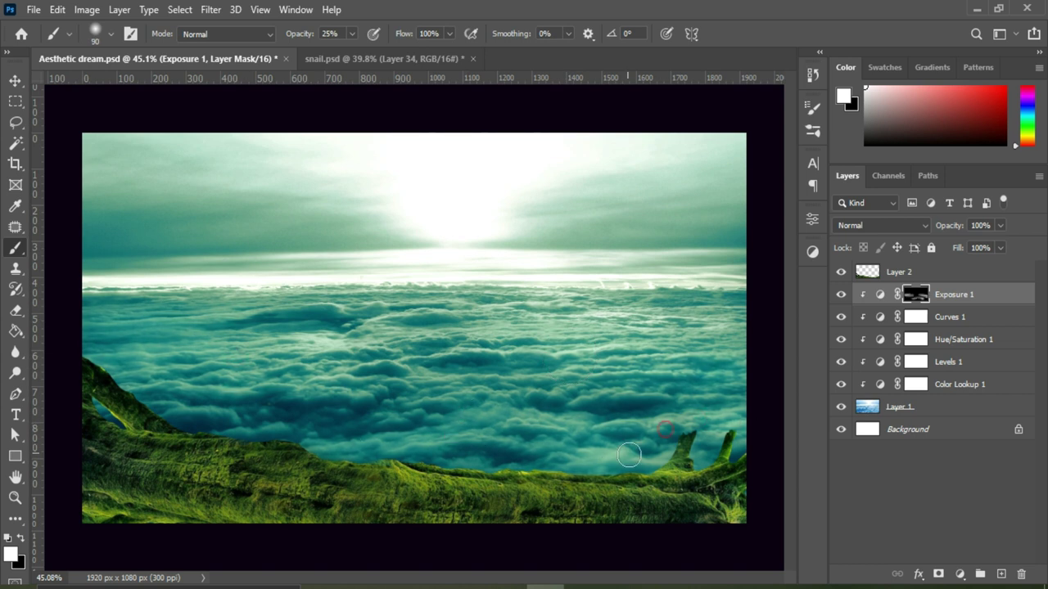
Add a second Exposure layer at -7.67 with an inverted black mask
key("v")
left_click(959, 574)
left_click(949, 385)
left_click_drag(681, 307, 620, 318)
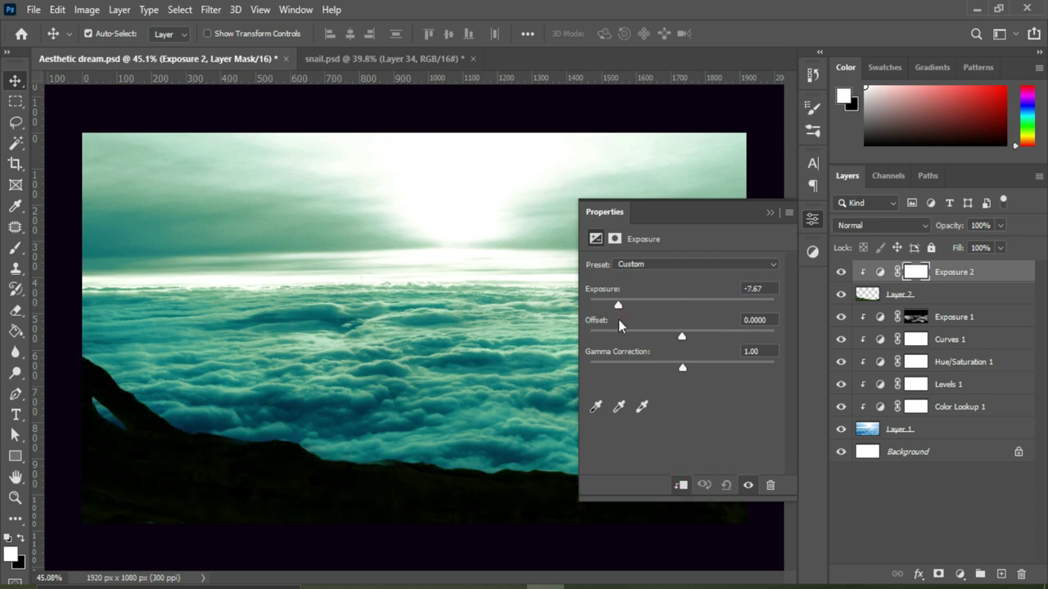
left_click(770, 212)
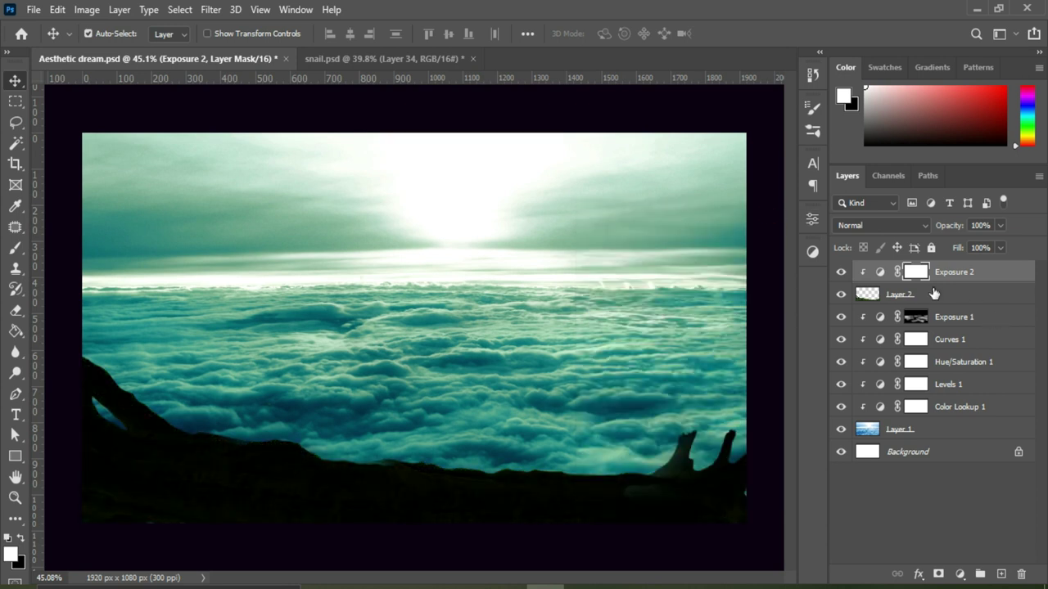
key("ctrl+i")
Paint shadow across the lower branch and its moss edges at about 55% brush opacity
key("b")
key("bracketright")
key("bracketright")
key("bracketright")
key("bracketright")
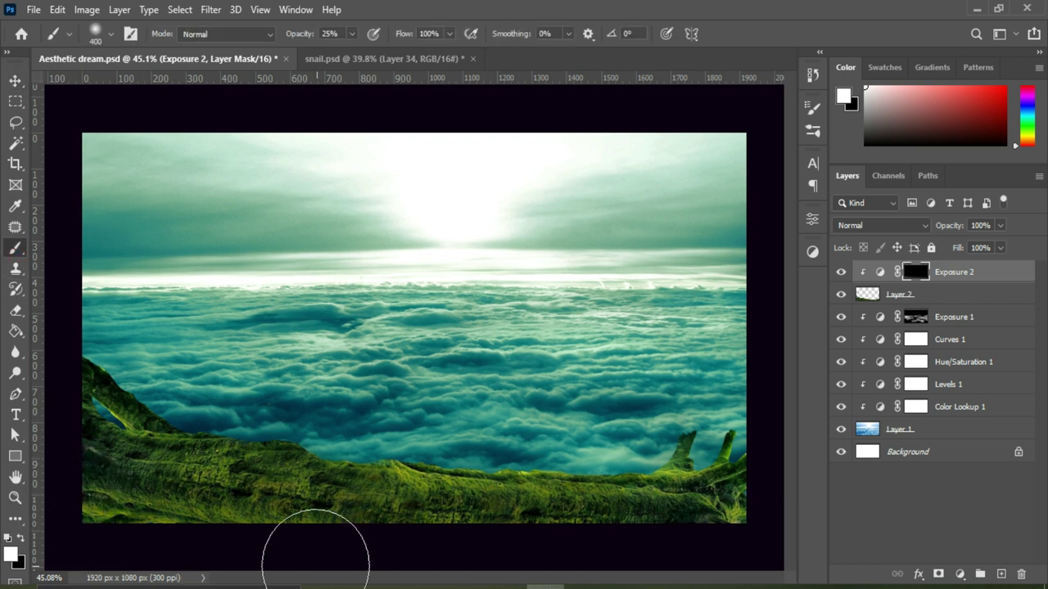
mouse_move(73, 401)
left_mouse_down()
mouse_move(724, 532)
mouse_move(737, 519)
mouse_move(654, 545)
mouse_move(543, 526)
mouse_move(597, 519)
mouse_move(194, 492)
mouse_move(151, 532)
left_mouse_up()
key("bracketleft")
key("bracketleft")
key("bracketleft")
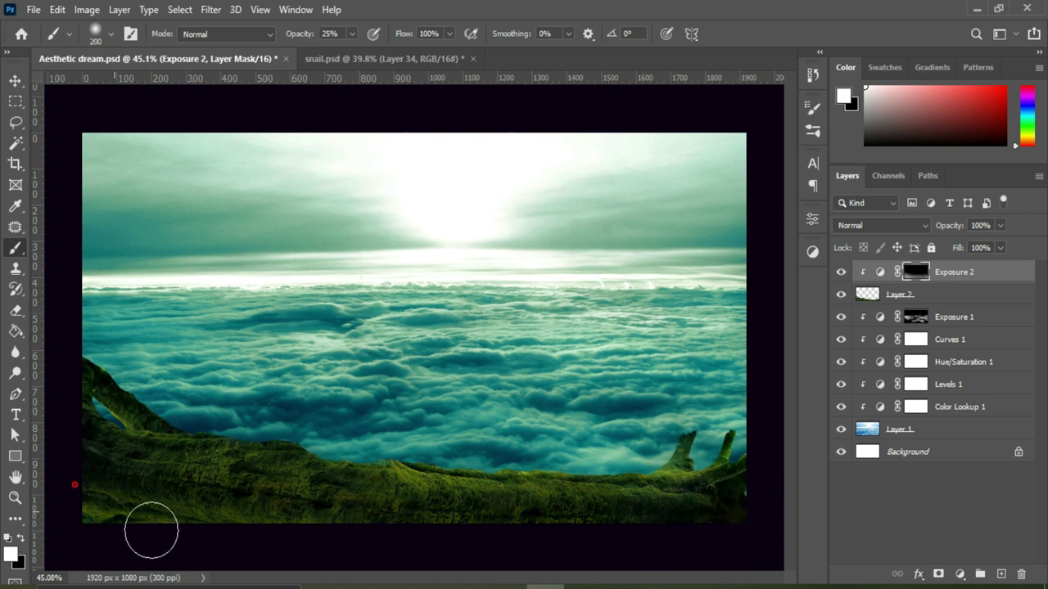
left_click_drag(352, 33, 375, 55)
mouse_move(74, 467)
left_mouse_down()
mouse_move(253, 529)
mouse_move(694, 525)
left_mouse_up()
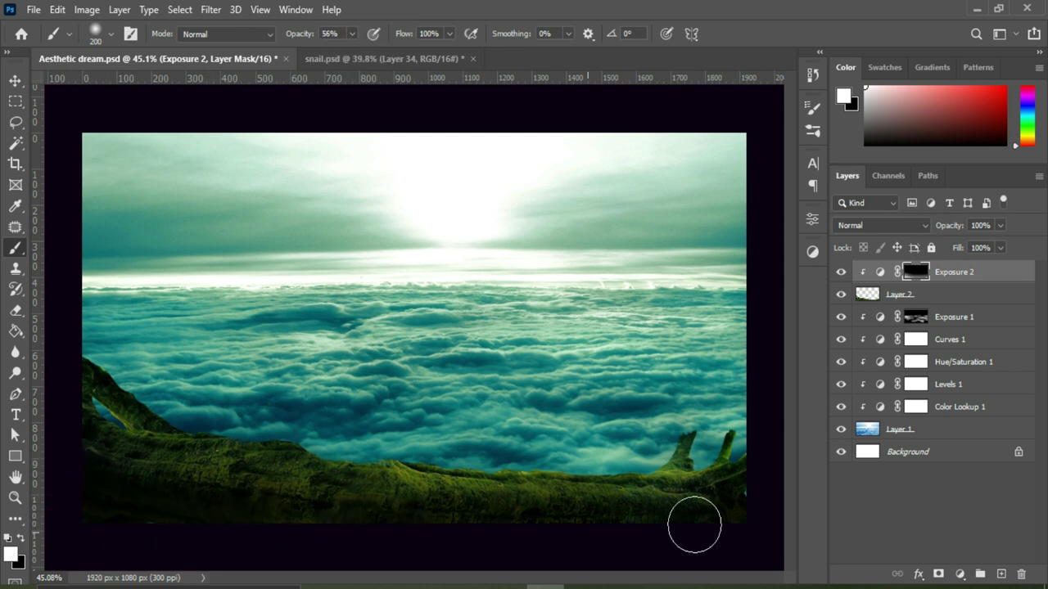
mouse_move(106, 494)
left_mouse_down()
mouse_move(264, 493)
mouse_move(296, 444)
left_mouse_up()
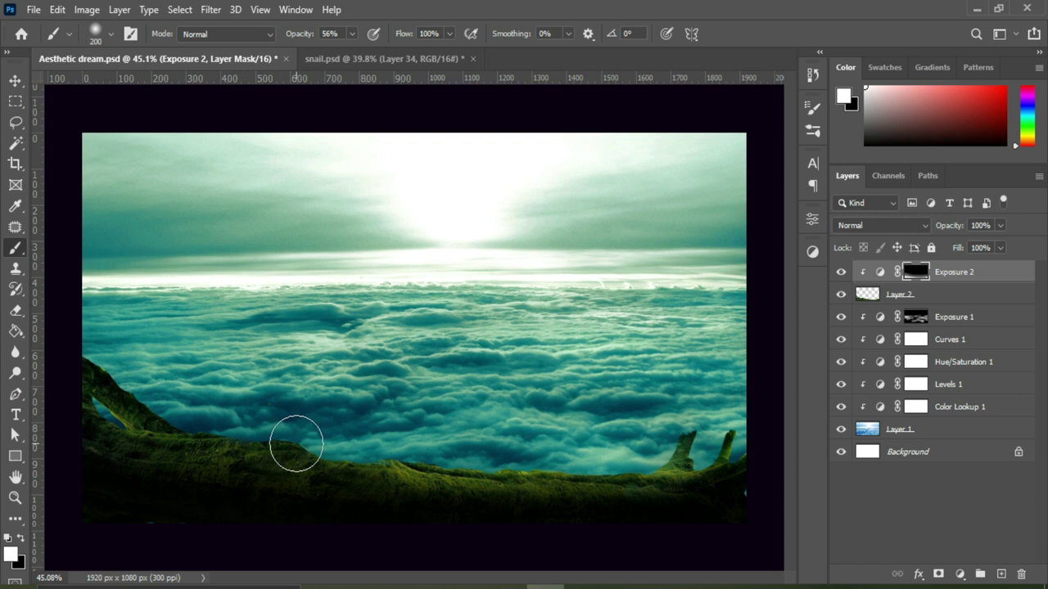
Add finer shading along the branch's upper-left edge with smaller brushes at 19% and 36% opacity
key("1")
key("9")
key("bracketleft")
key("bracketleft")
key("bracketleft")
left_click_drag(105, 398, 122, 412)
key("bracketleft")
key("bracketleft")
key("bracketleft")
left_click_drag(75, 365, 79, 418)
left_click_drag(94, 383, 149, 423)
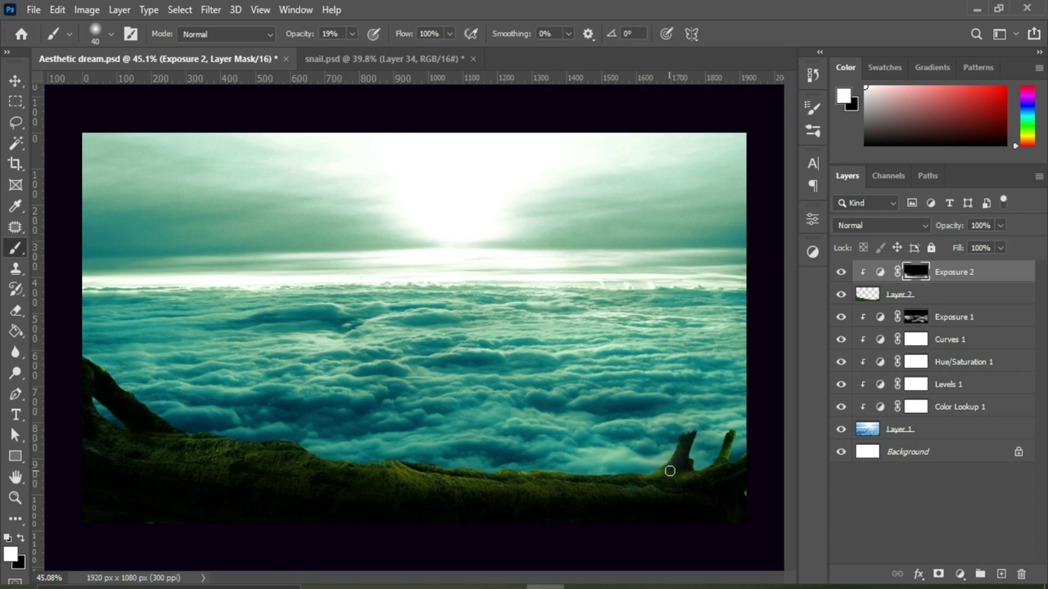
key("3")
key("6")
key("bracketleft")
key("bracketleft")
key("bracketleft")
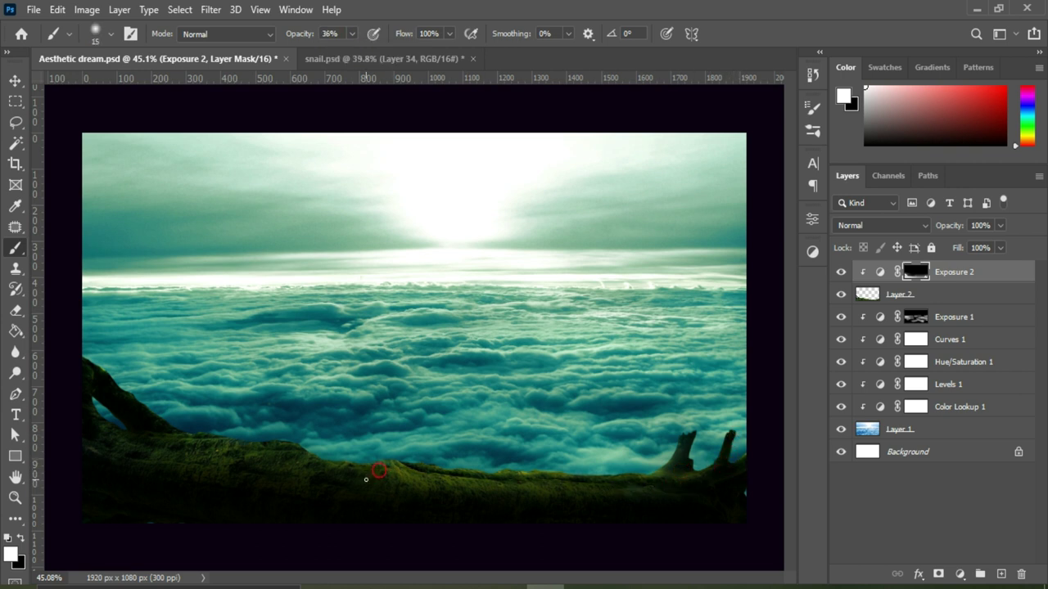
left_click_drag(128, 447, 162, 448)
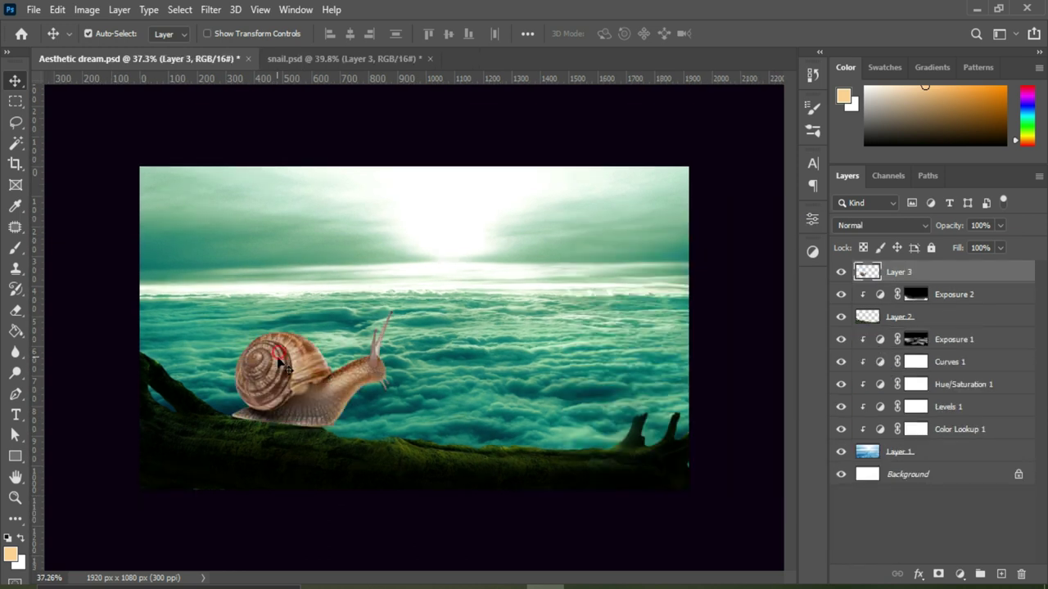
Nudge the snail left, add a layer mask, and set a Normal brush at 31% opacity
left_click_drag(278, 366, 269, 366)
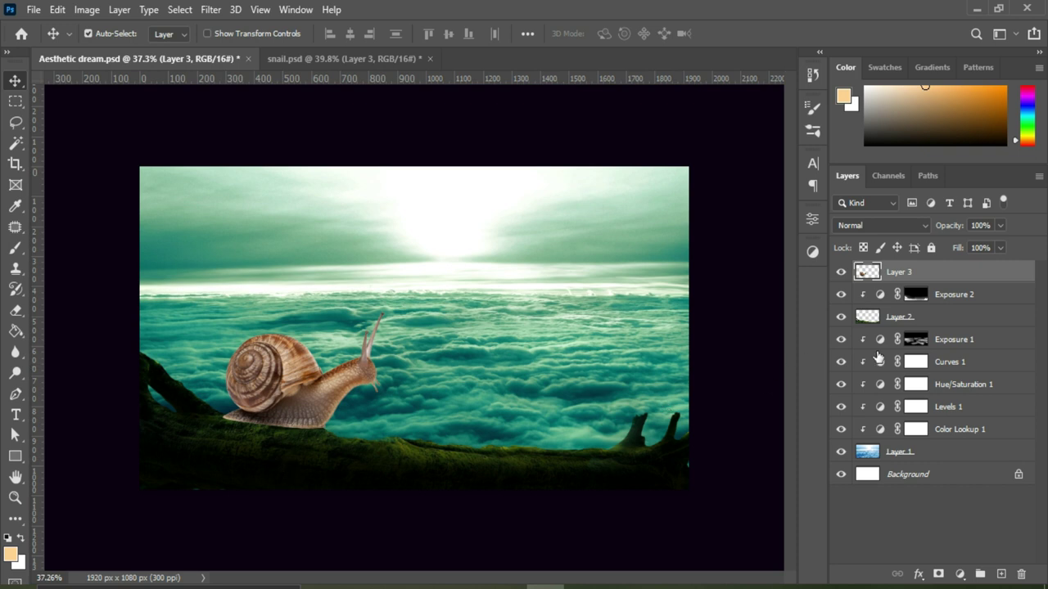
left_click(938, 574)
key("b")
left_click(265, 34)
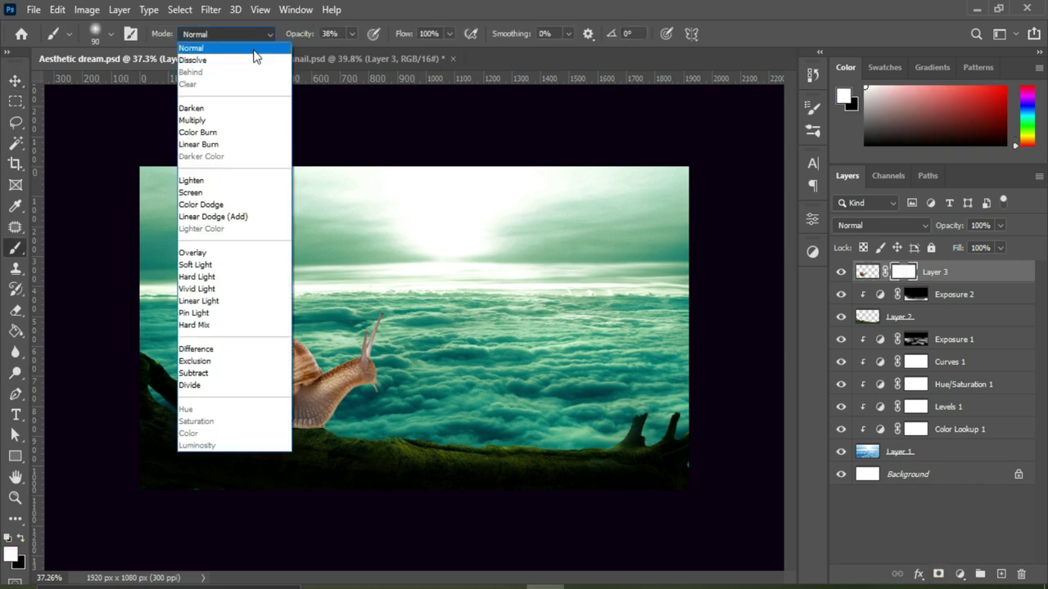
left_click(350, 37)
left_click(359, 33)
left_click_drag(350, 52, 344, 52)
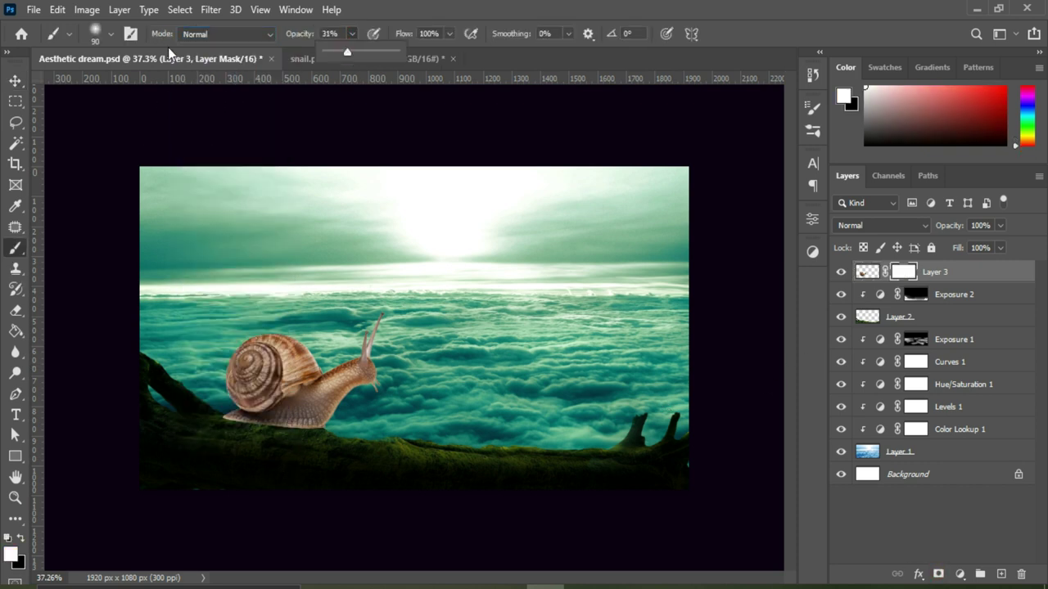
scroll(346, 411, "up", 3)
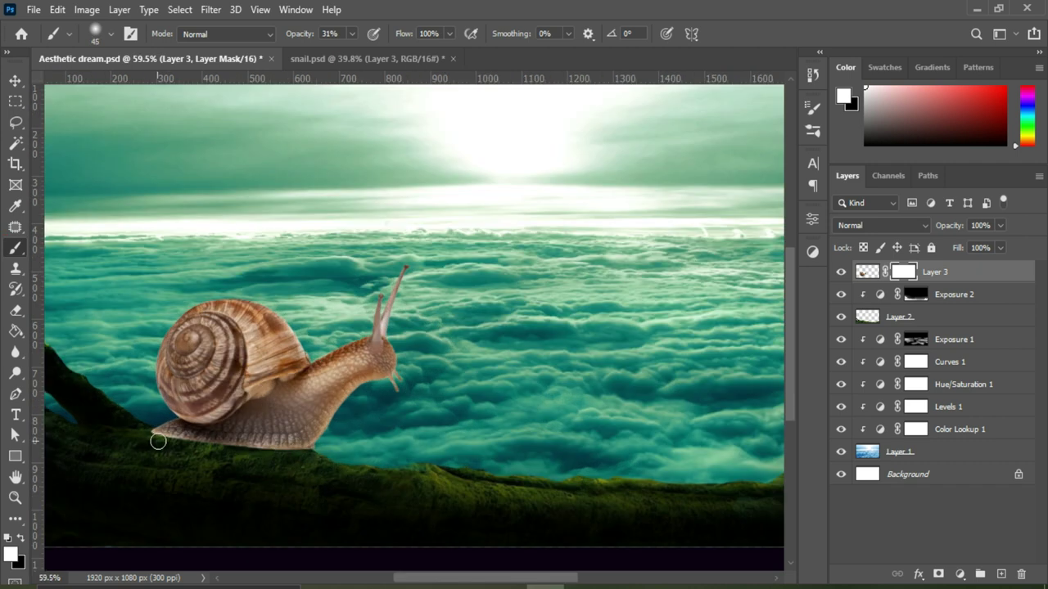
Paint black on the mask to blend the snail's foot edge into the moss
key("x")
left_click_drag(163, 449, 171, 446)
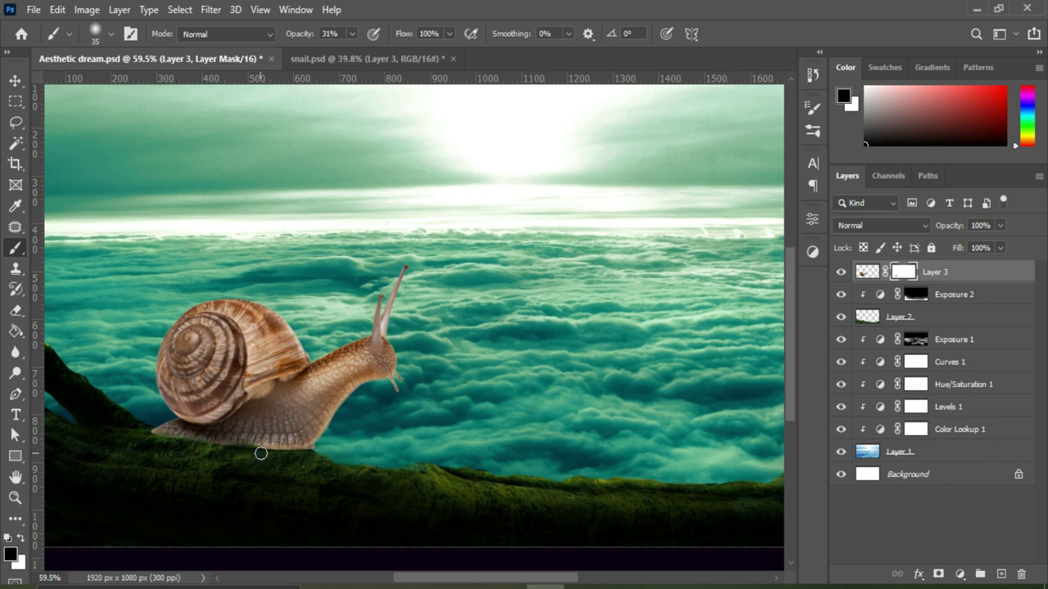
left_click_drag(298, 456, 273, 455)
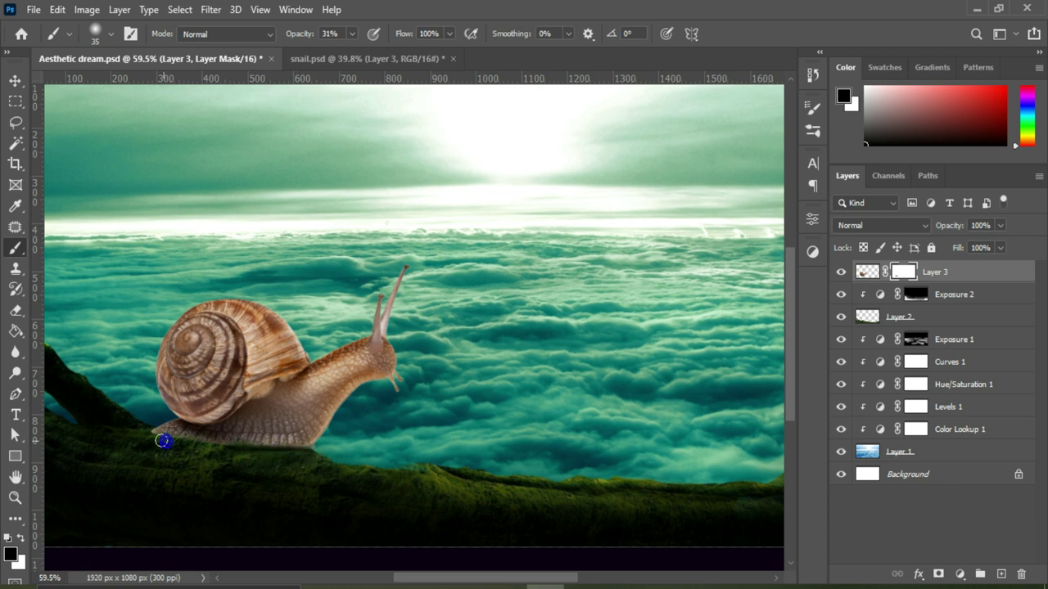
left_click_drag(228, 442, 295, 455)
Create Layer 4 below the snail and set its blending mode to Multiply
key("ctrl+shift+alt+n")
left_click(881, 225)
left_click(865, 382)
left_click(898, 229)
left_click(869, 240)
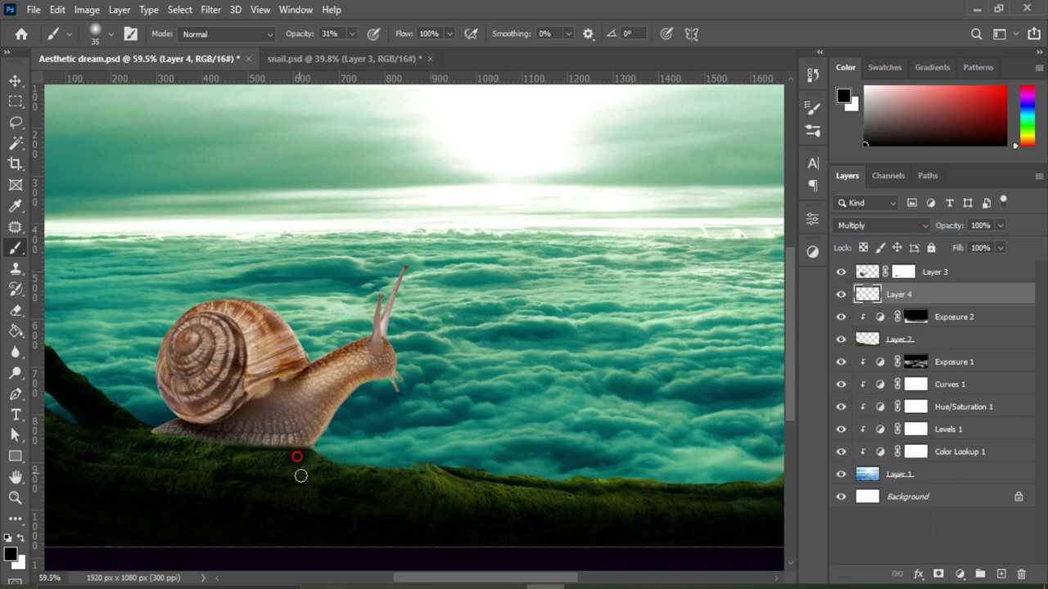
Paint a dark contact shadow under the snail's foot on Layer 4, then raise brush opacity to 88%
mouse_move(307, 469)
left_mouse_down()
mouse_move(313, 478)
mouse_move(214, 446)
left_mouse_up()
key("8")
key("8")
key("v")
key("b")
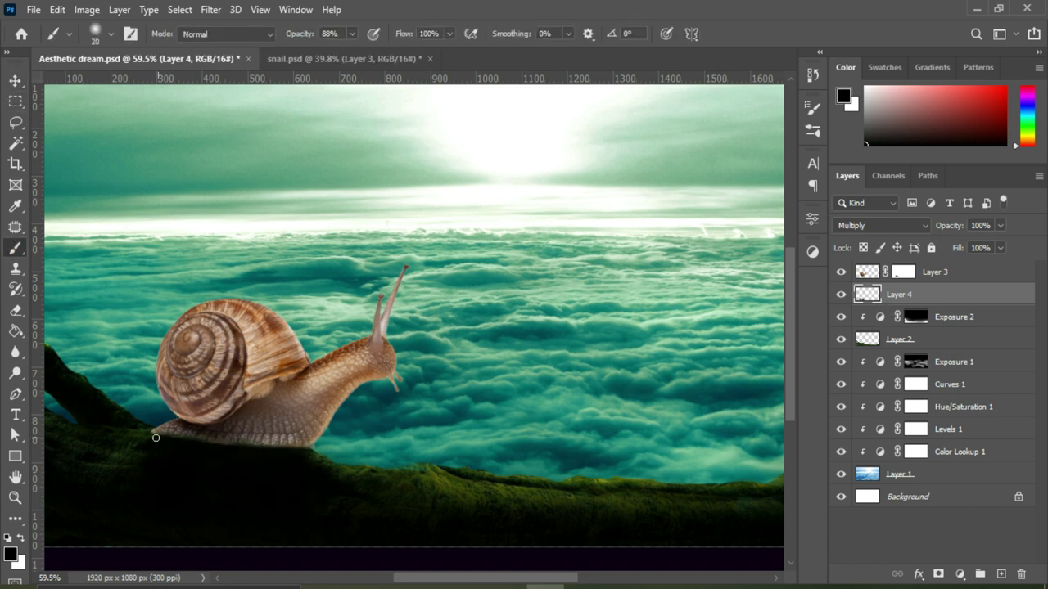
Add a layer mask to Layer 4, enlarge the brush to 45, and retarget the layer's pixels
left_click(938, 574)
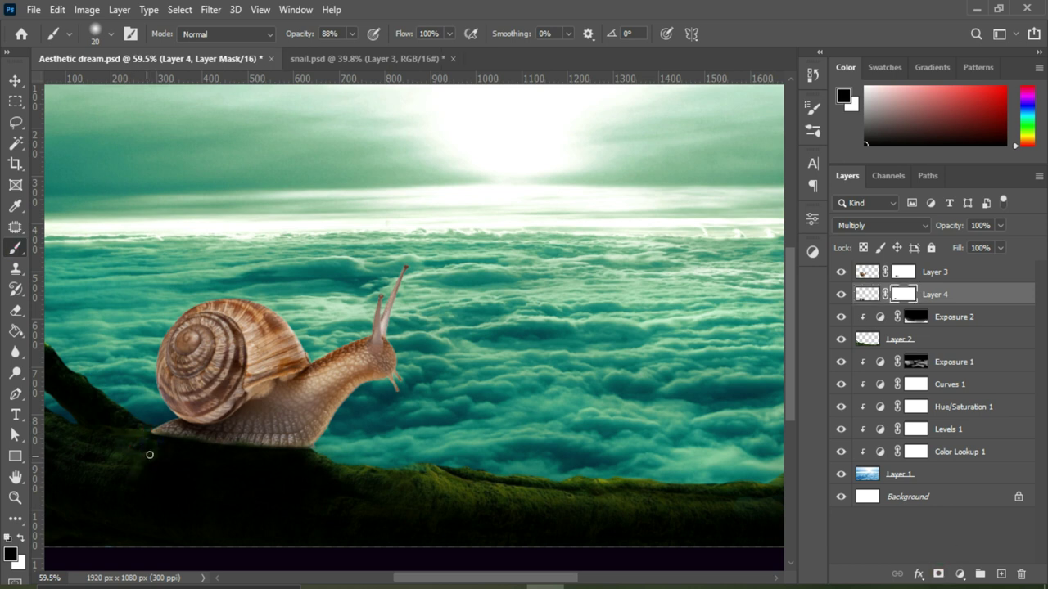
key("bracketright")
key("bracketright")
key("bracketright")
key("x")
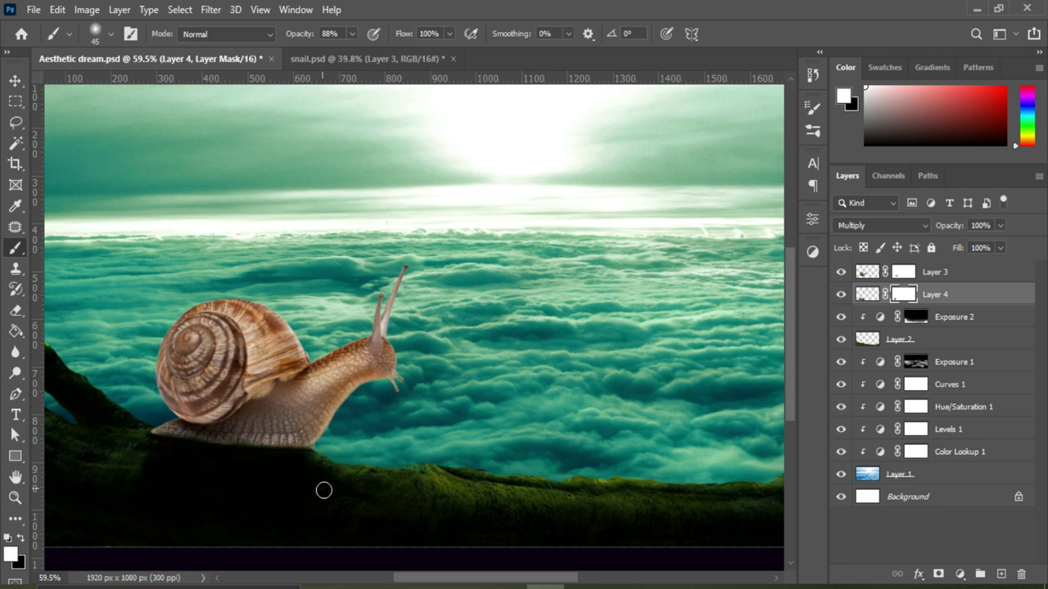
key("x")
key("ctrl+2")
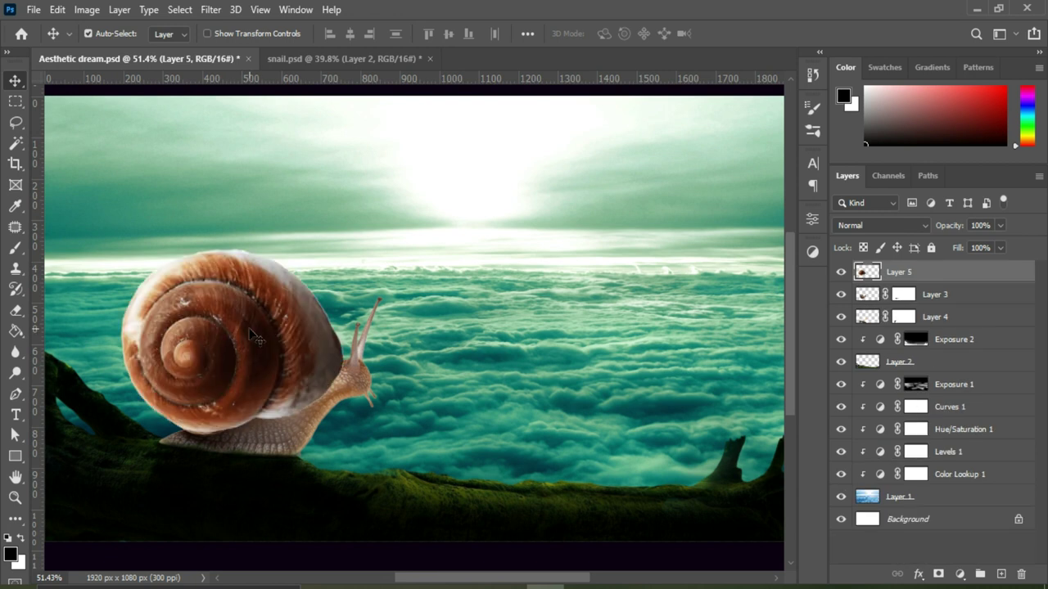
Scale the new shell on Layer 5 to about 72%, rotate it -2.69°, and seat it on the body
left_click_drag(254, 335, 231, 342)
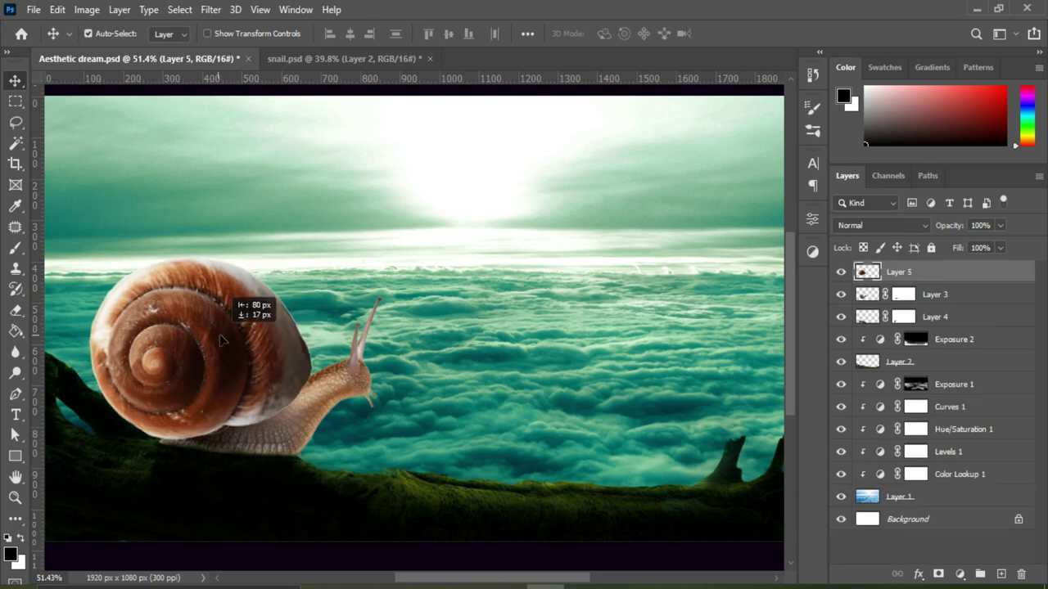
key("ctrl+t")
left_click_drag(319, 255, 264, 305)
left_click_drag(229, 376, 295, 367)
left_click_drag(127, 285, 124, 290)
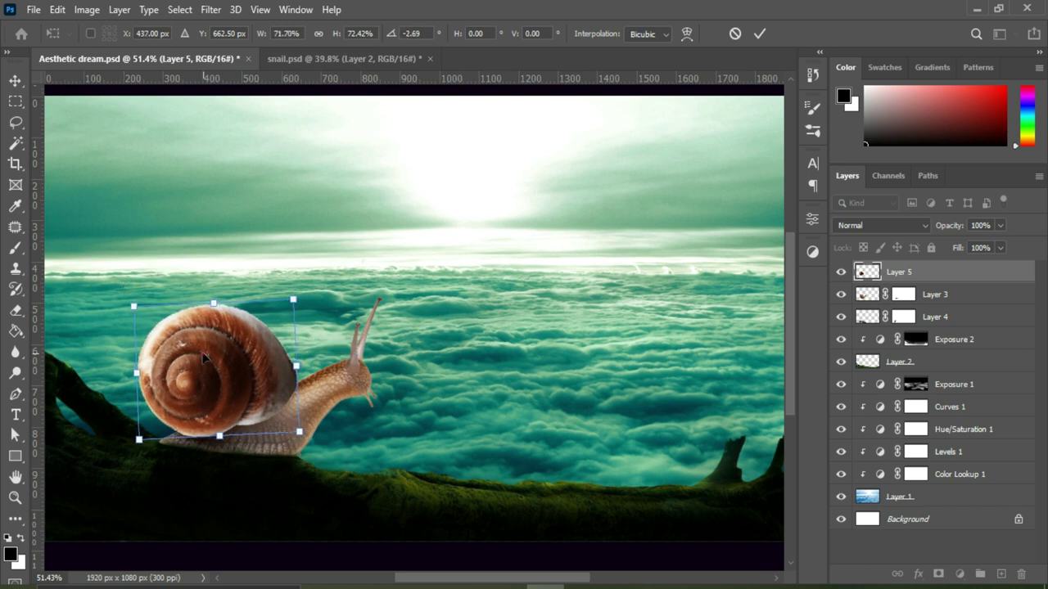
left_click_drag(203, 356, 203, 355)
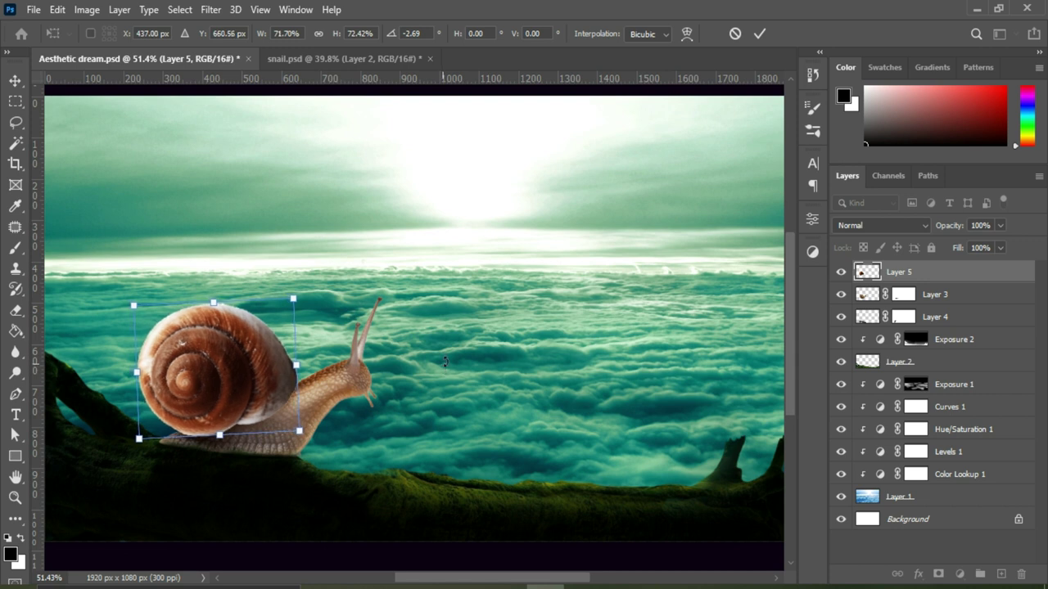
left_click(755, 36)
Add a layer mask to the shell and paint black at 100% opacity to hide its edge
left_click(938, 573)
key("b")
left_click(111, 34)
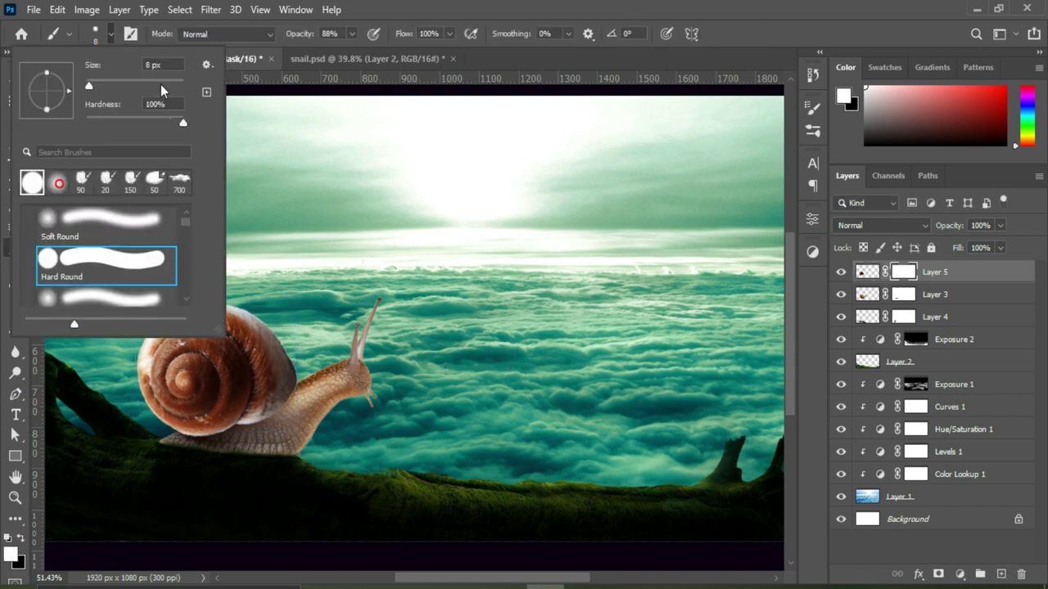
left_click_drag(353, 34, 376, 59)
key("bracketright")
key("bracketright")
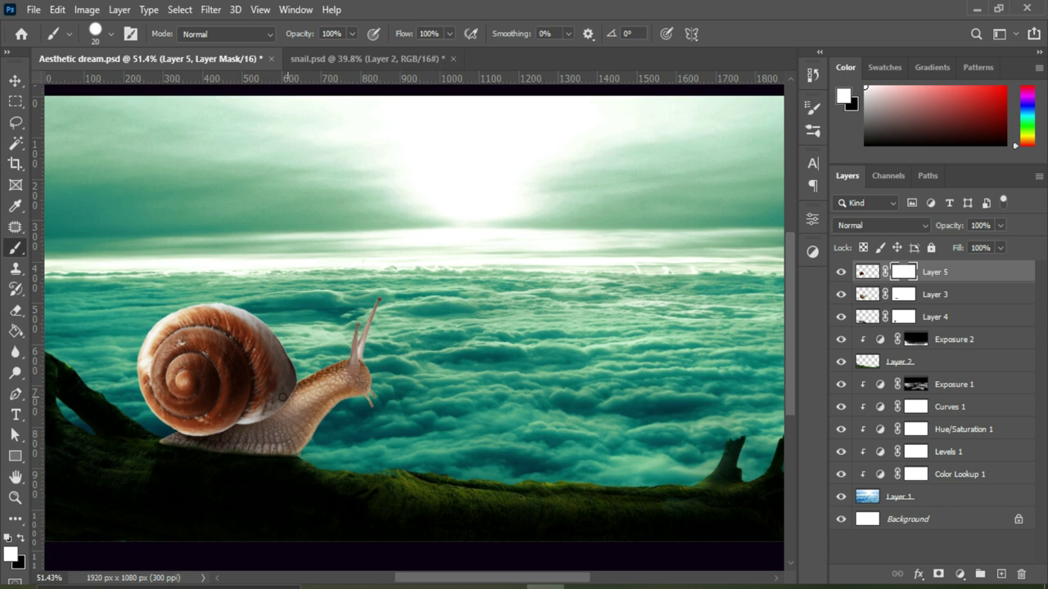
key("x")
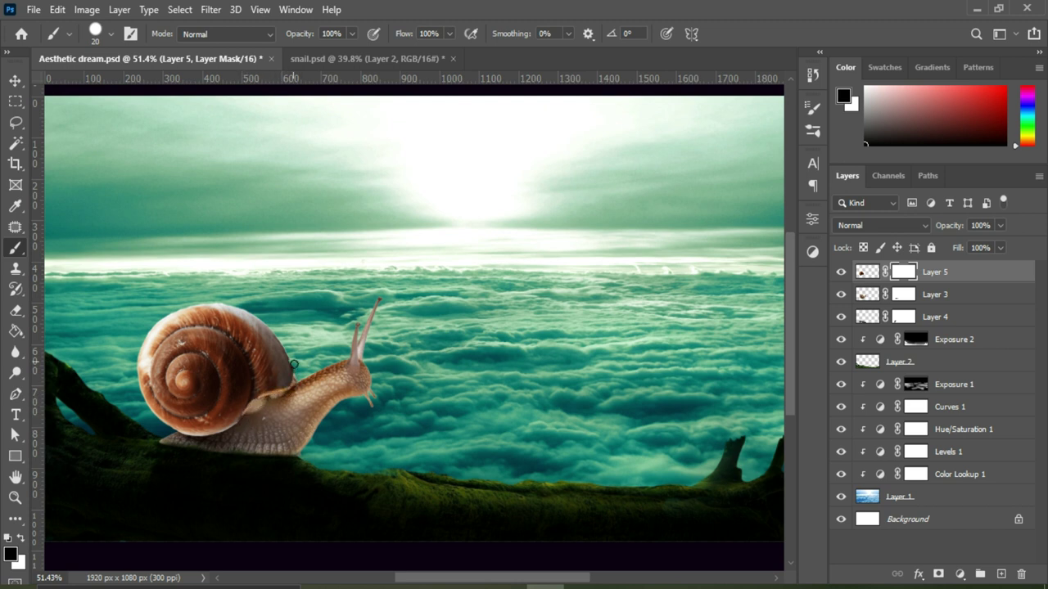
left_click_drag(291, 358, 287, 380)
Blend the shell edge into the body with a size-50 brush at 16% opacity
left_click(110, 33)
key("Escape")
key("bracketright")
key("bracketright")
key("bracketright")
key("1")
key("6")
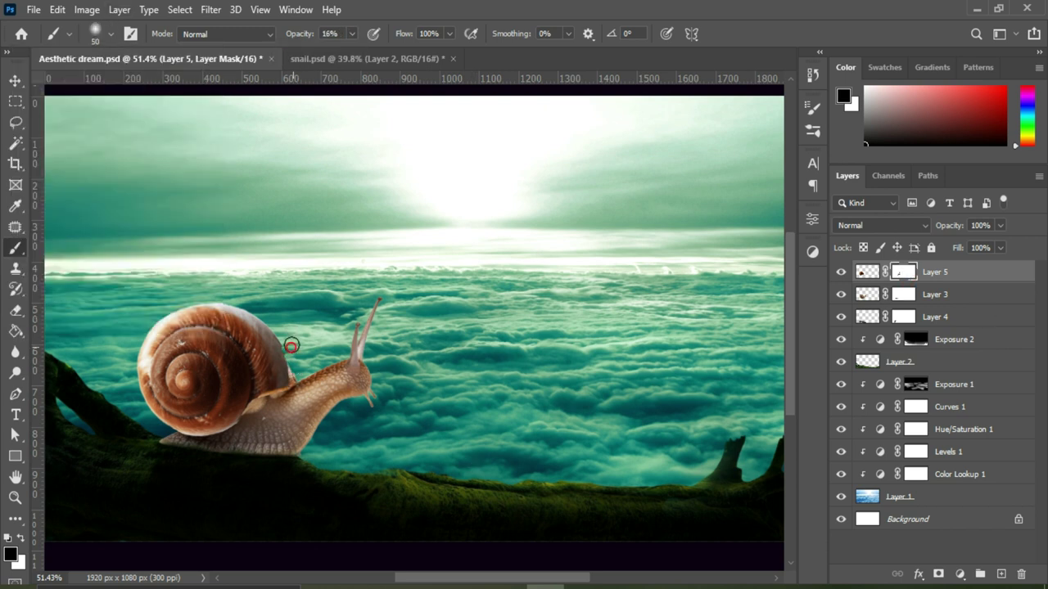
mouse_move(290, 379)
left_mouse_down()
mouse_move(217, 442)
mouse_move(289, 377)
left_mouse_up()
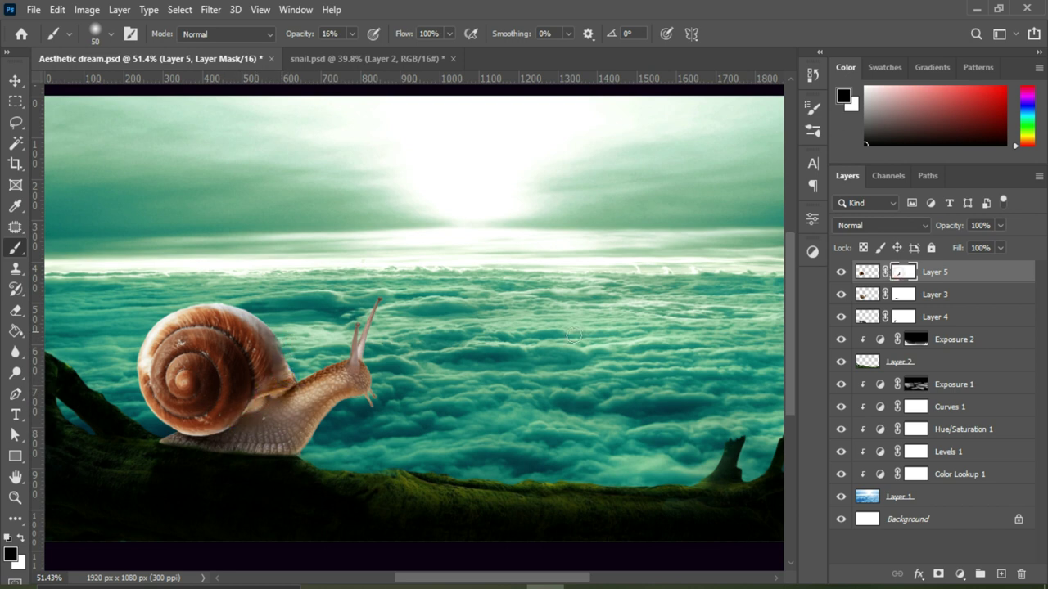
key("x")
Warp the shell with Edit > Transform > Warp, pulling its right side inward
scroll(282, 342, "up", 2)
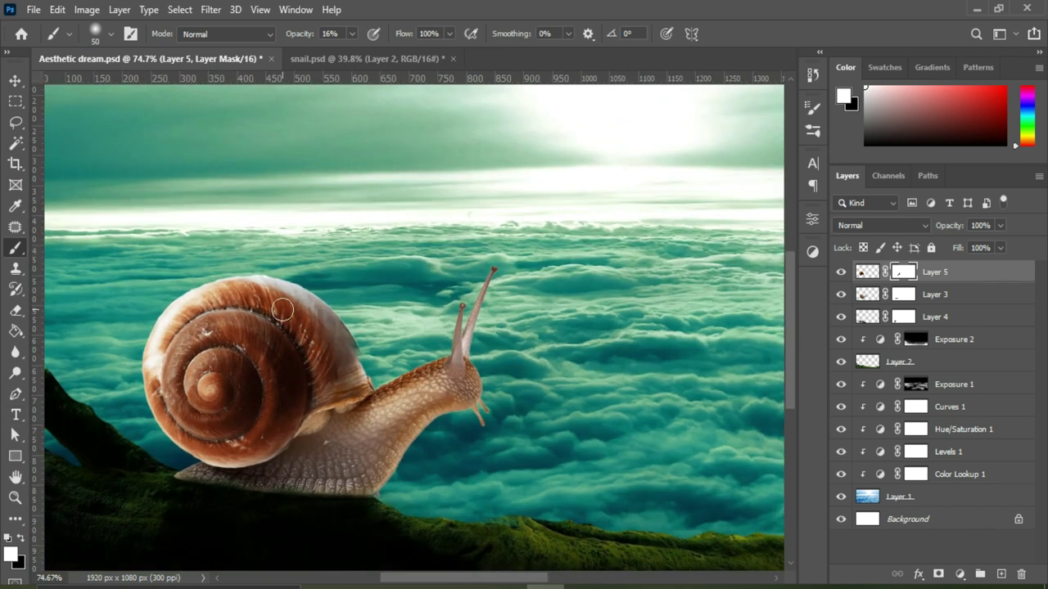
left_click(57, 9)
key("Escape")
left_click(58, 9)
left_click(286, 152)
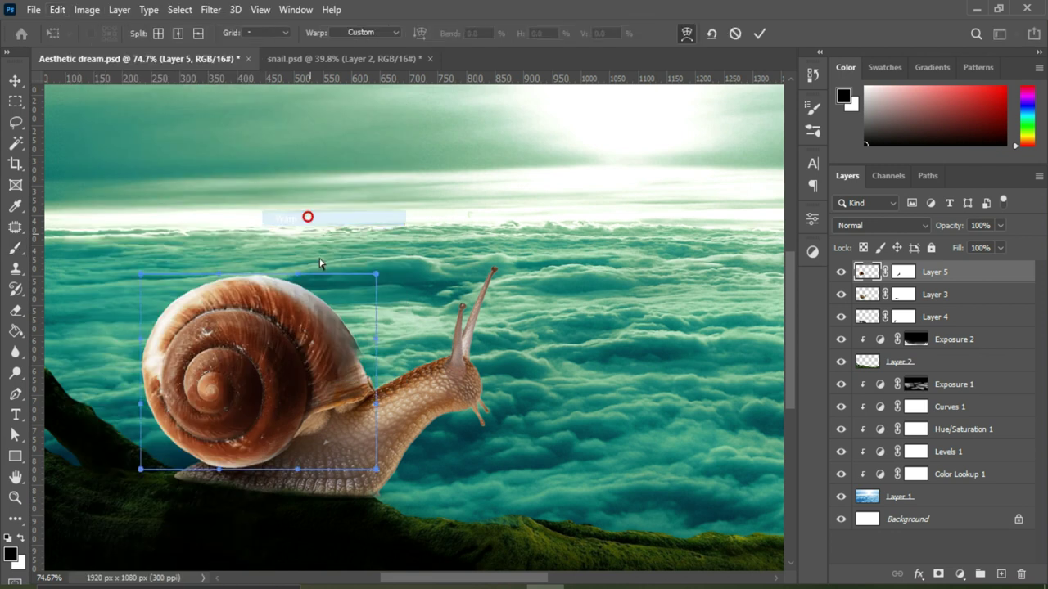
mouse_move(375, 347)
left_mouse_down()
mouse_move(362, 350)
mouse_move(366, 360)
left_mouse_up()
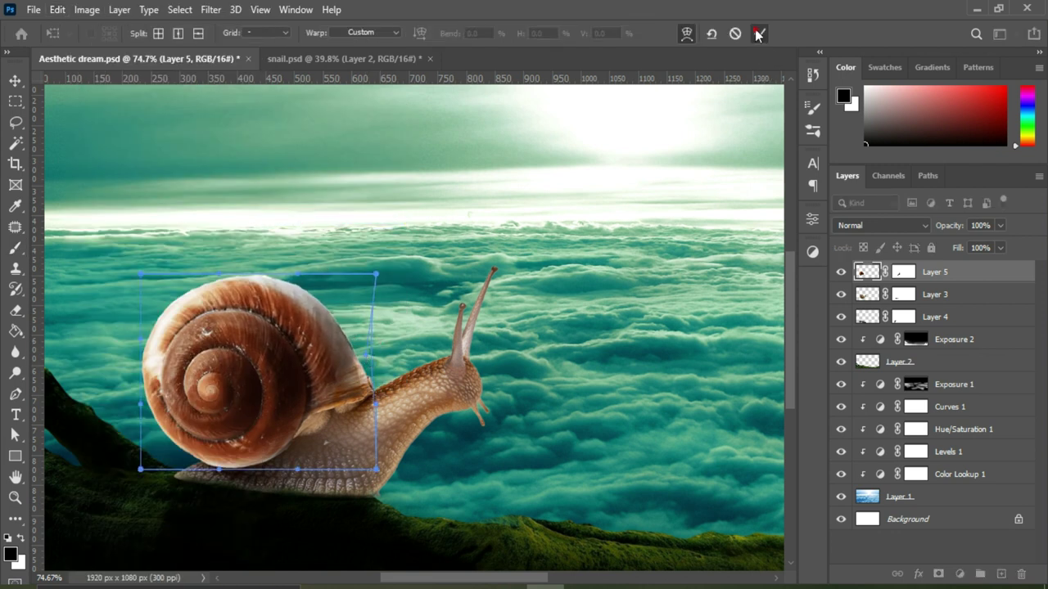
left_click(760, 34)
Paint black on the shell mask to hide more of its edge
left_click(17, 80)
left_click(903, 271)
key("x")
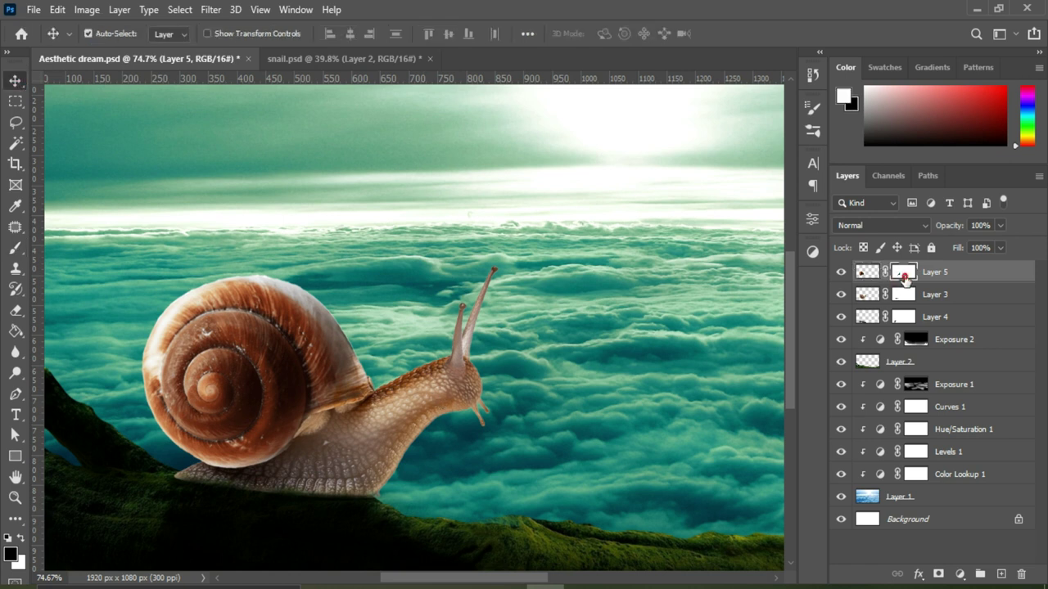
key("b")
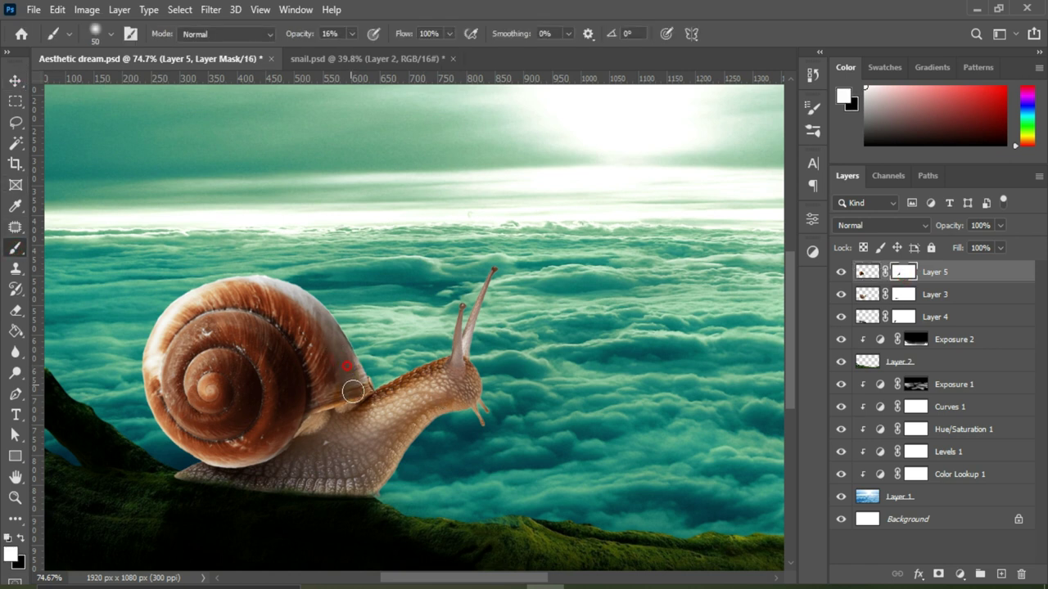
key("x")
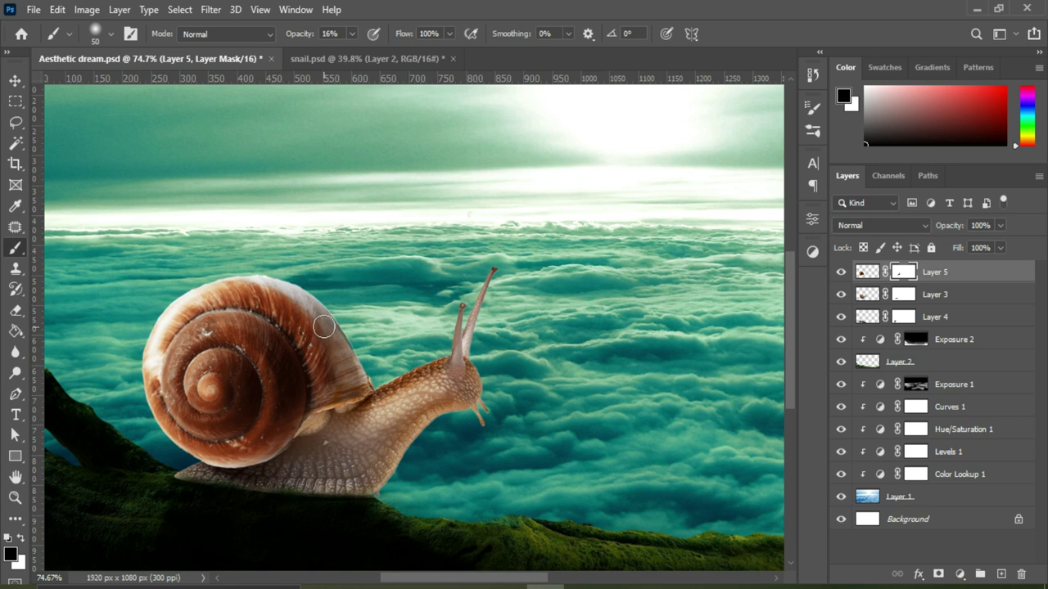
left_click_drag(338, 345, 352, 378)
Add a clipped Exposure adjustment lowered to about -3.11 to darken the snail
key("v")
key("ctrl+0")
left_click(959, 573)
left_click(957, 375)
left_click_drag(680, 305, 626, 305)
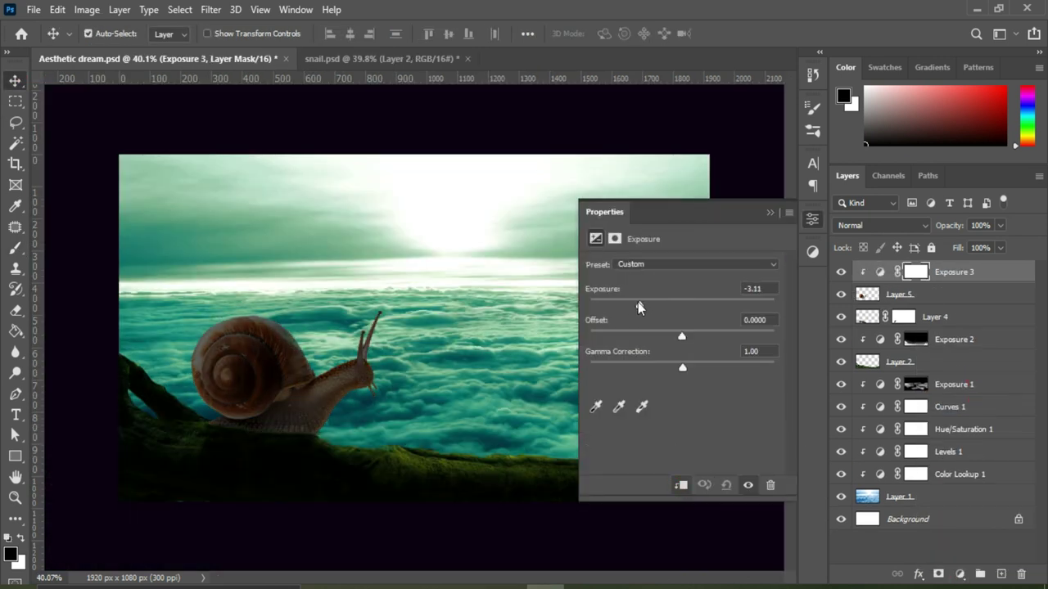
Lighten the shell rim on the Exposure 3 mask with a size-40 brush at 17% opacity
left_click(770, 212)
key("b")
scroll(335, 332, "up", 2)
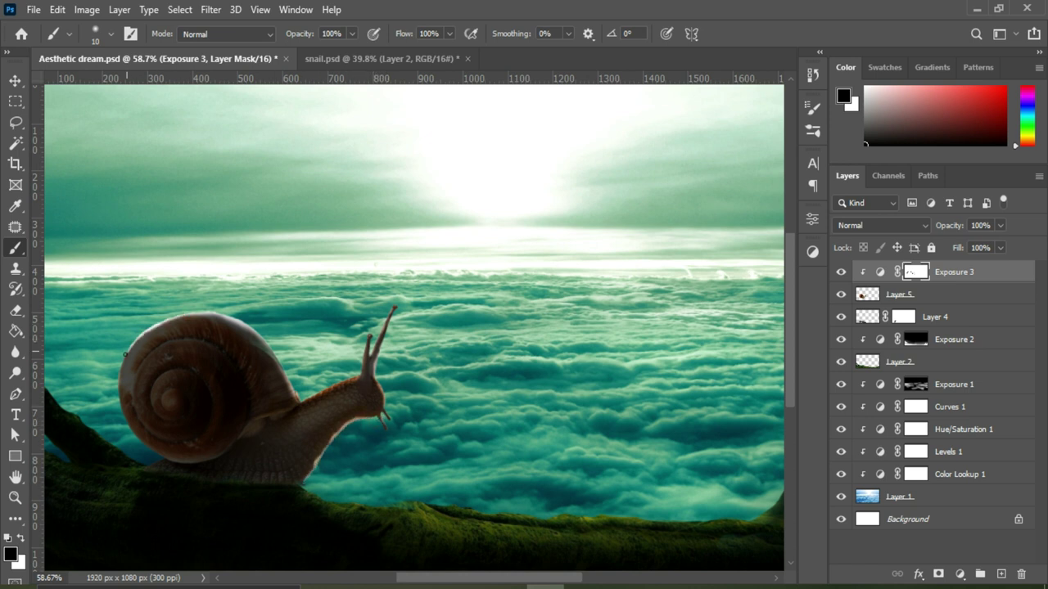
key("bracketright")
key("bracketright")
key("bracketright")
key("1")
key("7")
mouse_move(281, 369)
left_mouse_down()
mouse_move(152, 316)
mouse_move(127, 348)
mouse_move(122, 432)
mouse_move(201, 303)
mouse_move(262, 335)
mouse_move(318, 400)
mouse_move(362, 386)
left_mouse_up()
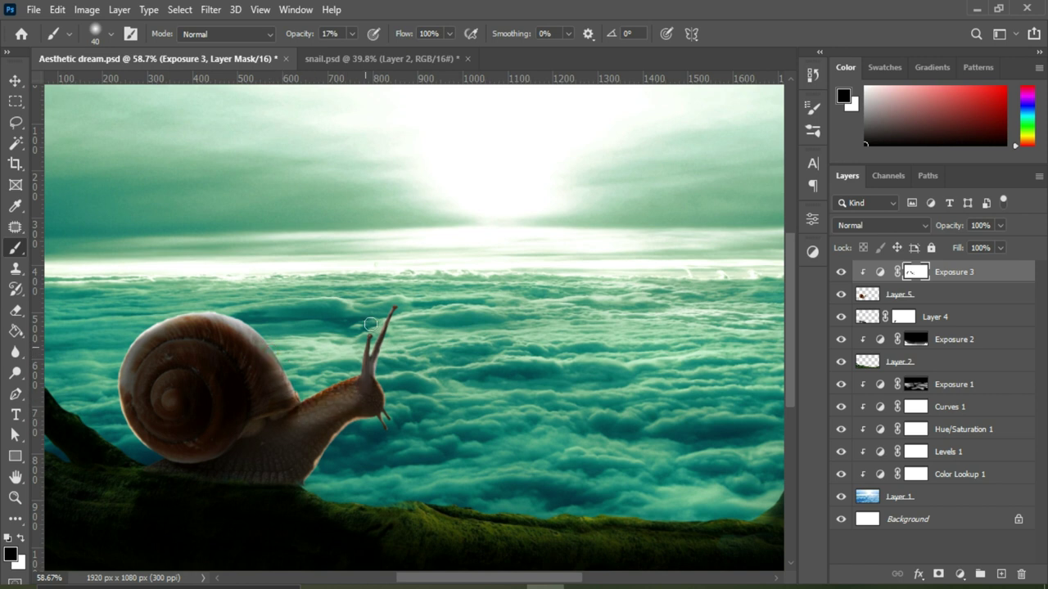
Lighten the snail's neck at 11% opacity, then add Levels 2 darkening the midtones
key("x")
key("bracketright")
key("1")
key("1")
mouse_move(294, 422)
left_mouse_down()
mouse_move(363, 410)
mouse_move(286, 426)
mouse_move(307, 449)
left_mouse_up()
key("bracketleft")
key("bracketleft")
key("4")
key("7")
key("v")
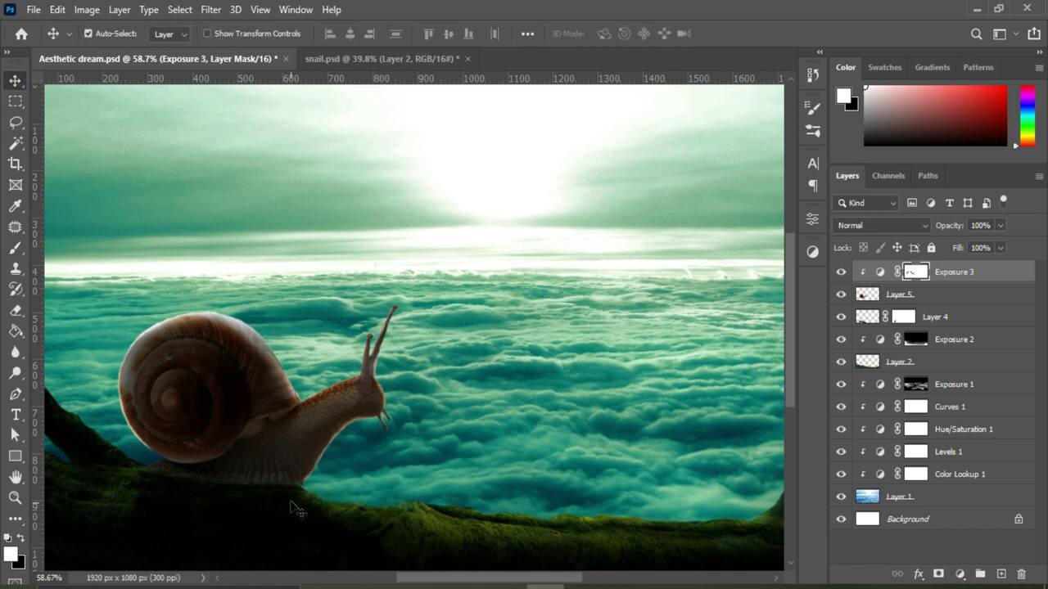
left_click_drag(696, 384, 701, 382)
Fine-tune the Levels 2 black and white input points
left_click_drag(774, 383, 762, 383)
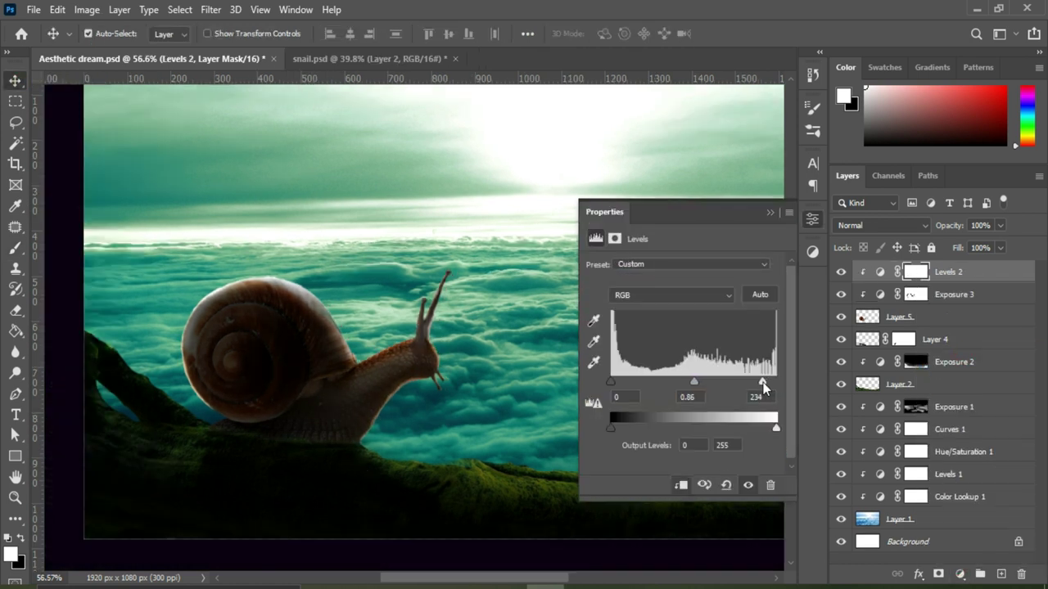
left_click_drag(611, 382, 615, 382)
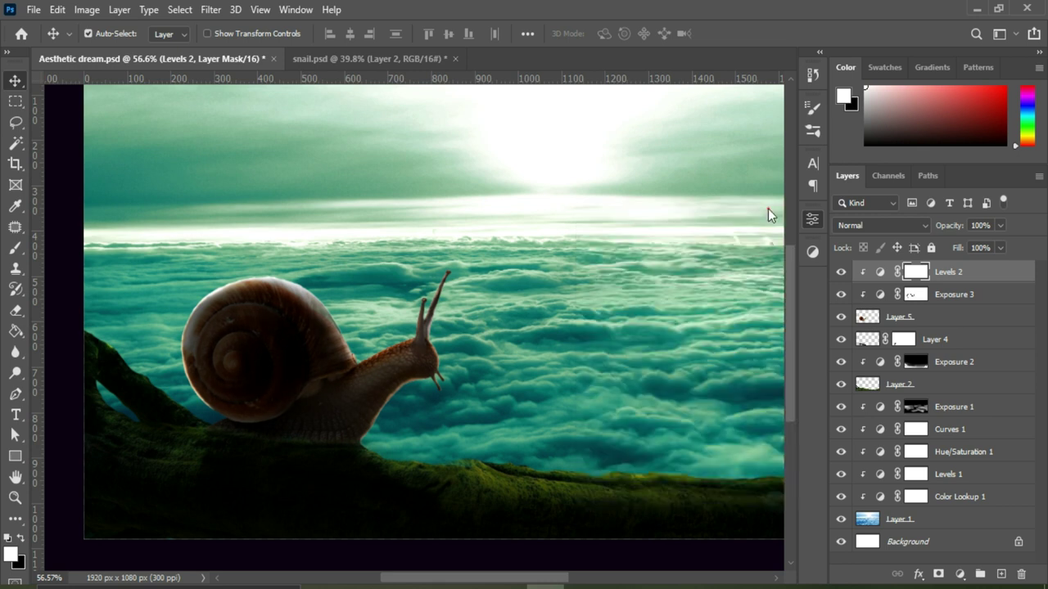
left_click(770, 212)
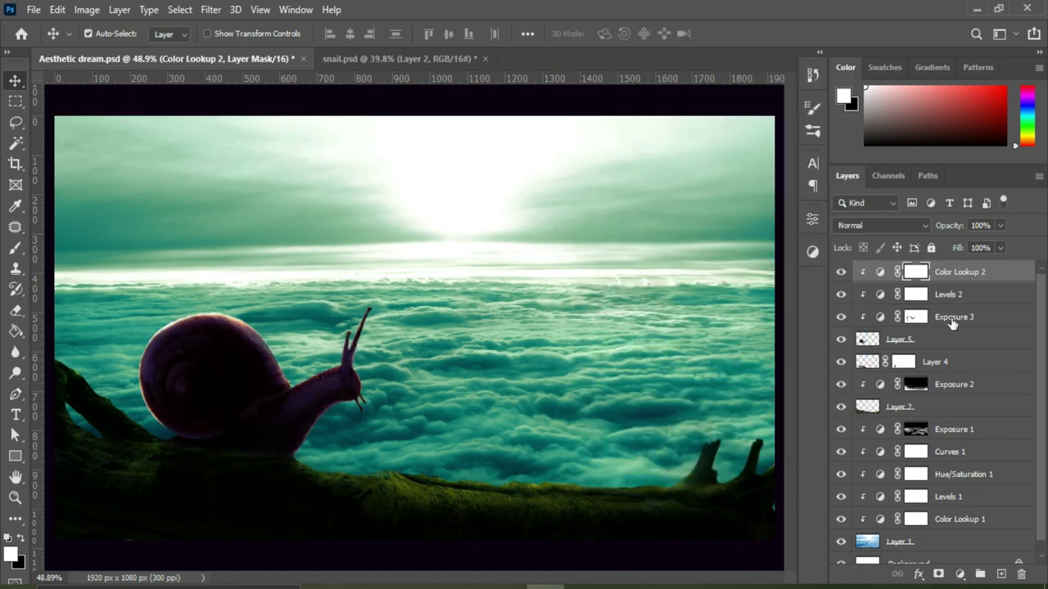
Invert the Color Lookup 2 mask and paint the purple tint onto the shell and lower body at 23%
key("ctrl+i")
key("b")
left_click_drag(151, 360, 326, 389)
key("2")
key("3")
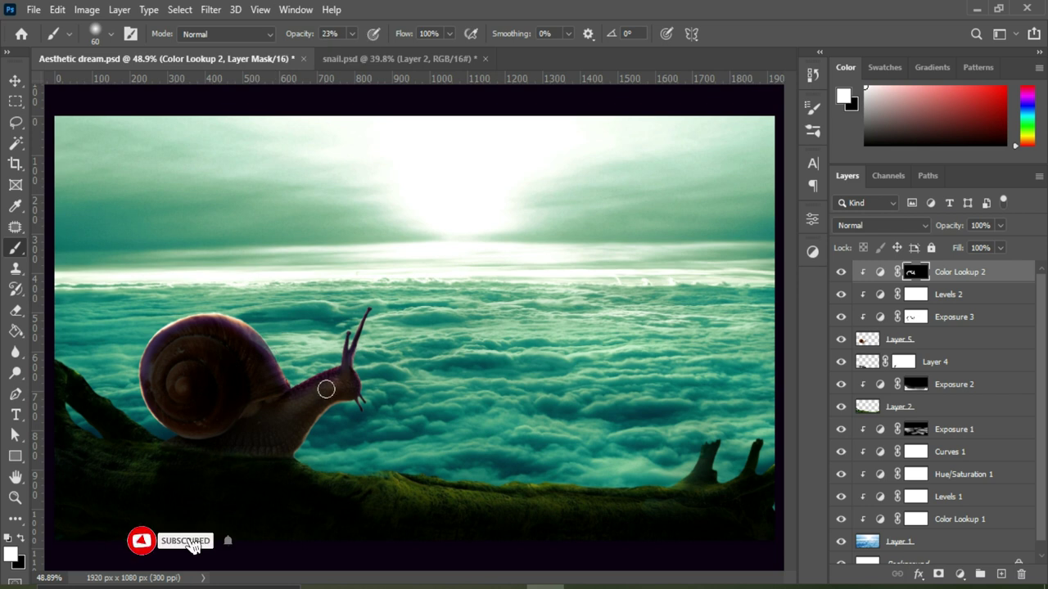
left_click_drag(185, 379, 311, 409)
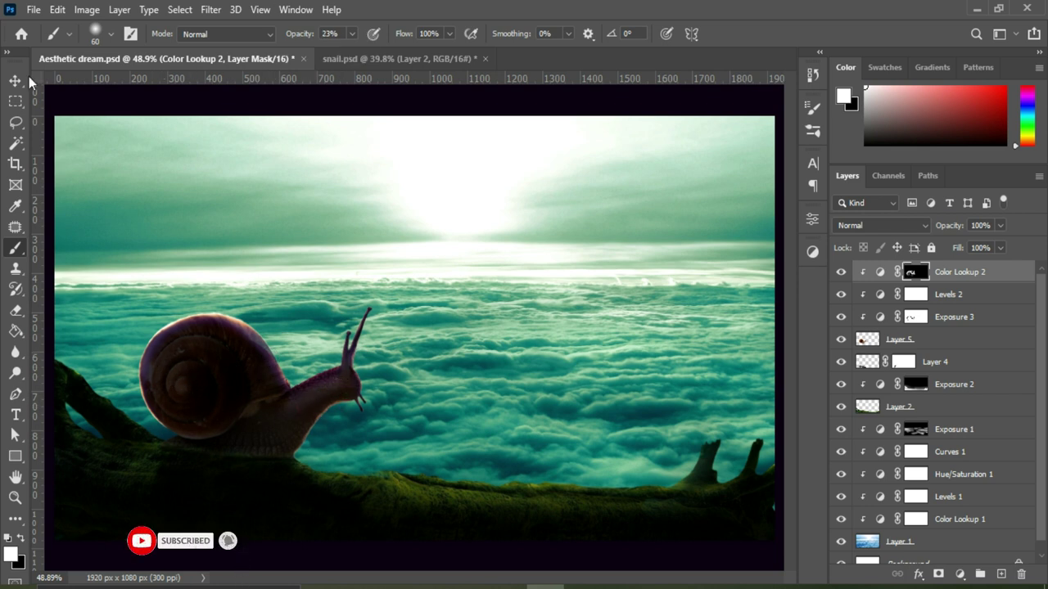
Add Color Lookup 3 with an inverted mask and trace the shell spiral with a fine 100% brush
left_click(16, 81)
left_click(959, 573)
left_click(941, 491)
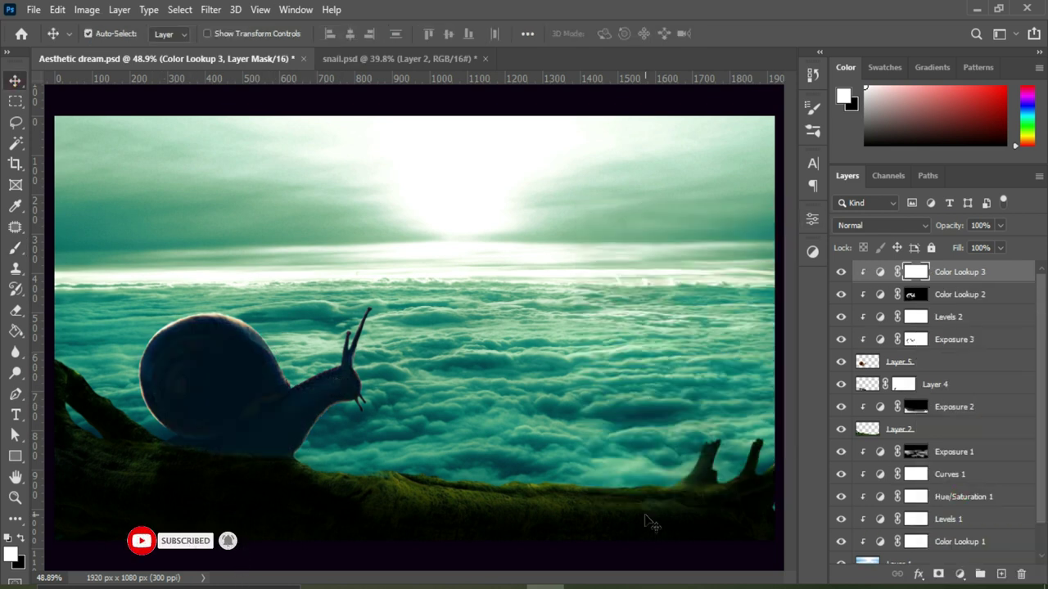
key("ctrl+i")
key("b")
key("bracketleft")
key("bracketleft")
key("bracketleft")
left_click(351, 34)
left_click_drag(352, 51, 418, 50)
scroll(156, 357, "up", 2)
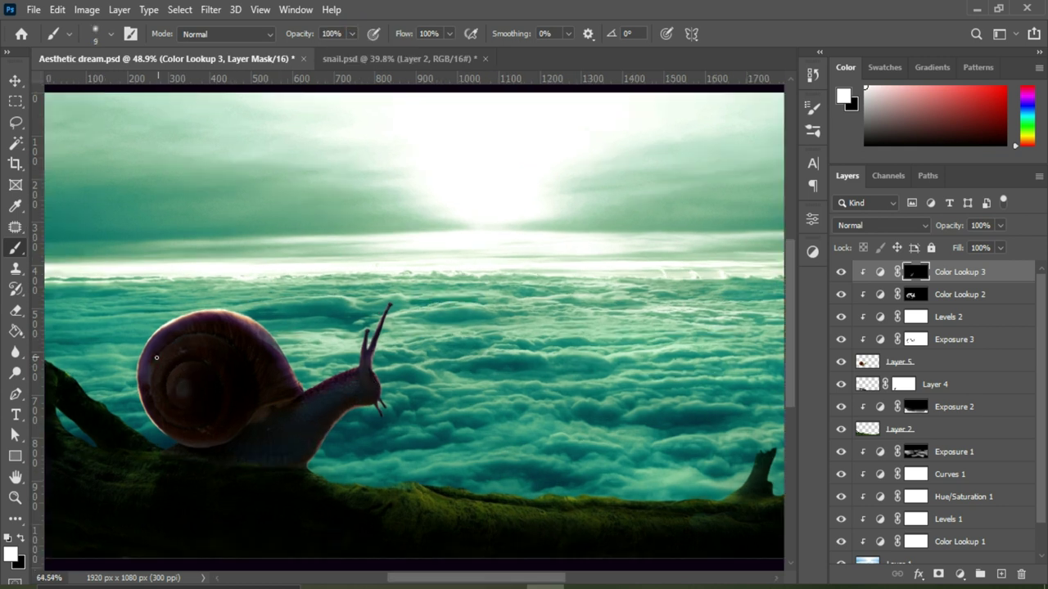
scroll(157, 357, "up", 2)
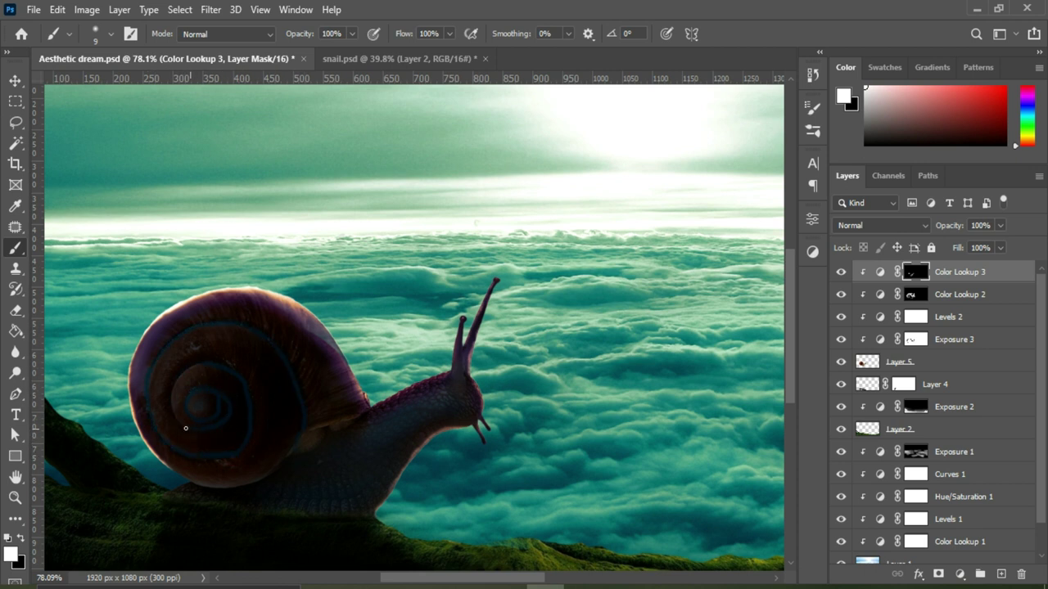
left_click(880, 225)
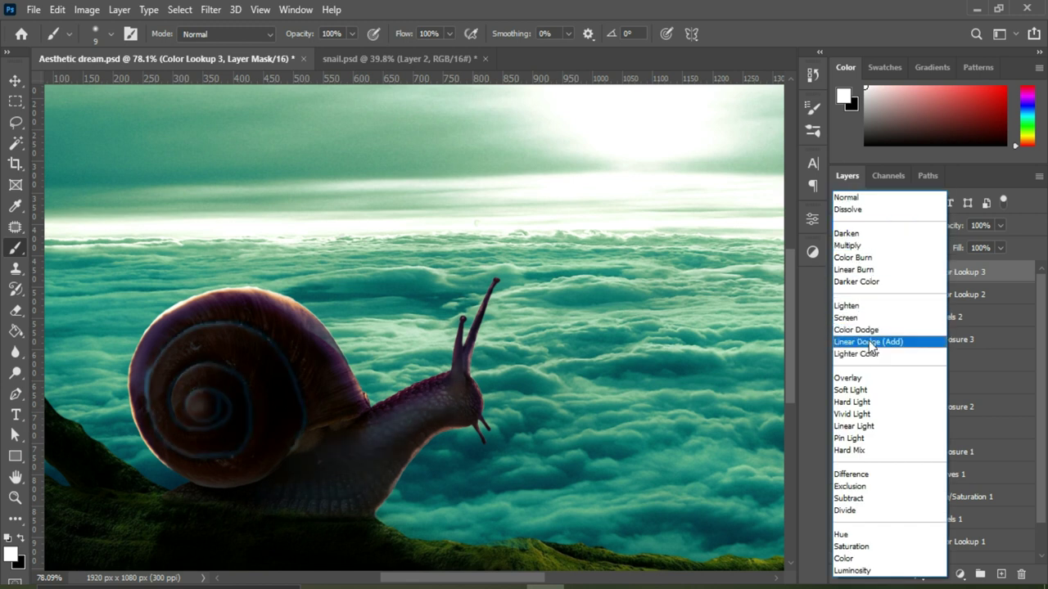
Set Color Lookup 3 to Divide and paint black to soften the spiral glow
left_click(845, 510)
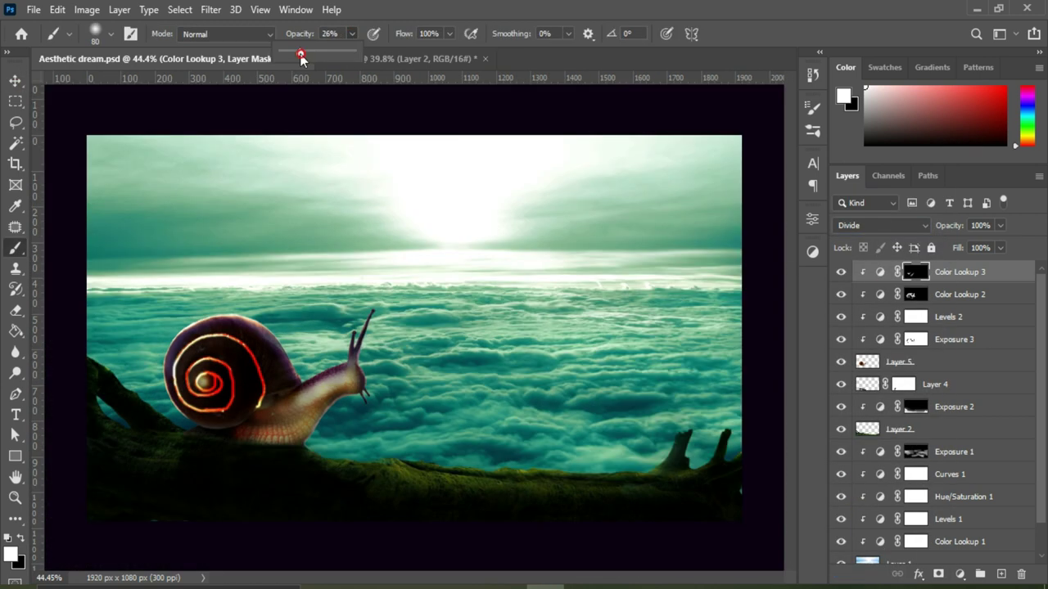
key("x")
mouse_move(268, 414)
left_mouse_down()
mouse_move(246, 348)
mouse_move(176, 399)
mouse_move(227, 337)
mouse_move(234, 362)
mouse_move(225, 336)
left_mouse_up()
mouse_move(295, 393)
left_mouse_down()
mouse_move(318, 411)
mouse_move(257, 435)
mouse_move(293, 402)
mouse_move(357, 393)
mouse_move(343, 397)
left_mouse_up()
Add Color Lookup 4 with TealOrangePlusContrast and paint it along the snail's underside
left_click(960, 575)
left_click(963, 486)
left_click(720, 264)
left_click(715, 455)
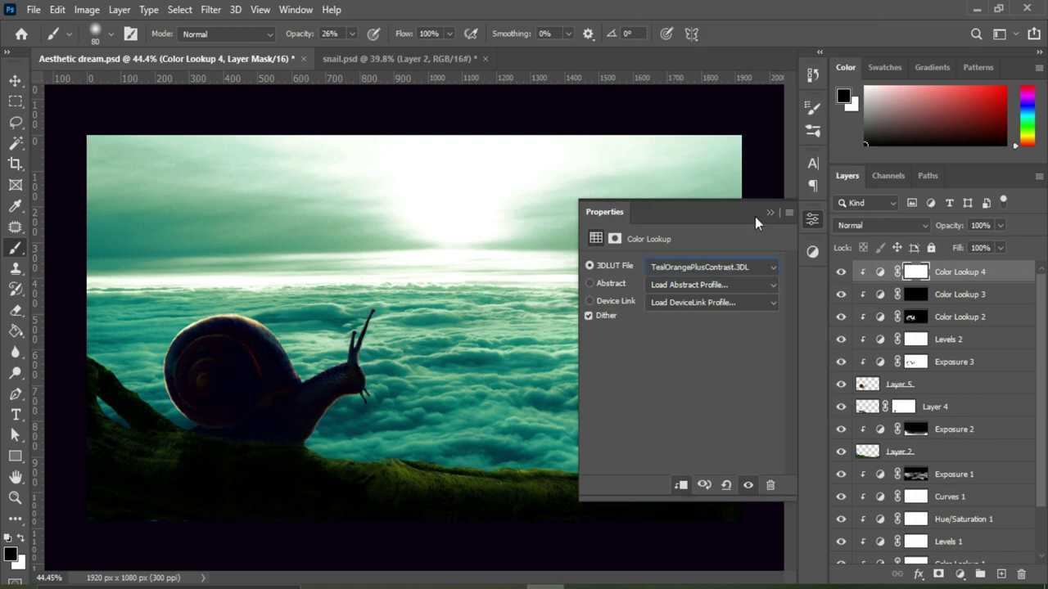
left_click(754, 217)
key("x")
mouse_move(363, 396)
left_mouse_down()
mouse_move(276, 435)
mouse_move(192, 437)
mouse_move(301, 427)
left_mouse_up()
key("x")
key("x")
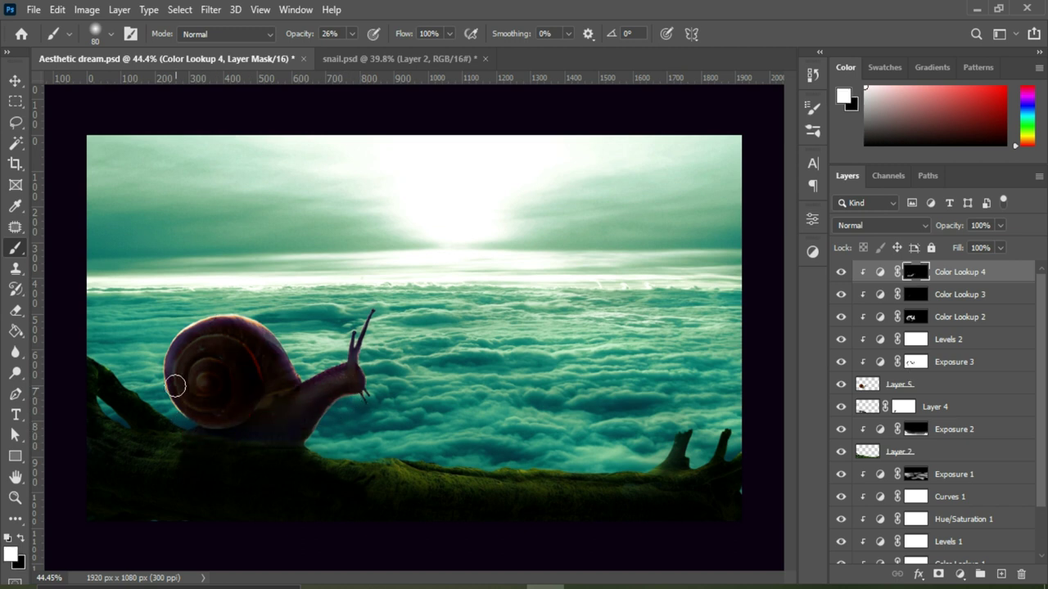
Add Color Lookup 5 with an inverted mask, painting it onto part of the snail with a size-50 brush
left_click(961, 574)
left_click(963, 484)
left_click(722, 269)
key("ctrl+i")
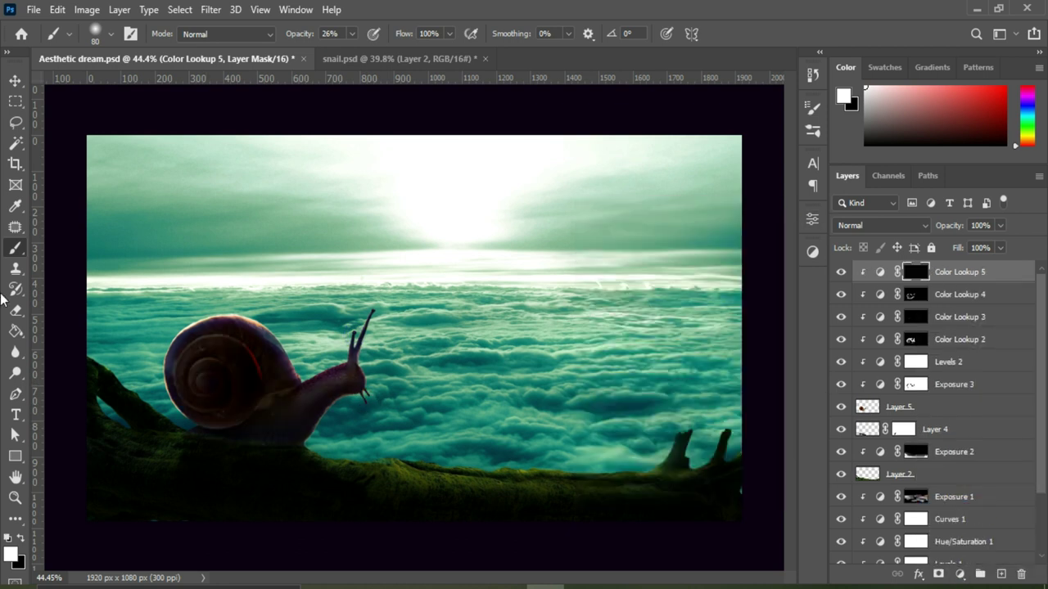
key("bracketleft")
key("bracketleft")
key("bracketleft")
left_click_drag(199, 374, 190, 381)
key("1")
key("5")
key("bracketright")
key("bracketright")
Add Levels 3 with white input 214 and midtones 0.83 to darken the snail
key("v")
left_click(960, 575)
left_click(936, 269)
left_click_drag(776, 382, 749, 382)
left_click_drag(680, 383, 690, 386)
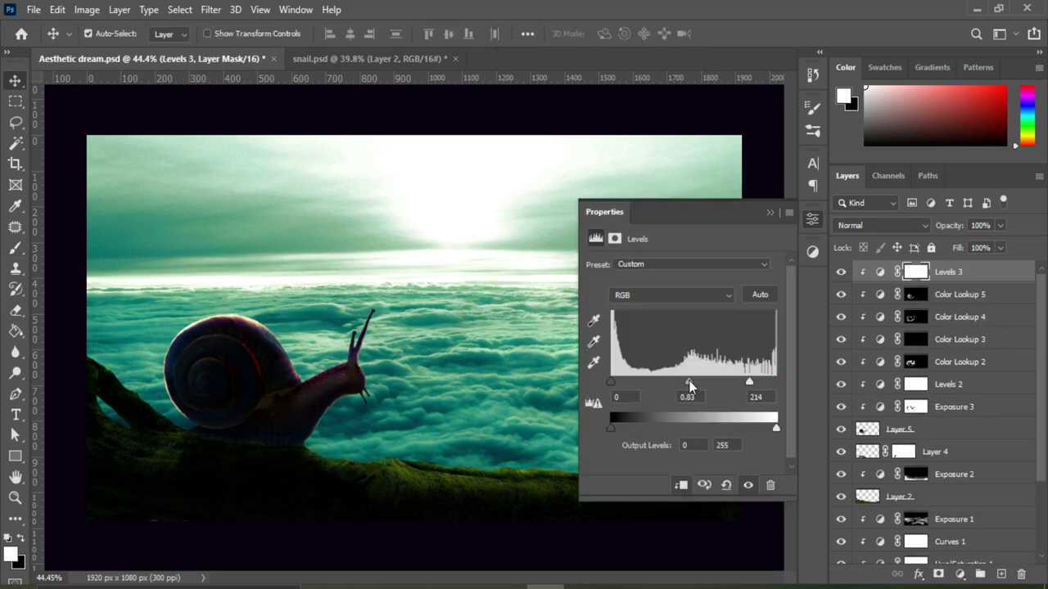
left_click(769, 211)
Create the empty Layer 6 and reset colours to black and white
left_click(1001, 575)
key("d")
right_click(933, 271)
Clip Layer 6 to the snail and set its blend mode to Overlay
left_click(795, 306)
left_click(882, 226)
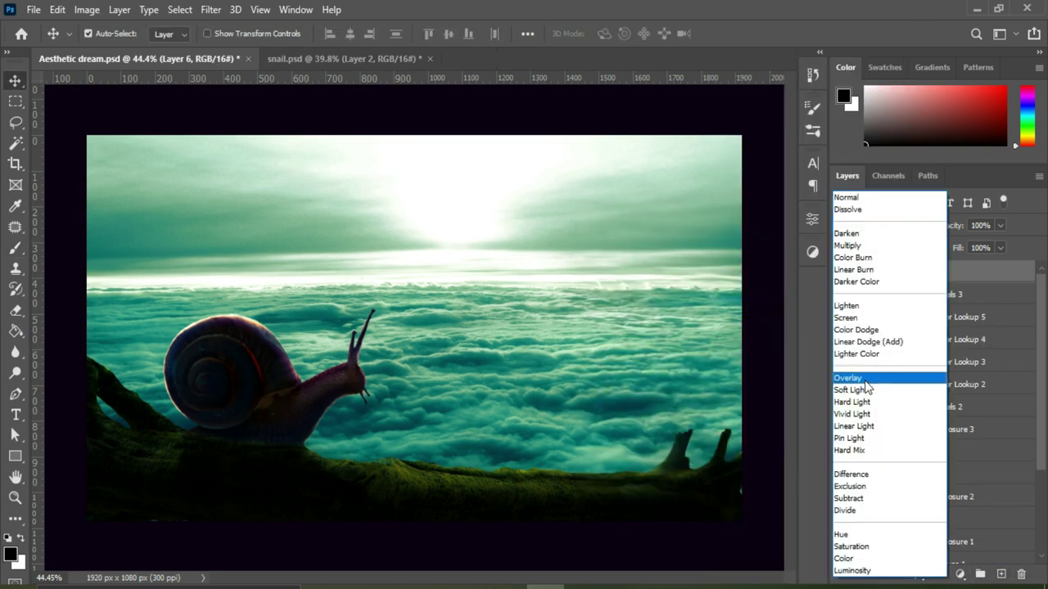
left_click(865, 381)
Pick a pale yellow and paint a soft highlight on the snail's neck
key("b")
left_click(10, 554)
left_click_drag(854, 338, 855, 328)
left_click(701, 164)
left_click(987, 153)
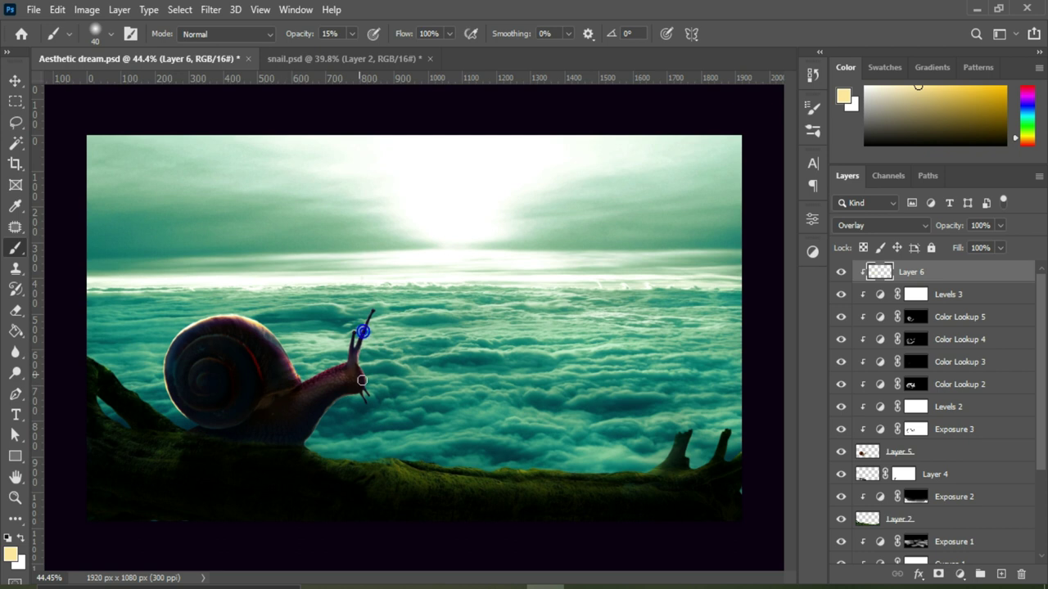
left_click_drag(332, 400, 311, 438)
left_click(352, 33)
left_click_drag(352, 57, 422, 57)
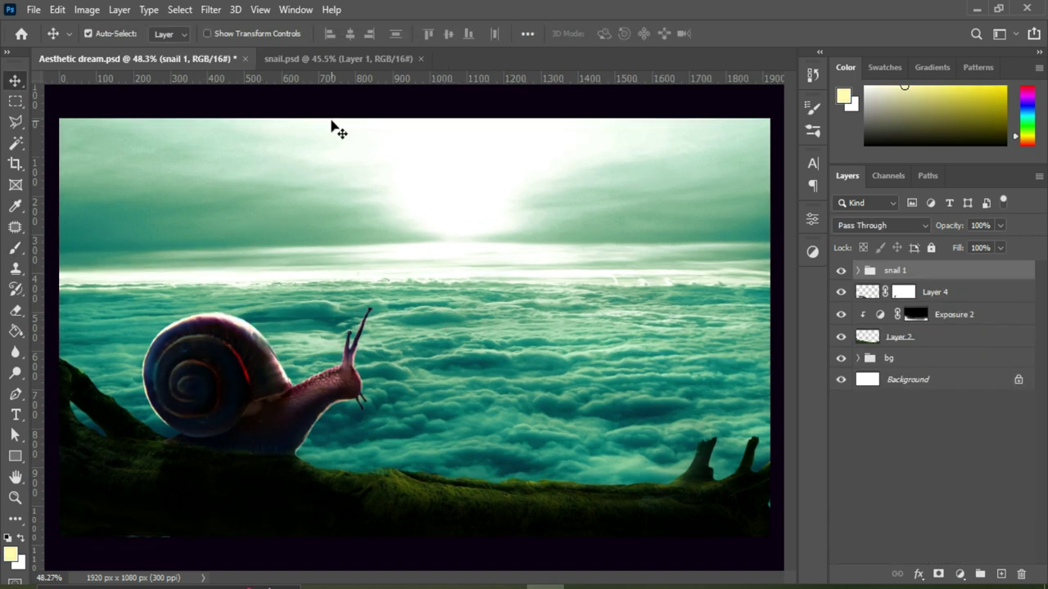
Bring a second snail onto the right of the branch, scaled to 93.77%
mouse_move(483, 463)
left_mouse_down()
mouse_move(505, 444)
mouse_move(547, 444)
left_mouse_up()
key("ctrl+t")
left_click_drag(626, 501, 615, 496)
left_click_drag(570, 427, 571, 446)
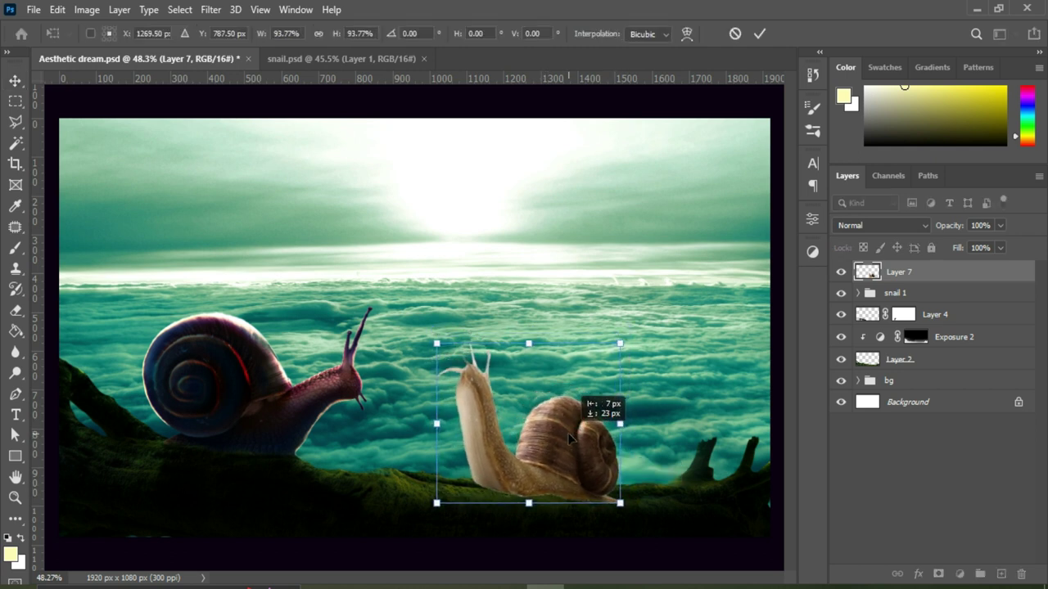
left_click(760, 33)
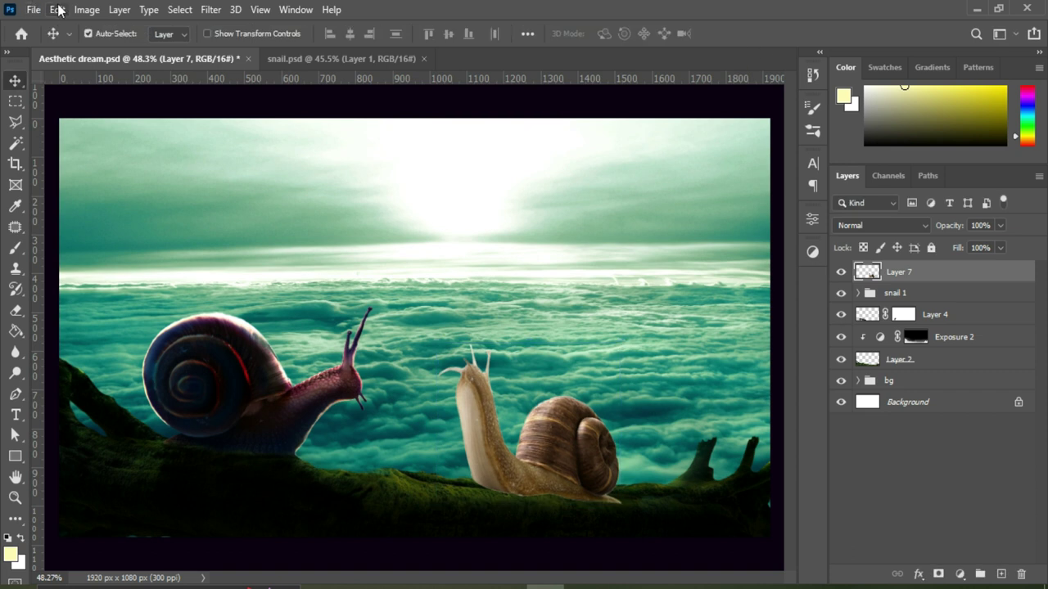
Warp the new snail so its base and neck follow the mossy branch
left_click(58, 9)
left_click(141, 374)
left_click(291, 218)
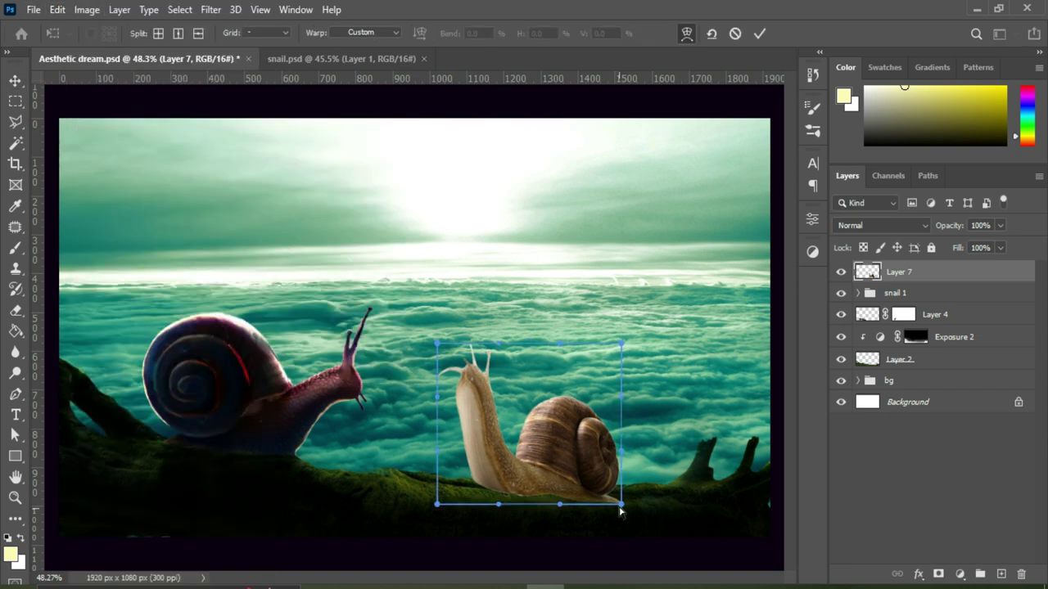
left_click_drag(623, 505, 627, 496)
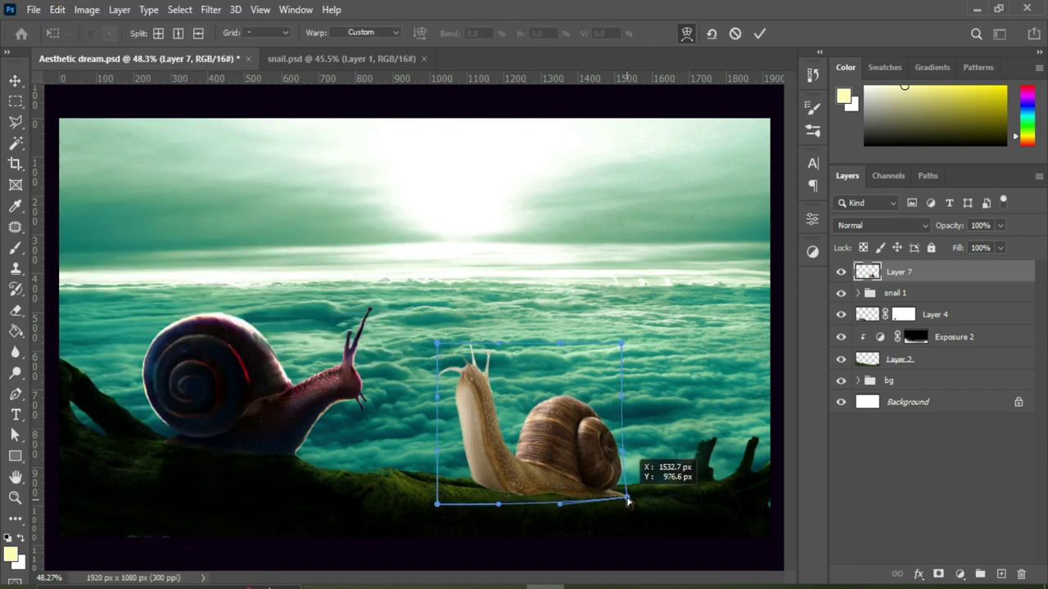
left_click_drag(438, 403, 434, 399)
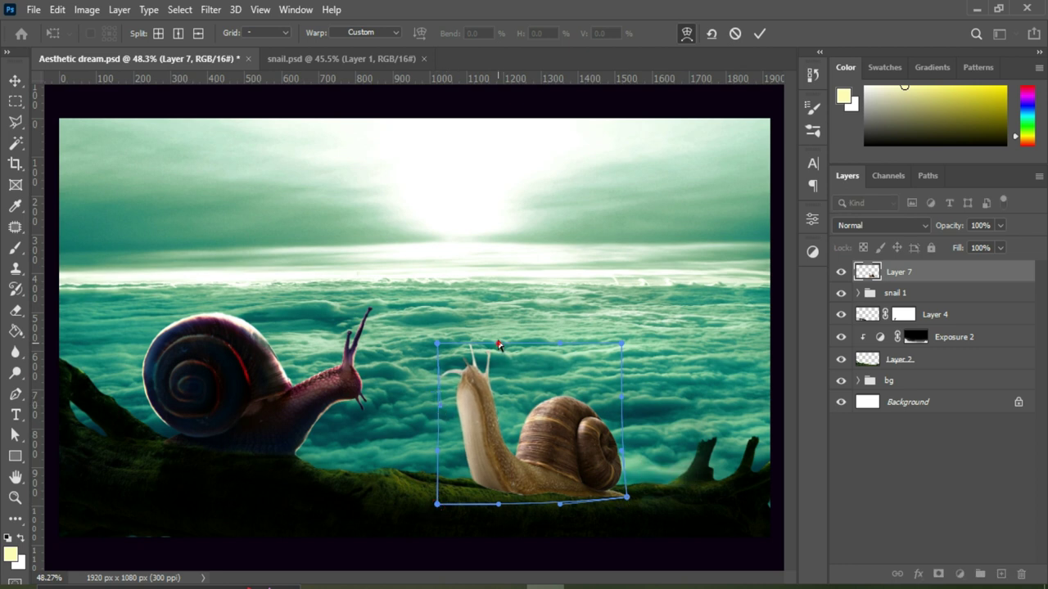
left_click_drag(438, 344, 435, 344)
left_click_drag(628, 498, 630, 496)
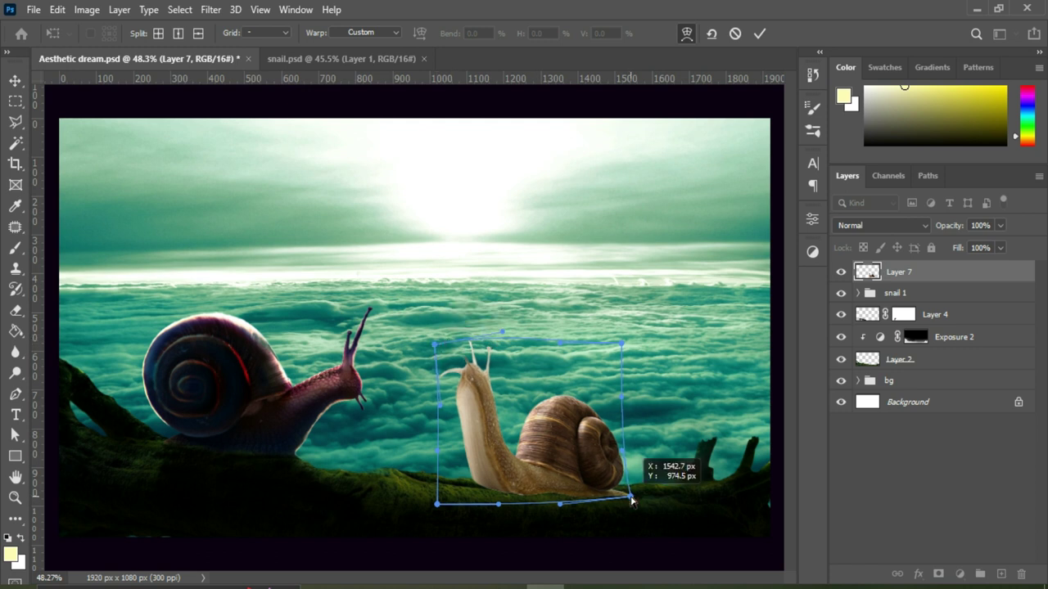
left_click(760, 33)
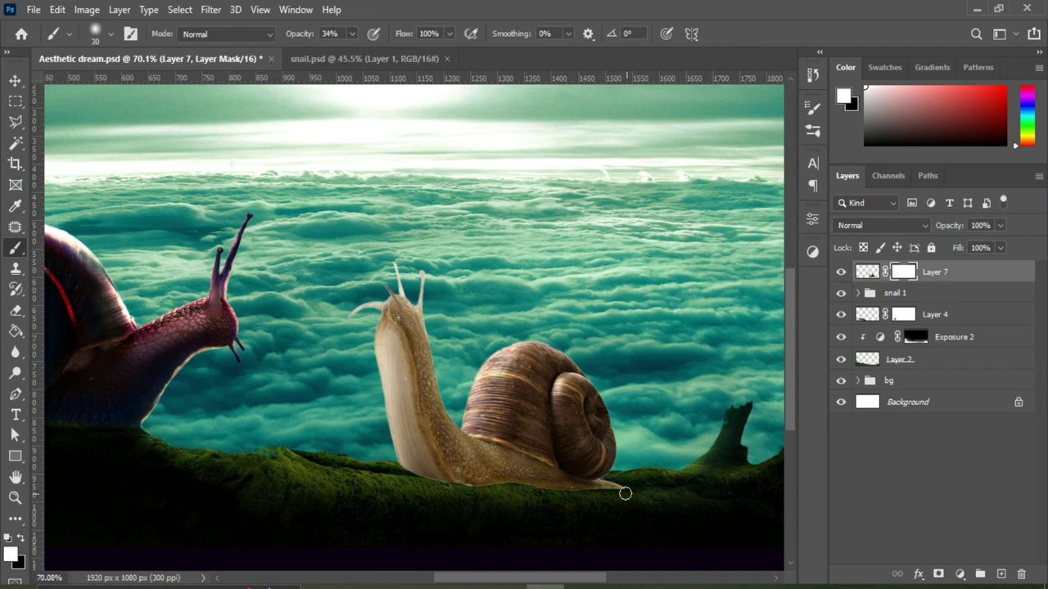
Add a Levels 4 adjustment set to 1/0.82/246 to darken the right snail
key("x")
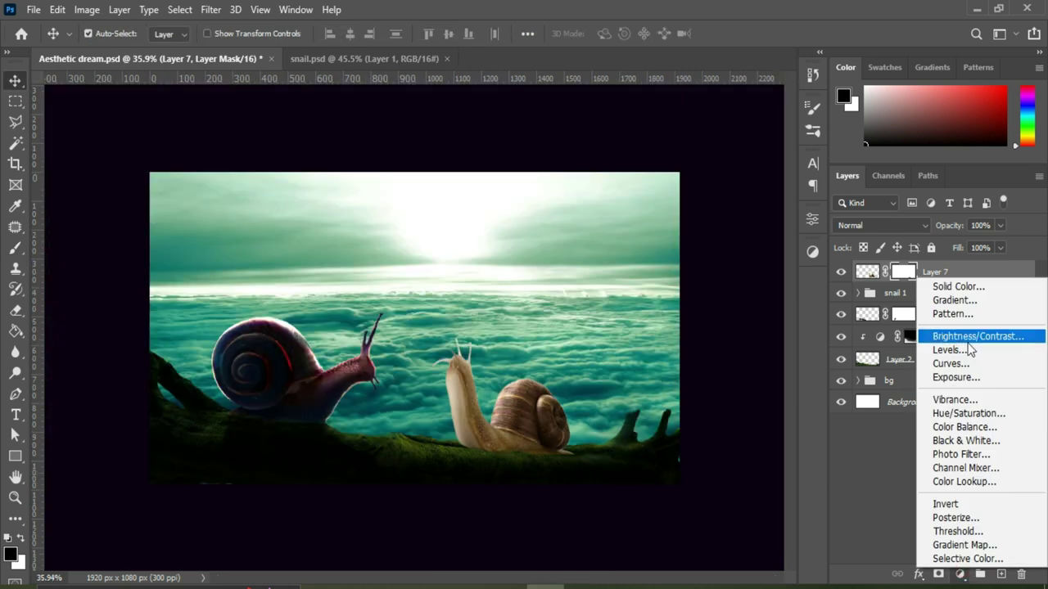
left_click(952, 349)
left_click_drag(695, 385, 696, 381)
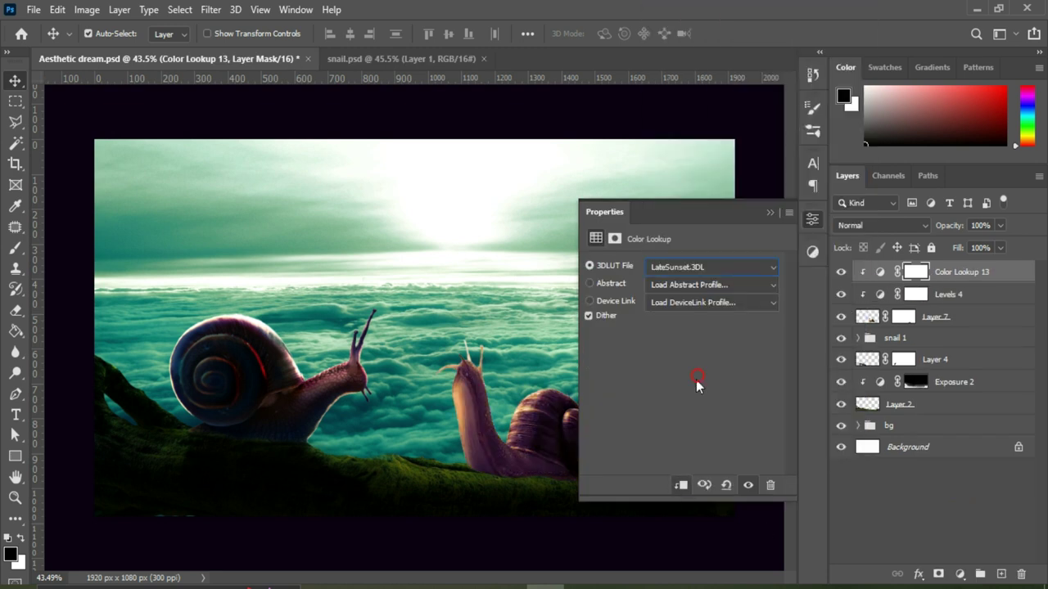
Add a Color Lookup 14 grade and paint it onto the right snail through an inverted mask
left_click(882, 225)
left_click(872, 222)
left_click(960, 574)
left_click(964, 482)
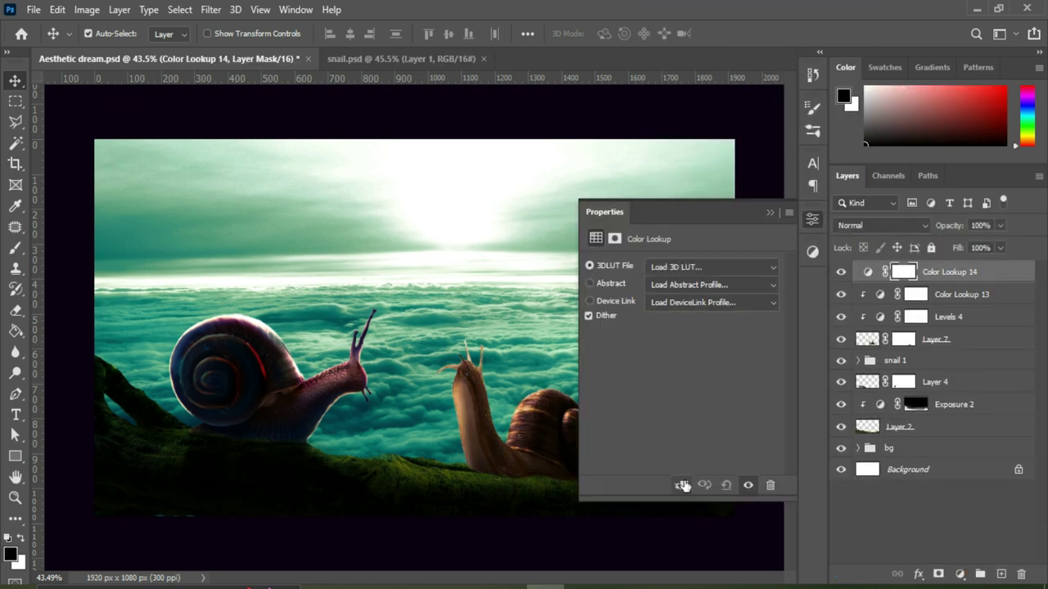
left_click(702, 267)
left_click(773, 212)
key("ctrl+i")
key("b")
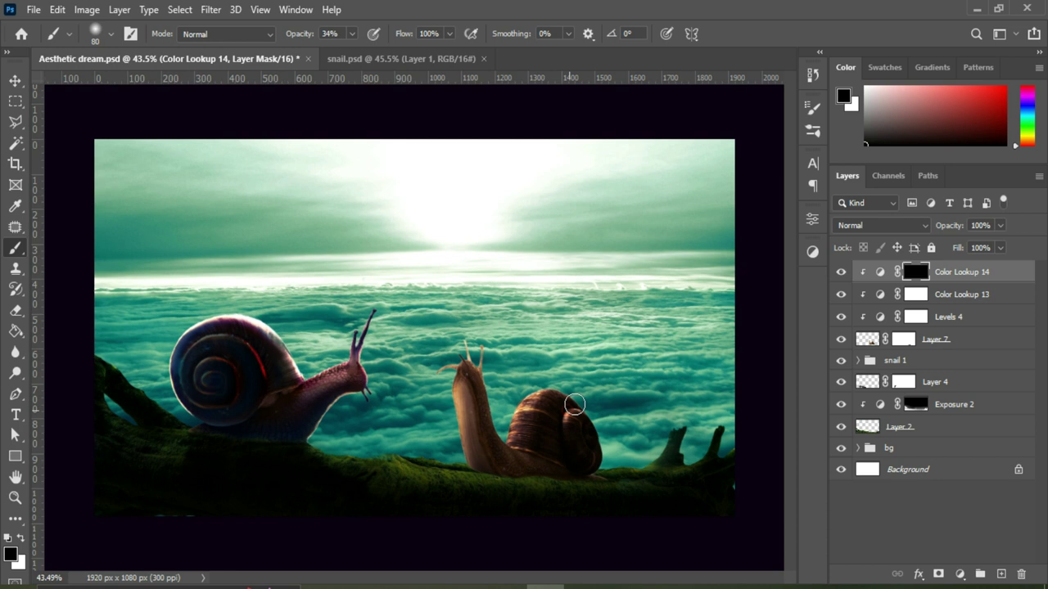
key("x")
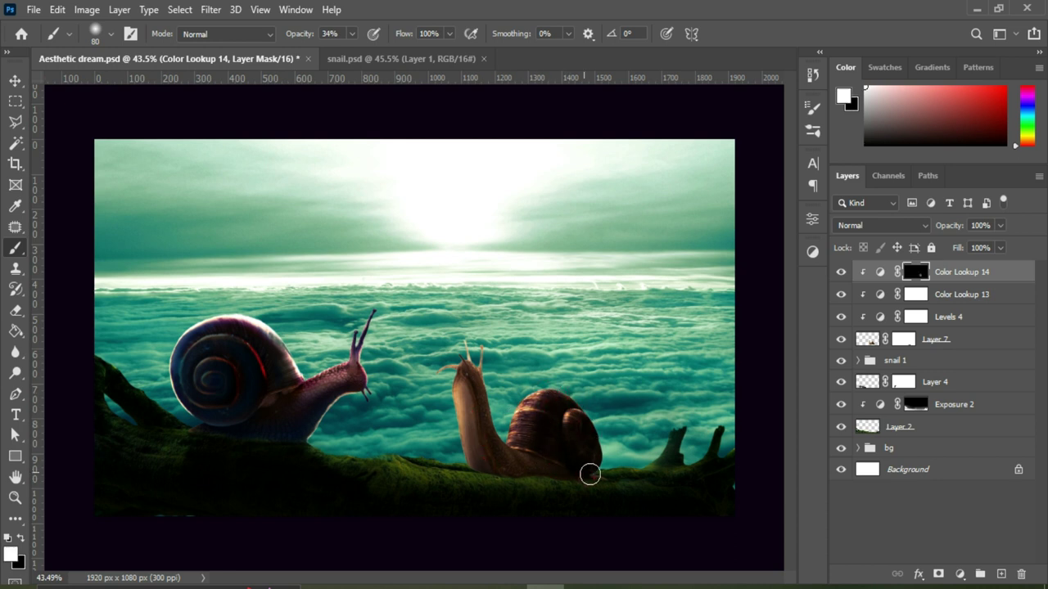
left_click_drag(471, 376, 481, 474)
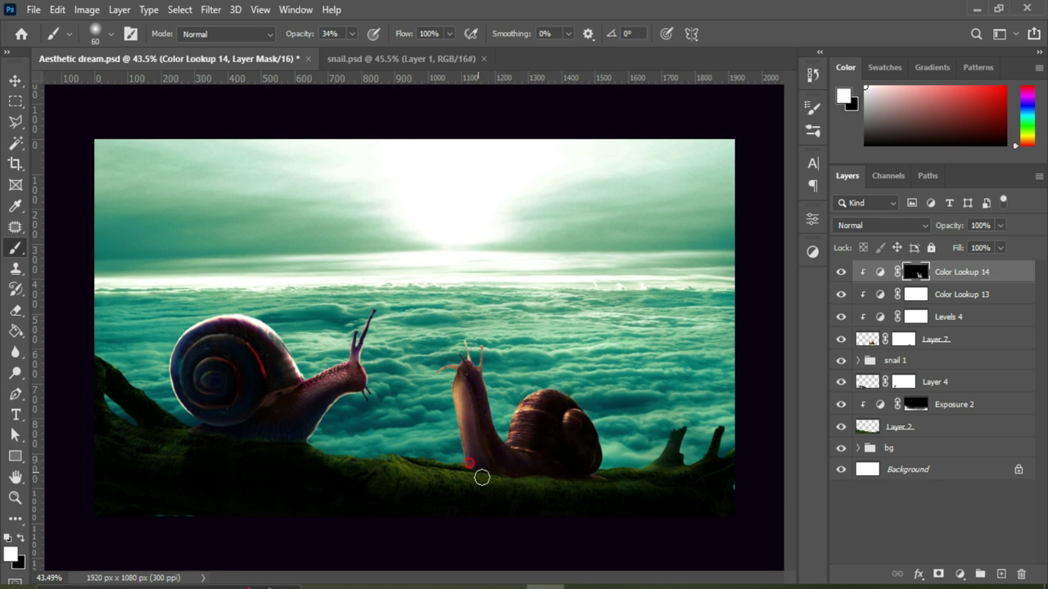
Add another Color Lookup with a different lookup table, its mask inverted to black
left_click(960, 574)
left_click(964, 482)
left_click(701, 267)
left_click(702, 360)
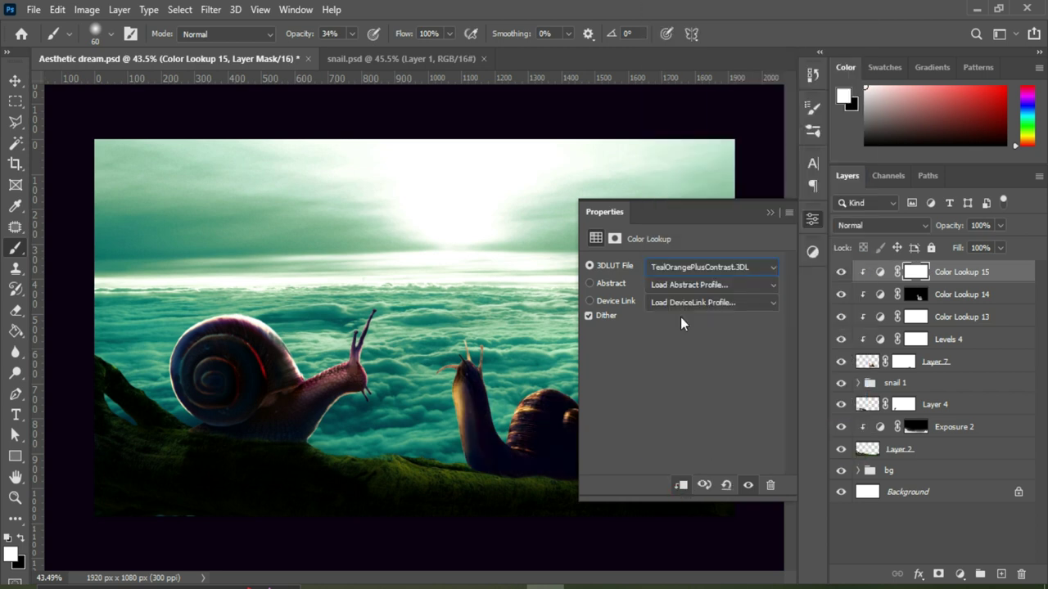
left_click(773, 213)
key("ctrl+i")
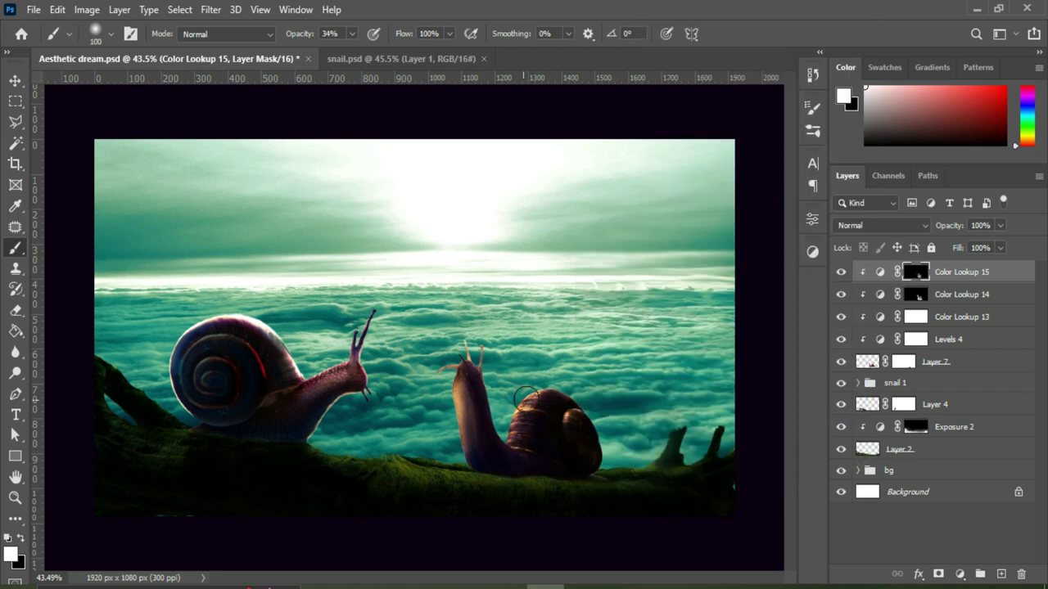
key("v")
Add a third Color Lookup clipped to the snail layer, with its mask inverted to hide it
left_click(960, 574)
left_click(964, 486)
left_click(702, 267)
left_click(725, 161)
left_click(772, 213)
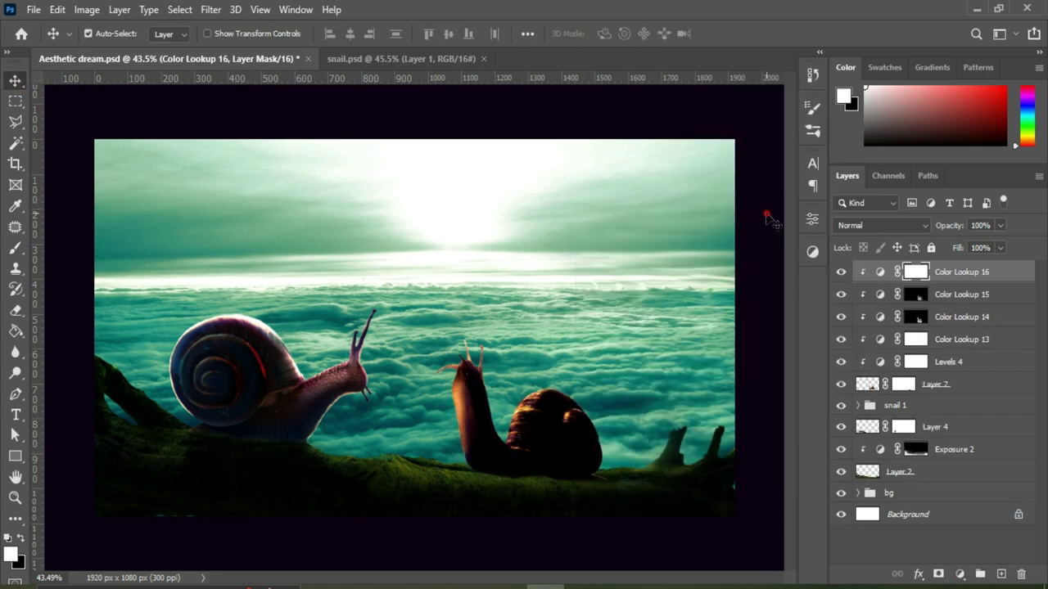
key("ctrl+i")
key("b")
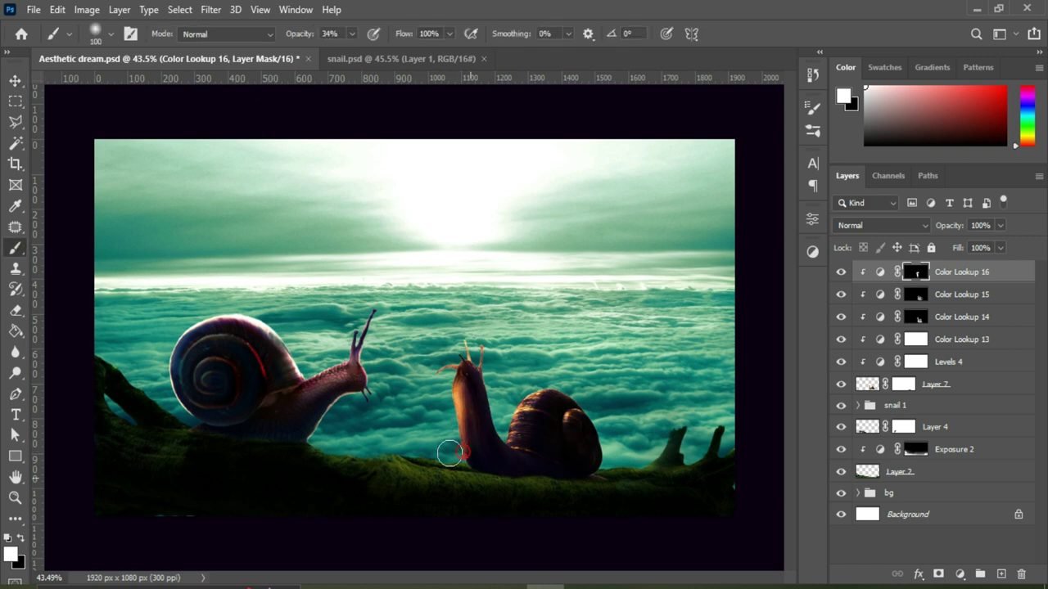
key("v")
Add a NightFromDay.CUBE Color Lookup and paint its darkening onto the right snail's shell
left_click(961, 575)
left_click(964, 488)
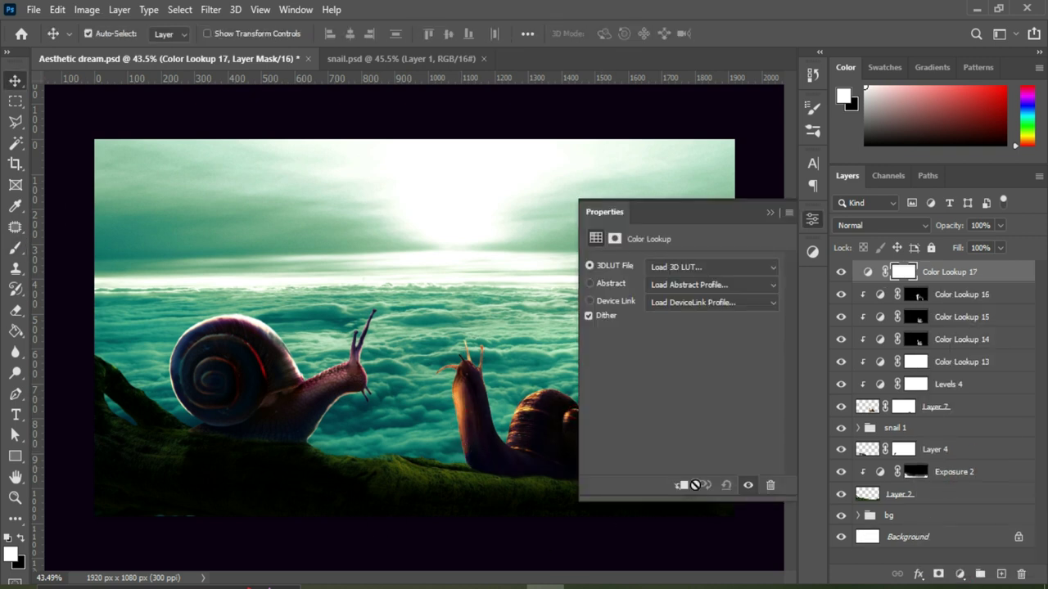
left_click(710, 267)
left_click(709, 263)
left_click(770, 212)
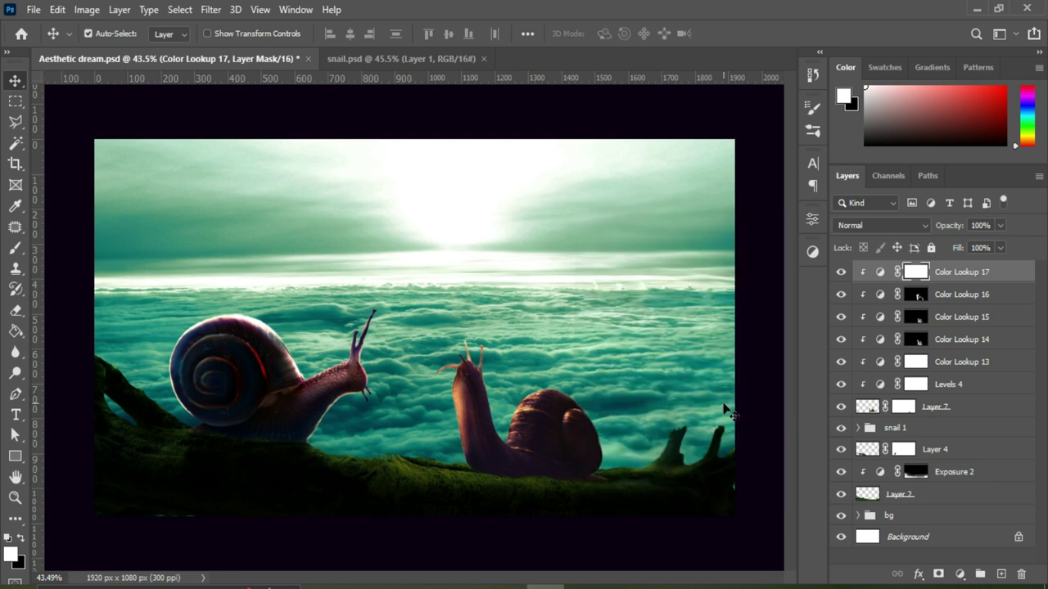
key("ctrl+i")
key("b")
left_click_drag(524, 460, 585, 439)
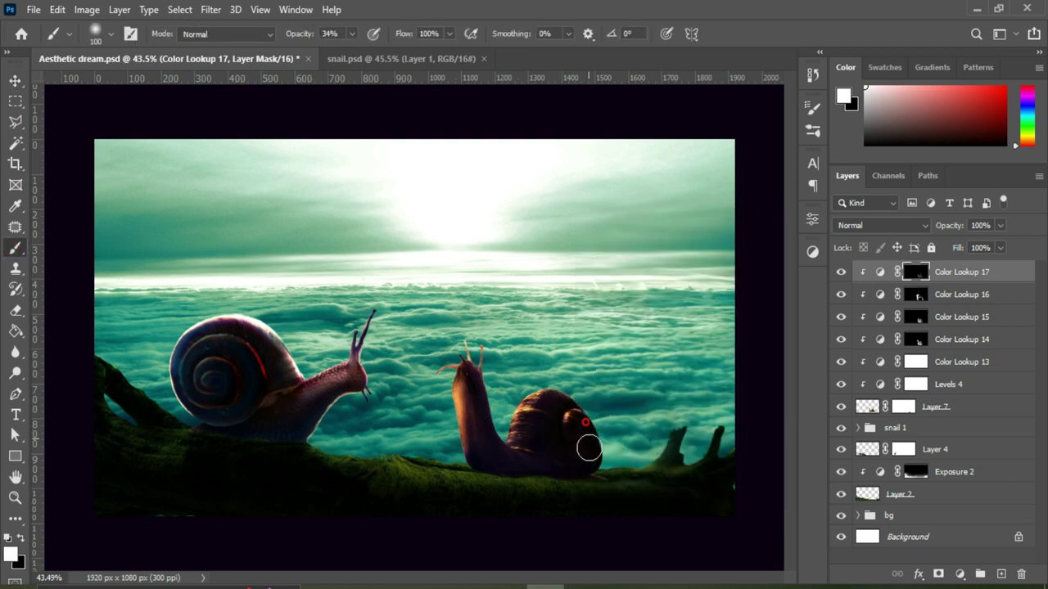
Brush a black contact shadow under the right snail on Layer 8, set to Multiply at 67% opacity
key("bracketleft")
key("bracketleft")
key("bracketleft")
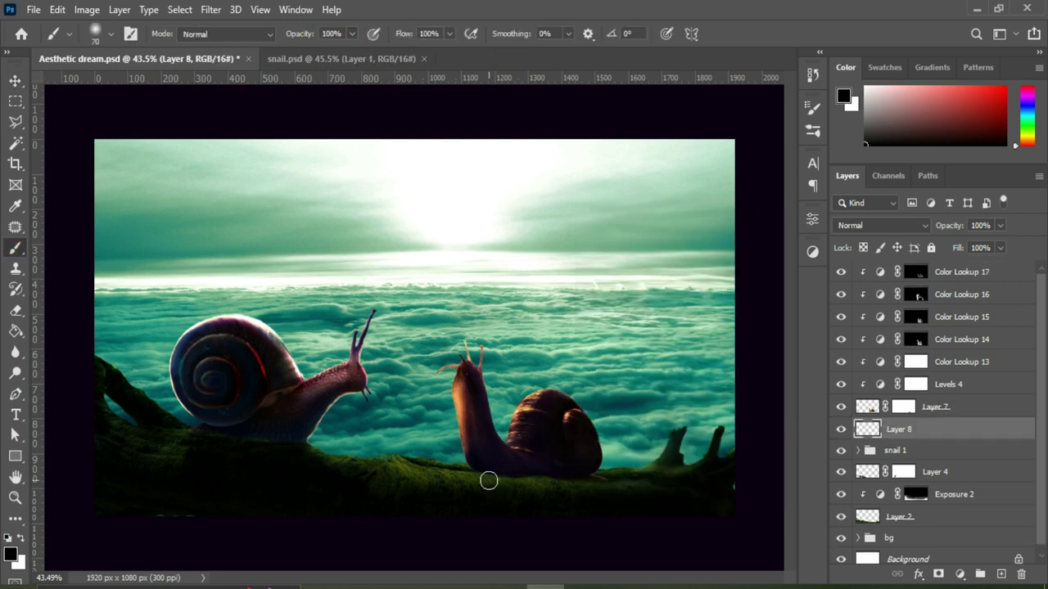
mouse_move(482, 475)
left_mouse_down()
mouse_move(598, 486)
mouse_move(596, 505)
mouse_move(496, 483)
left_mouse_up()
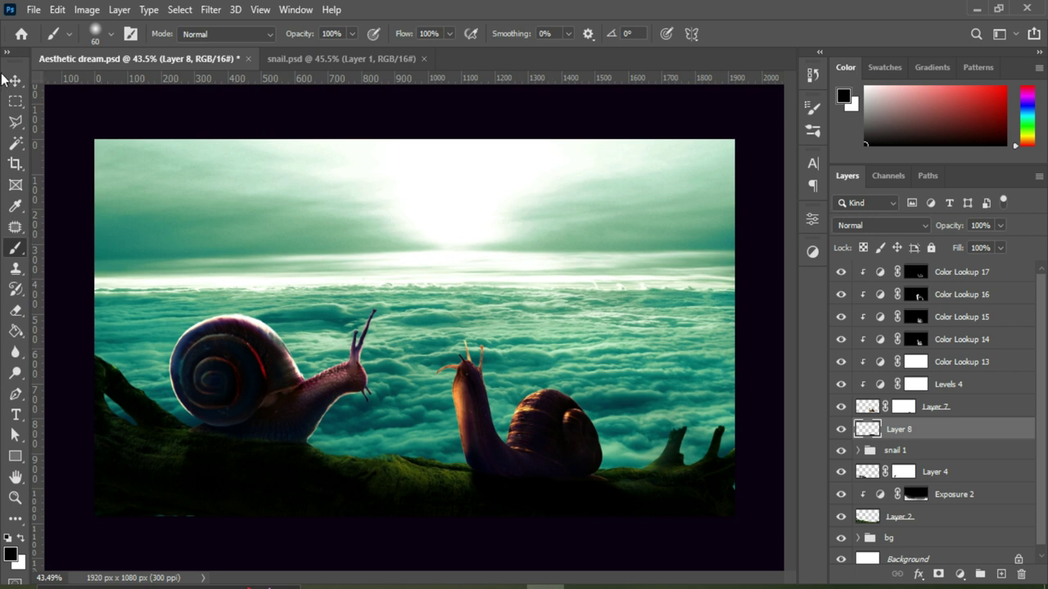
left_click(9, 79)
left_click(882, 225)
left_click(868, 240)
left_click(999, 225)
left_click_drag(989, 244, 968, 250)
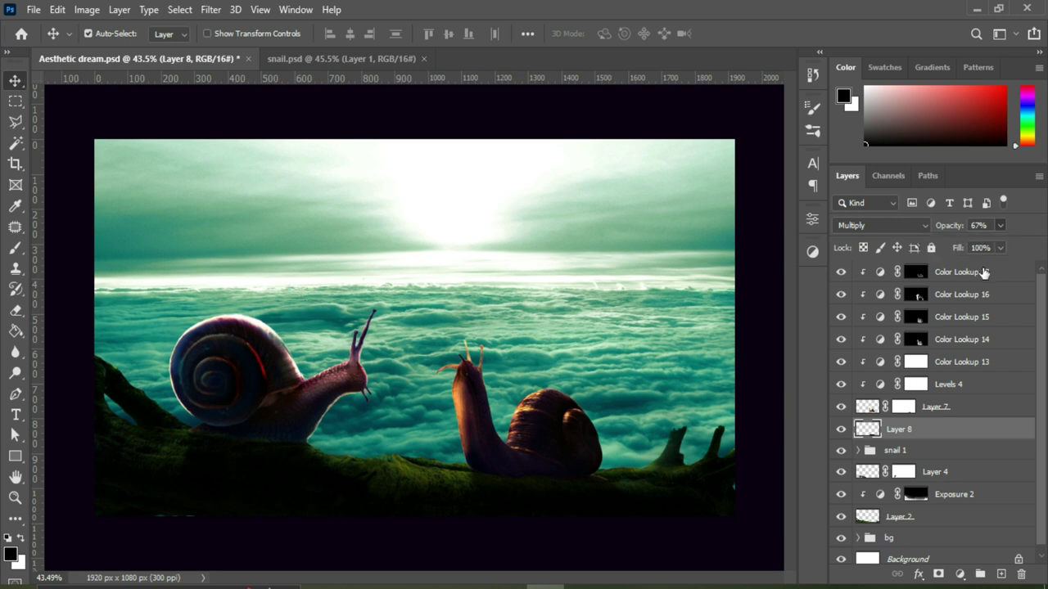
left_click(981, 274)
left_click(959, 574)
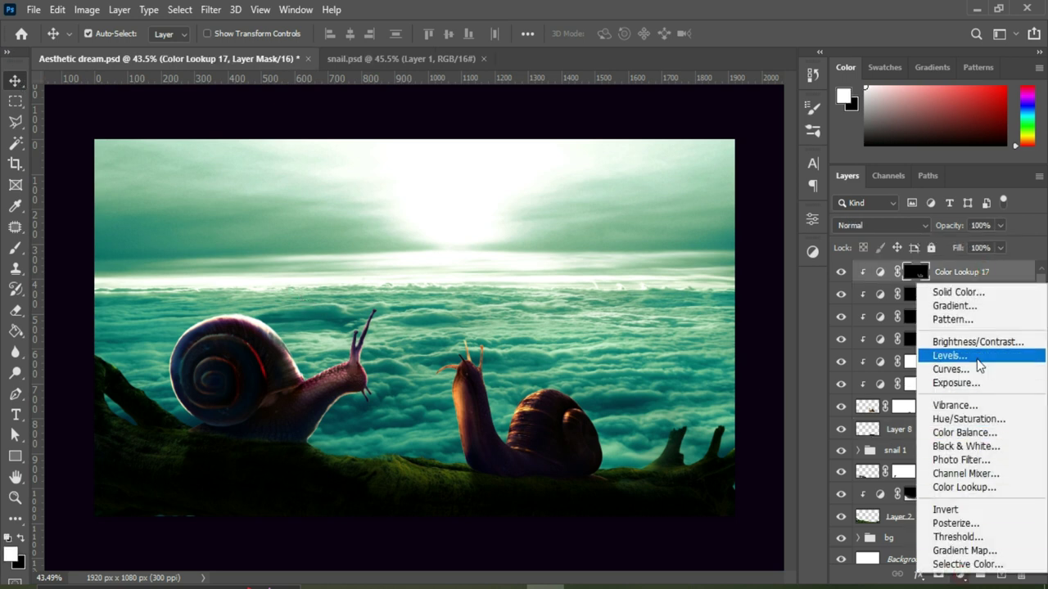
Brighten the right snail with an Exposure layer at +0.39 and a slight gamma tweak
left_click(955, 382)
left_click_drag(683, 304, 687, 306)
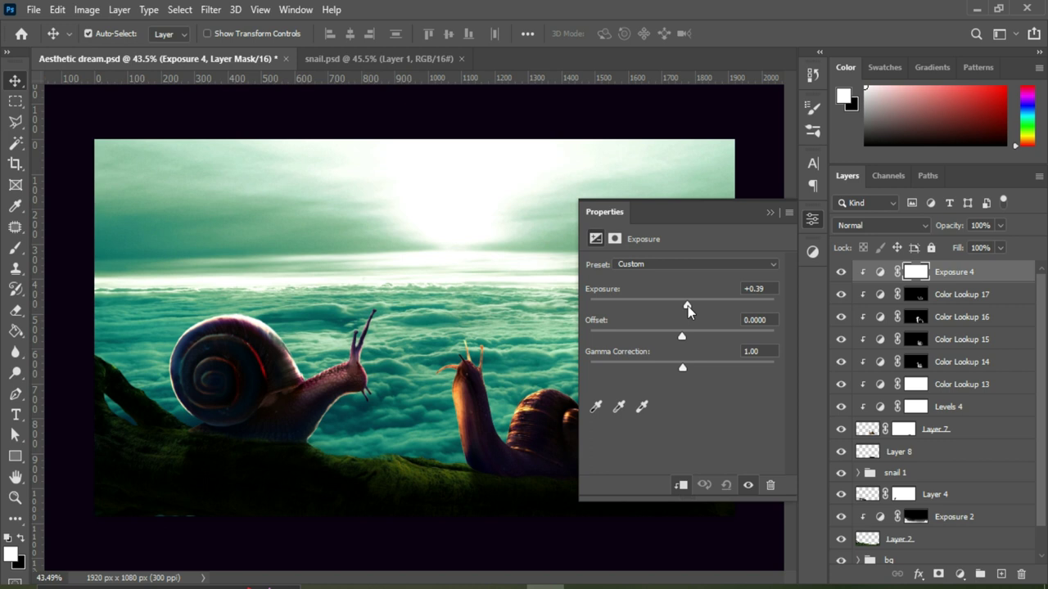
left_click_drag(682, 367, 688, 369)
left_click(769, 212)
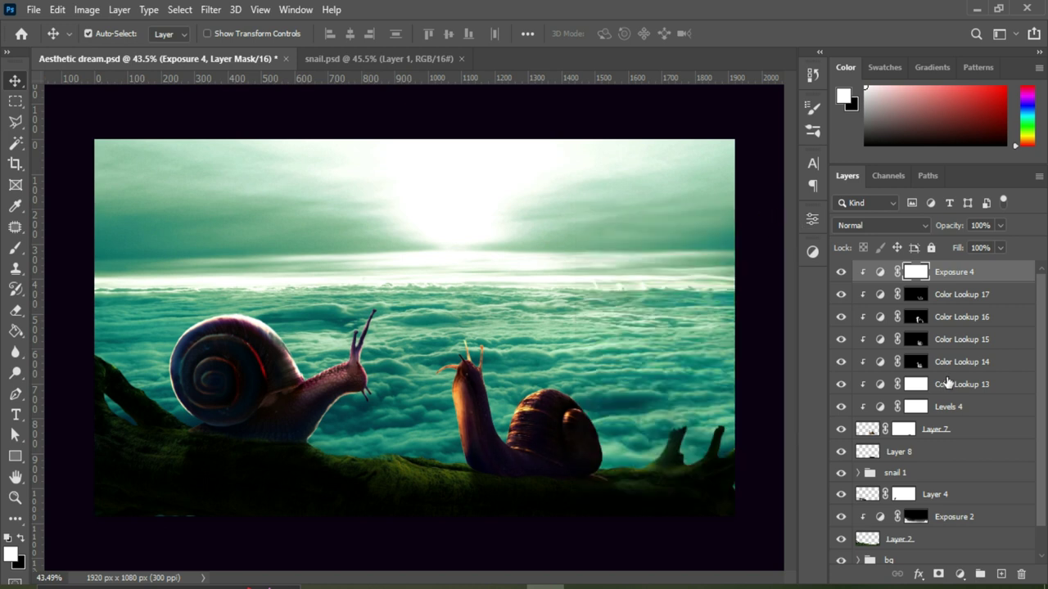
Add a brightening Levels 5 layer with the white input pulled down, its mask inverted to black
left_click(959, 573)
left_click(949, 354)
left_click_drag(775, 383, 712, 383)
left_click(691, 264)
left_click(770, 211)
left_click(913, 272)
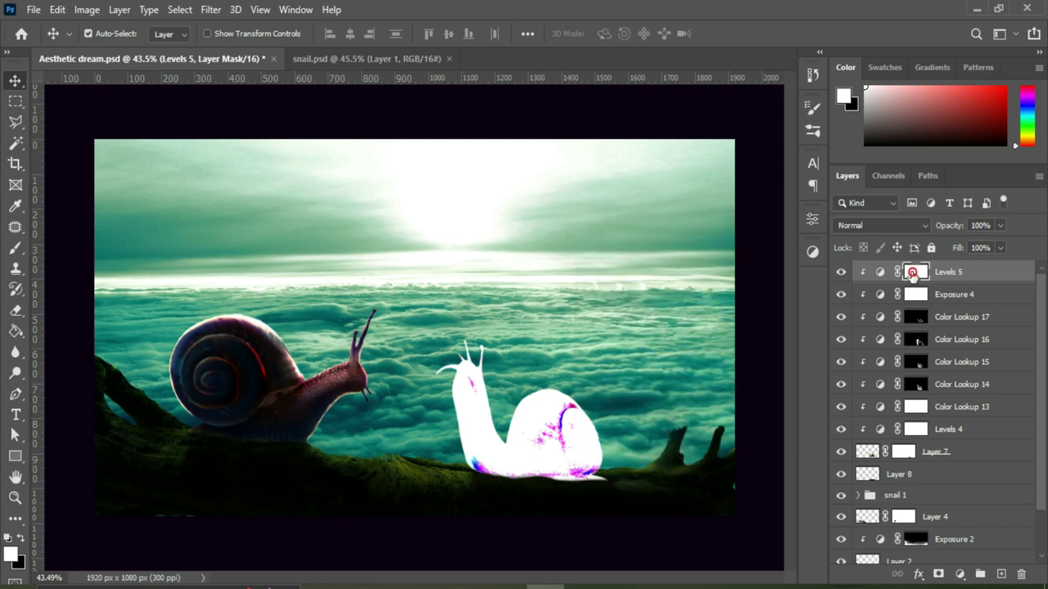
key("ctrl+i")
key("b")
scroll(446, 339, "up", 2)
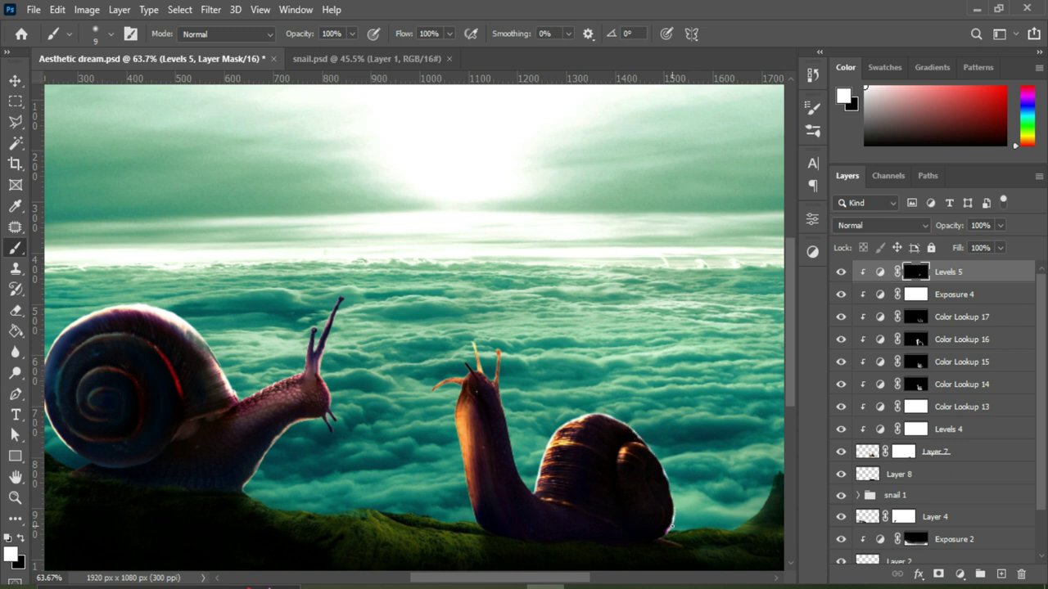
Paint a bright rim along the shell edge on the Levels 5 mask with a low-opacity brush
key("x")
key("6")
key("5")
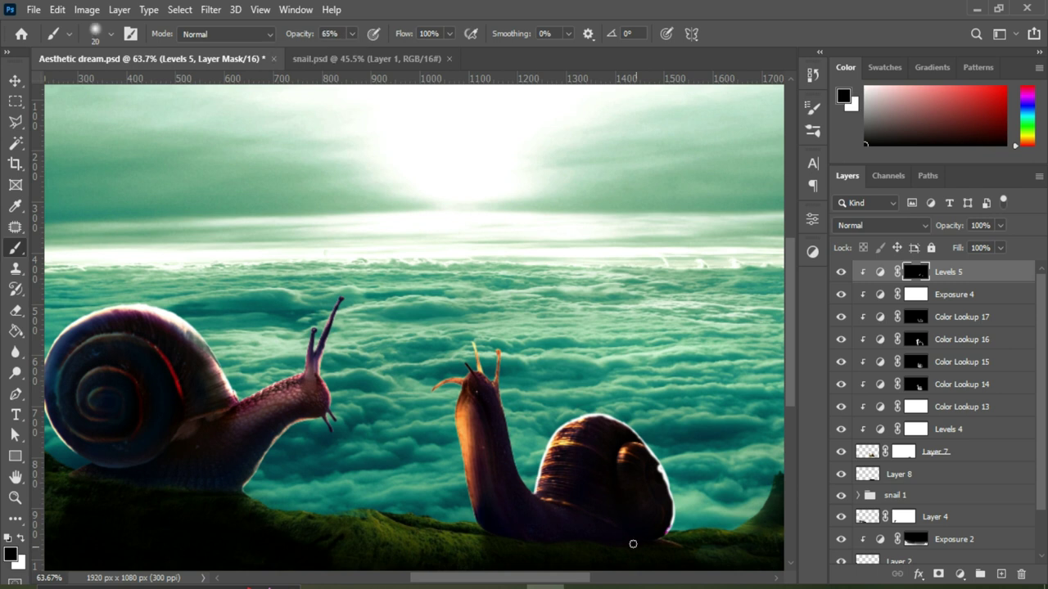
left_click_drag(659, 475, 669, 513)
key("3")
key("4")
key("x")
key("bracketright")
key("bracketright")
key("bracketright")
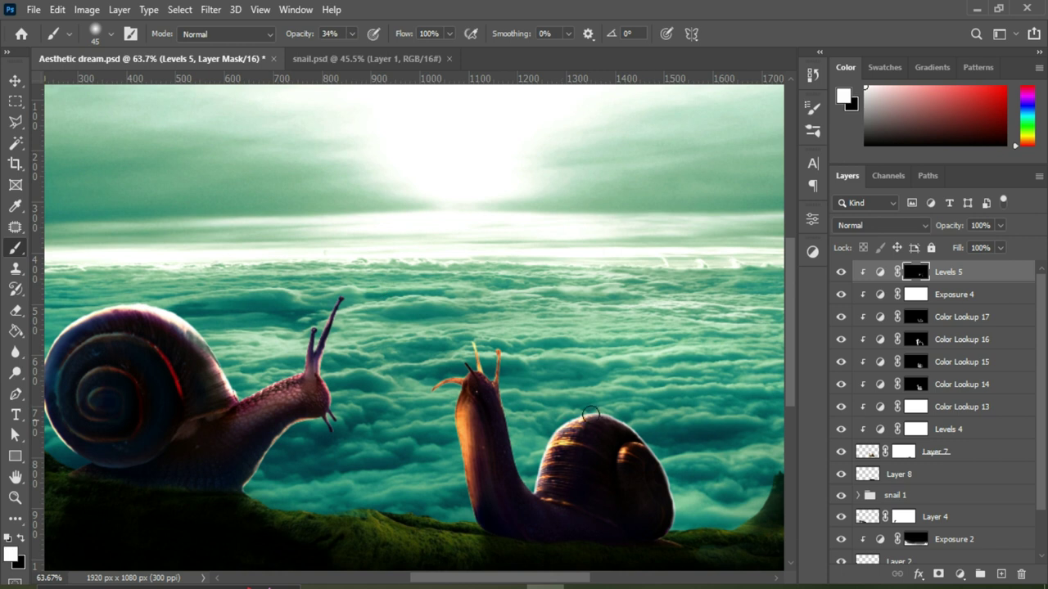
Paint a warm light-orange highlight on the shell top on a clipped Overlay layer at 29% brush opacity
key("ctrl+shift+alt+n")
key("ctrl+alt+g")
left_click(11, 554)
left_click(702, 159)
left_click(987, 148)
left_click(352, 34)
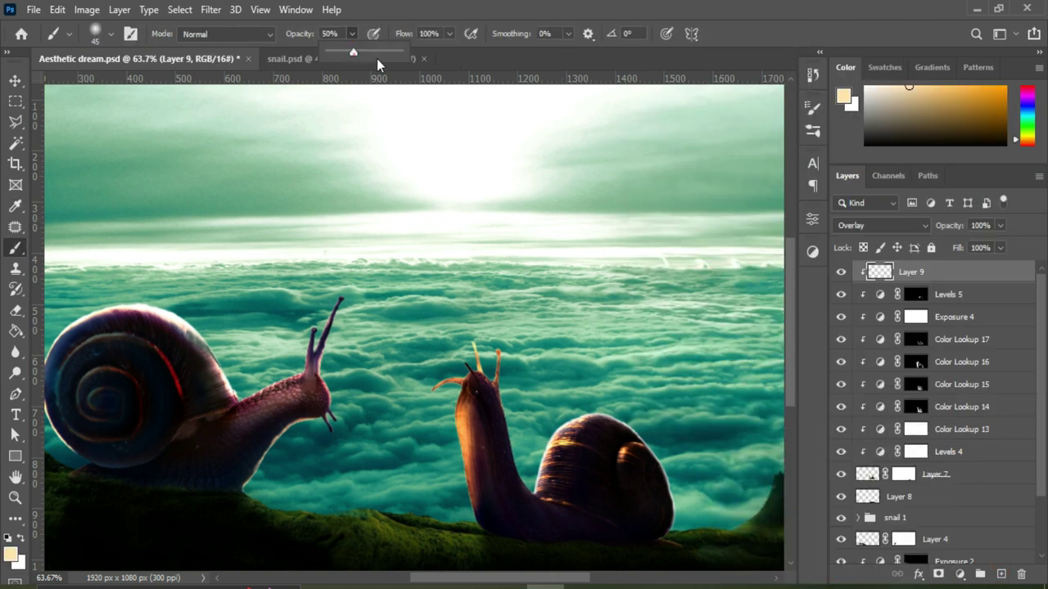
key("2")
key("9")
left_click_drag(626, 419, 563, 442)
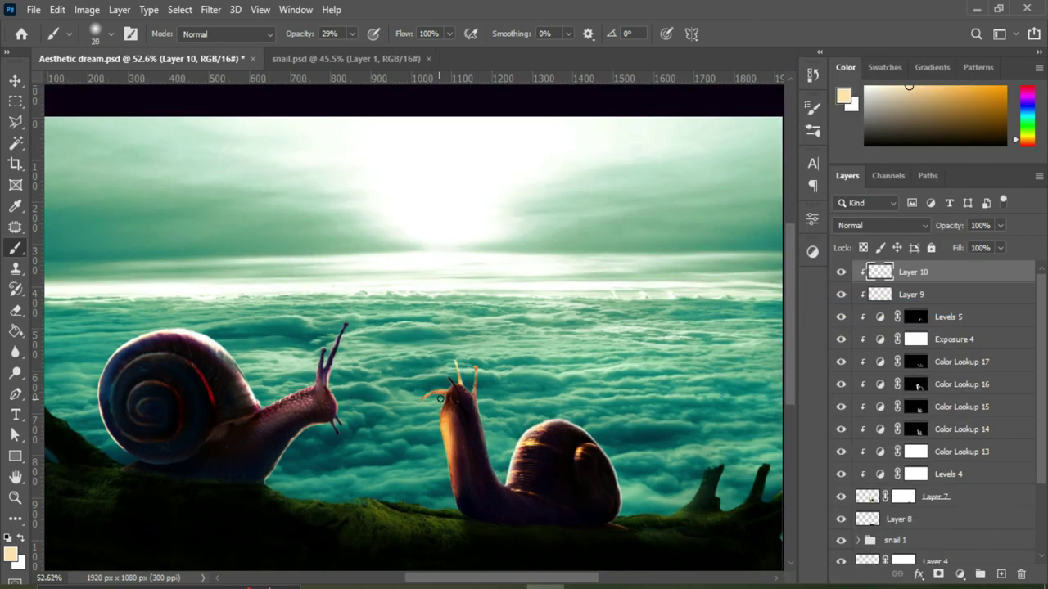
left_click(936, 573)
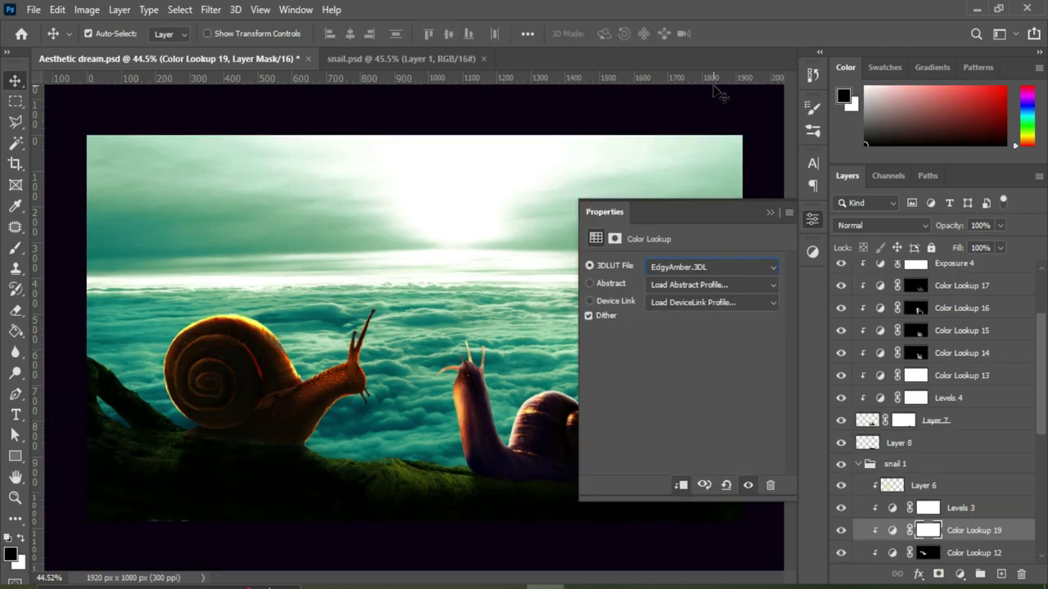
Invert the Color Lookup 19 mask and paint the amber tint back onto the left snail's head
left_click(769, 214)
key("ctrl+i")
key("b")
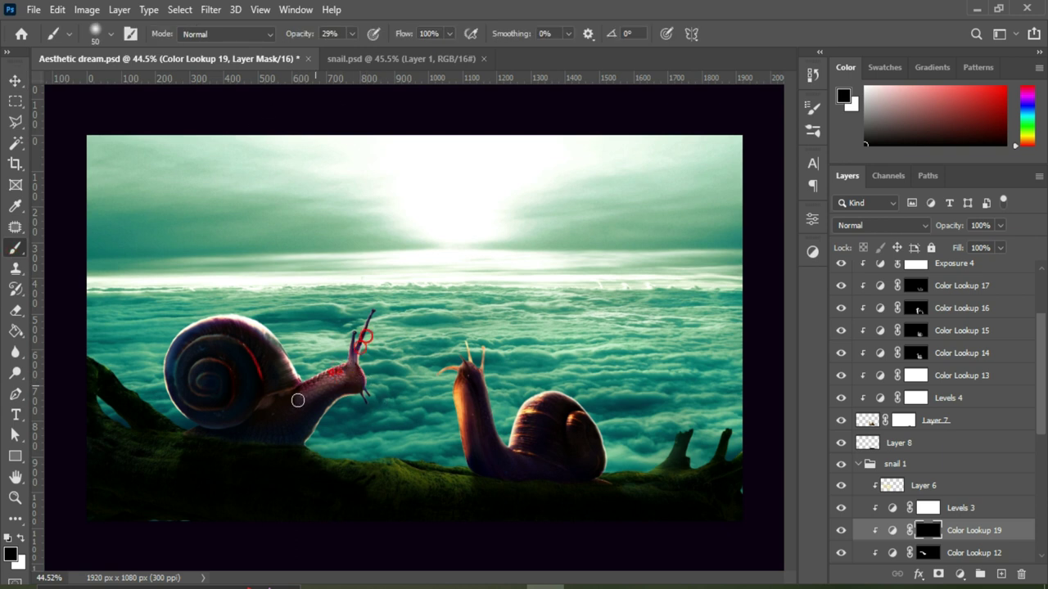
key("x")
left_click_drag(349, 370, 317, 375)
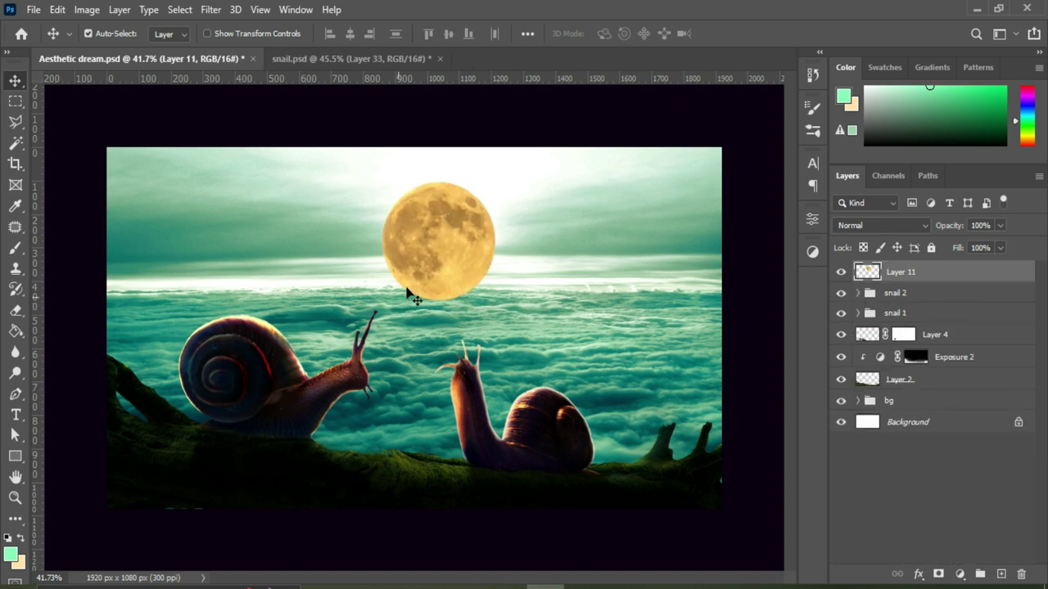
Scale the moon to about 74%, set it higher in the sky, and add a Levels adjustment
left_click_drag(442, 258, 430, 238)
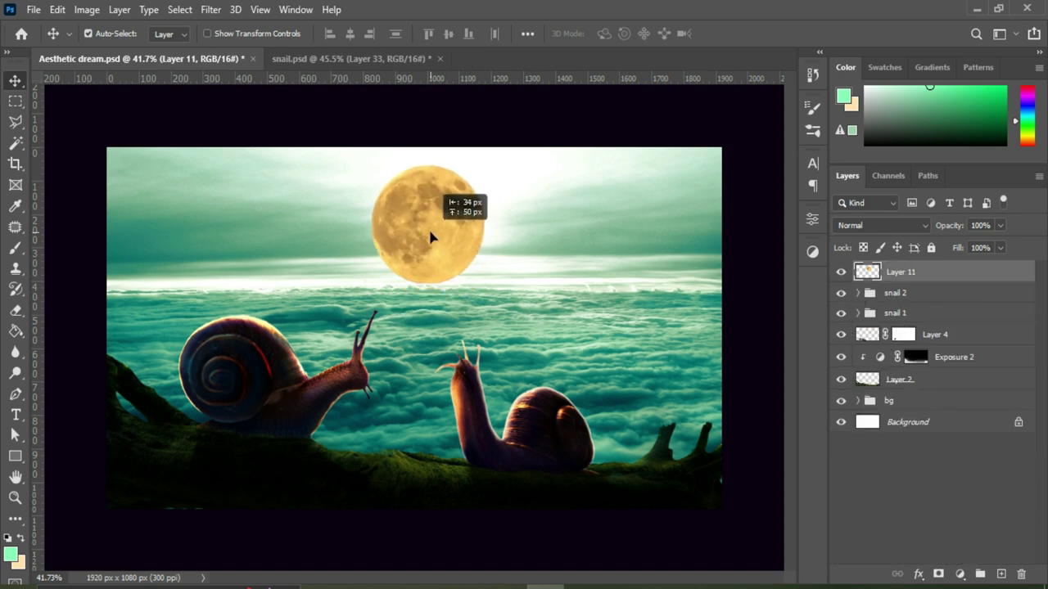
key("ctrl+t")
left_click_drag(483, 165, 469, 180)
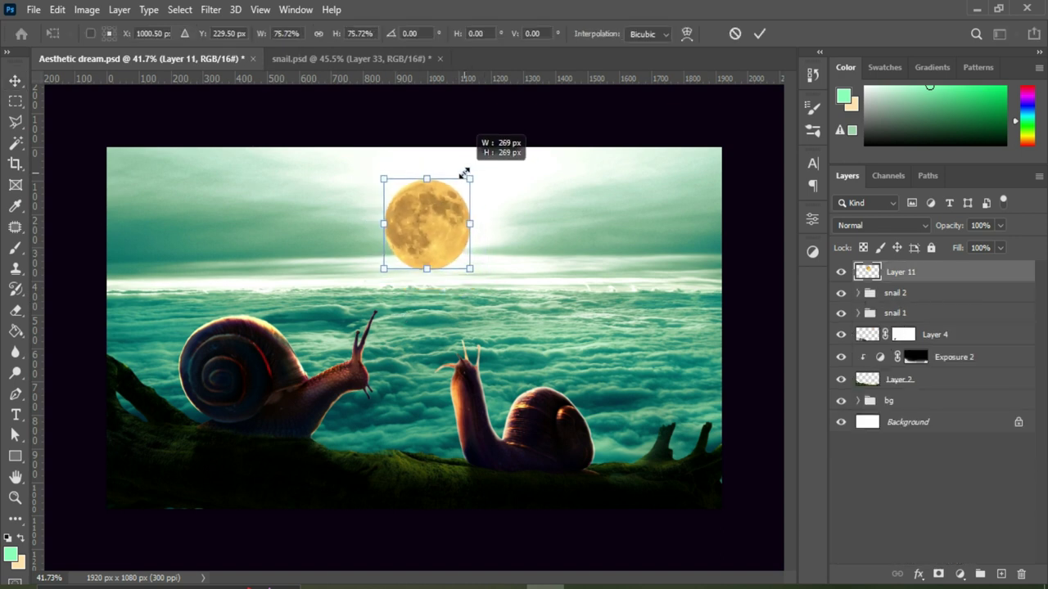
left_click_drag(435, 237, 437, 230)
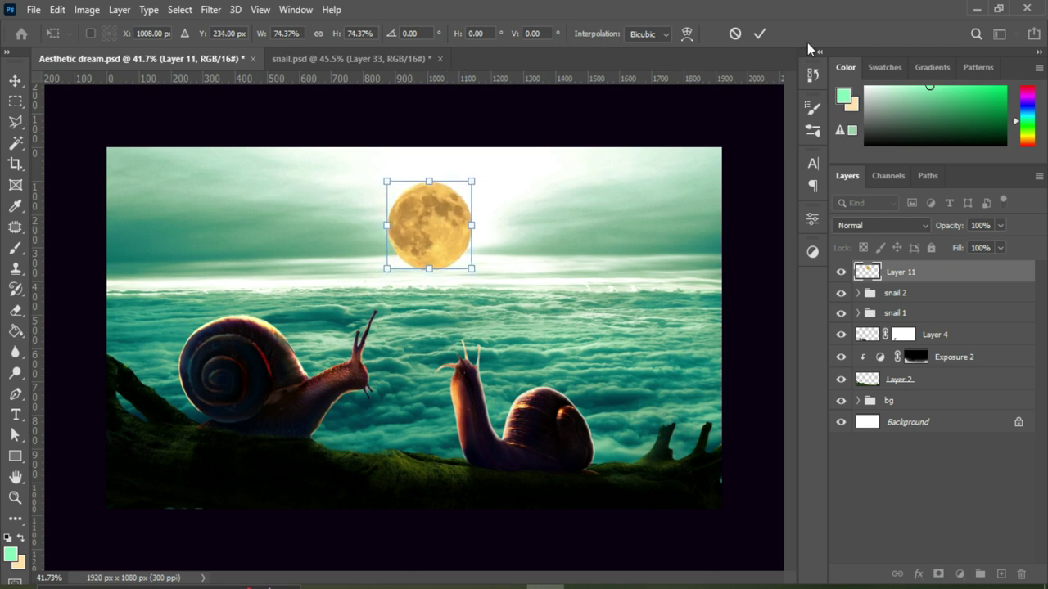
left_click(760, 34)
key("ctrl+l")
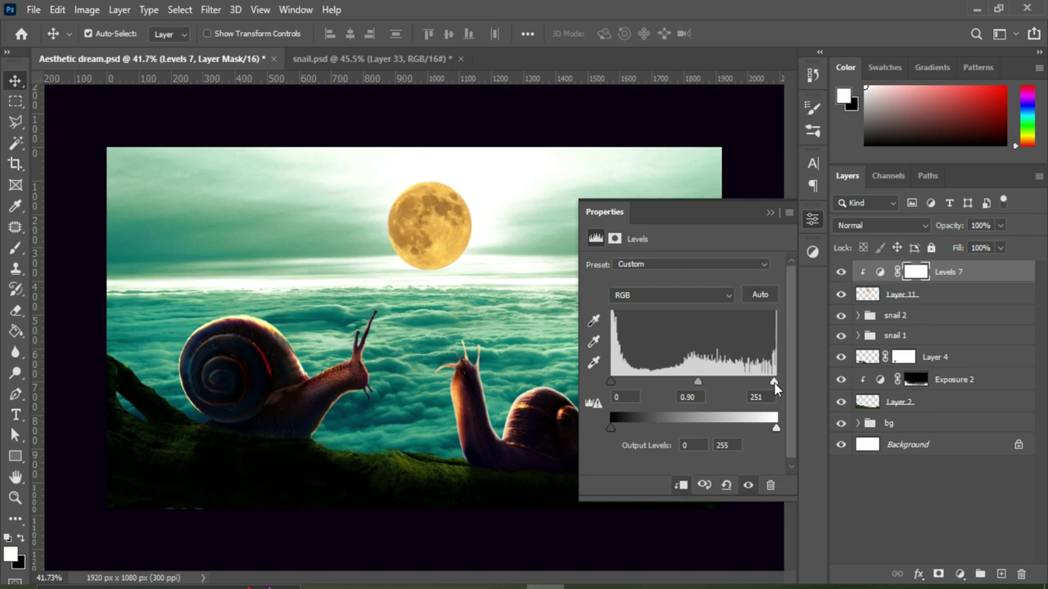
Set the moon's Levels to 0/0.90/251, brightening its highlights
left_click_drag(774, 383, 745, 382)
left_click_drag(678, 382, 681, 383)
left_click(770, 212)
Give the moon an Inner Glow in Overlay blend mode at 40% opacity
left_click(900, 294)
left_click(918, 575)
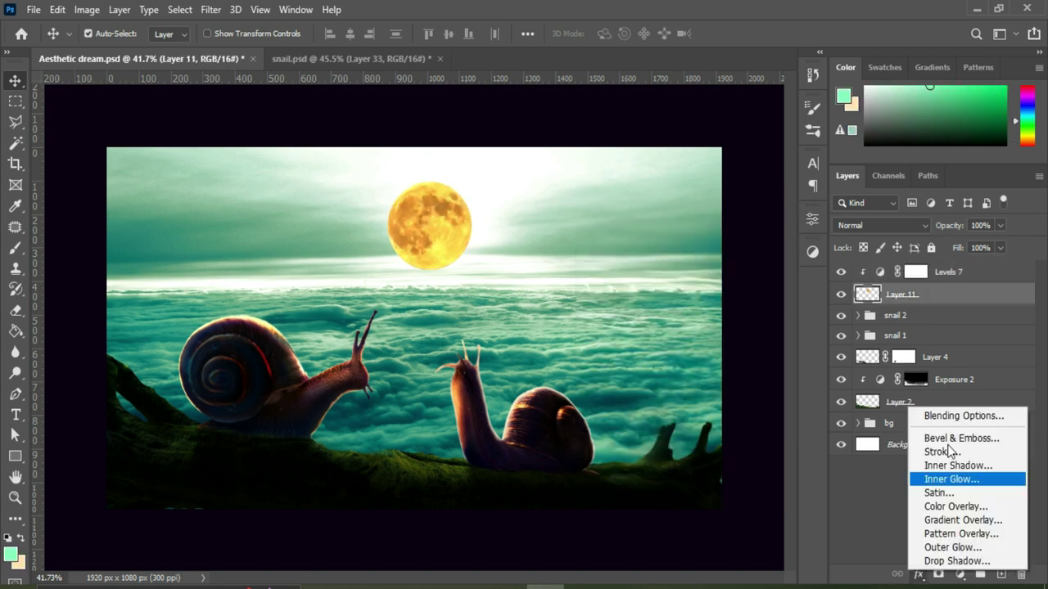
left_click(889, 547)
left_click(533, 315)
left_click(740, 254)
left_click(974, 156)
left_click(801, 197)
left_click(785, 368)
left_click_drag(814, 215, 788, 215)
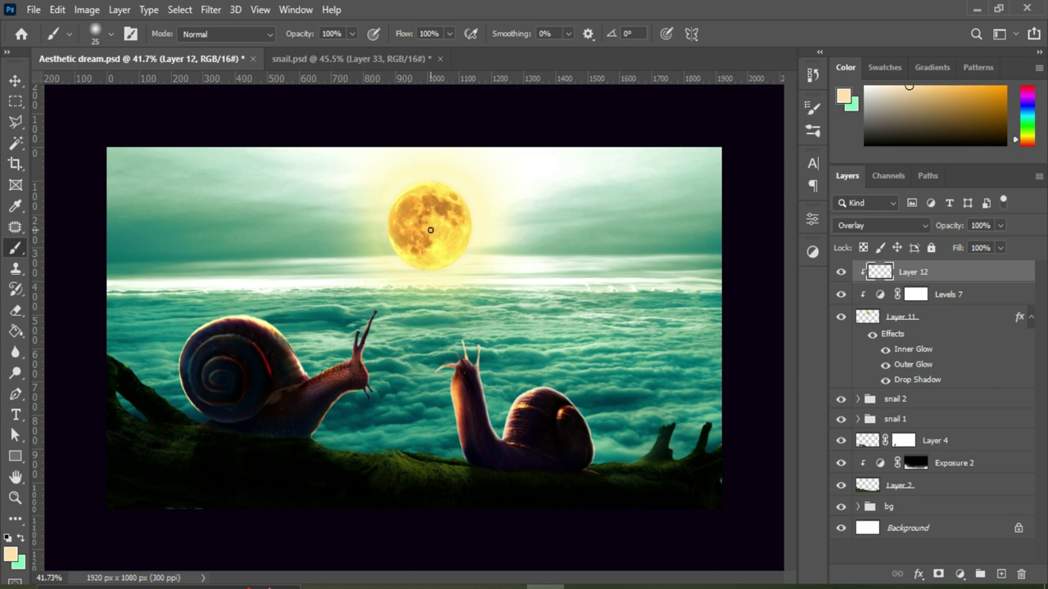
Shape the moon's tones with a two-point Curves adjustment
key("bracketright")
key("bracketright")
key("bracketright")
key("1")
key("3")
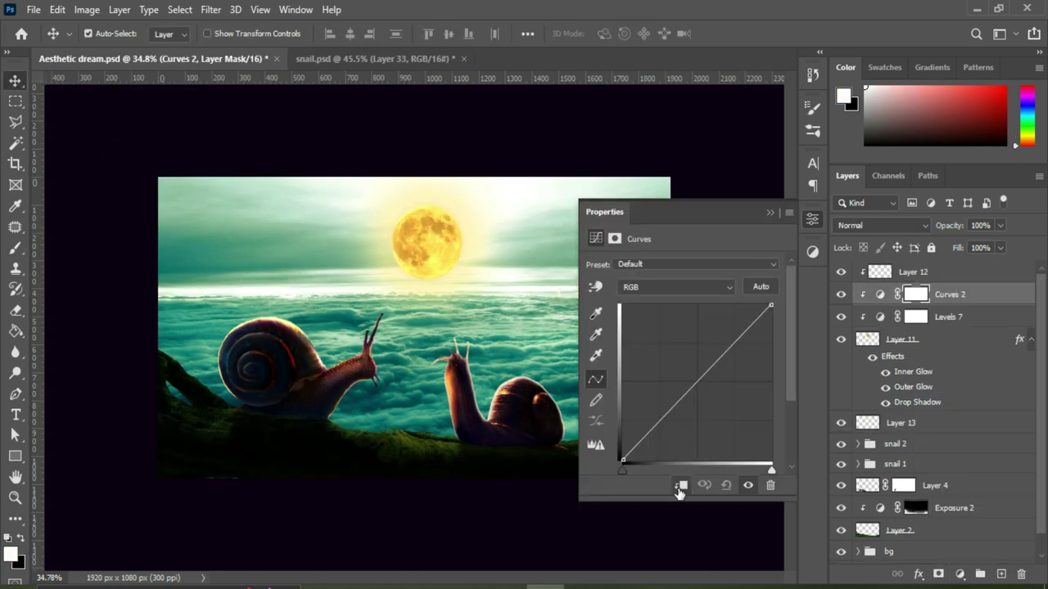
left_click_drag(674, 405, 679, 406)
left_click(734, 350)
left_click(766, 212)
Add a Selective Color layer and lower Magenta, Yellow and Black in the Yellows
left_click(959, 574)
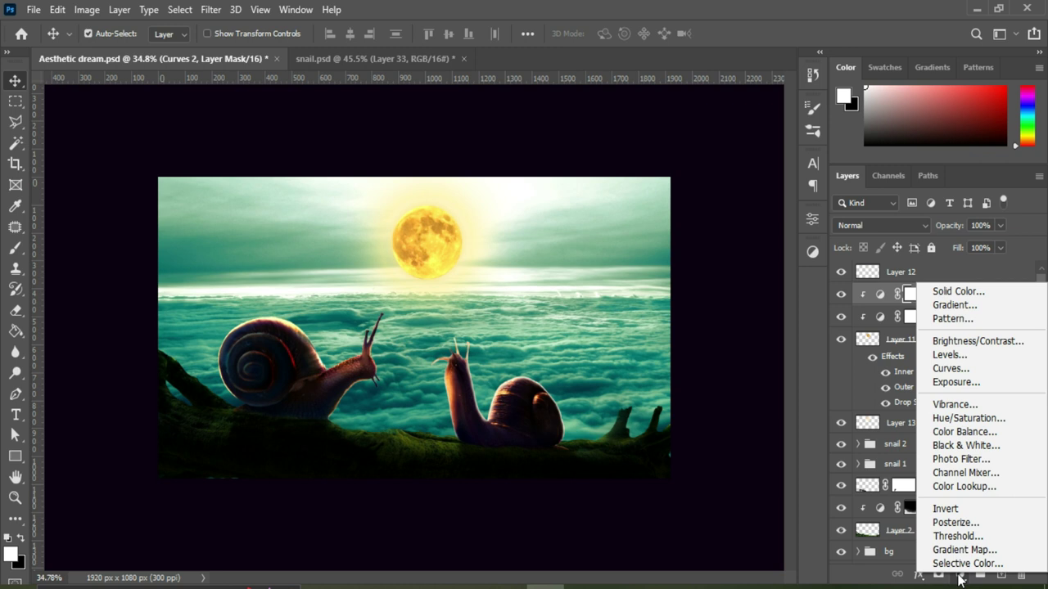
left_click(947, 564)
left_click(670, 284)
left_click(676, 307)
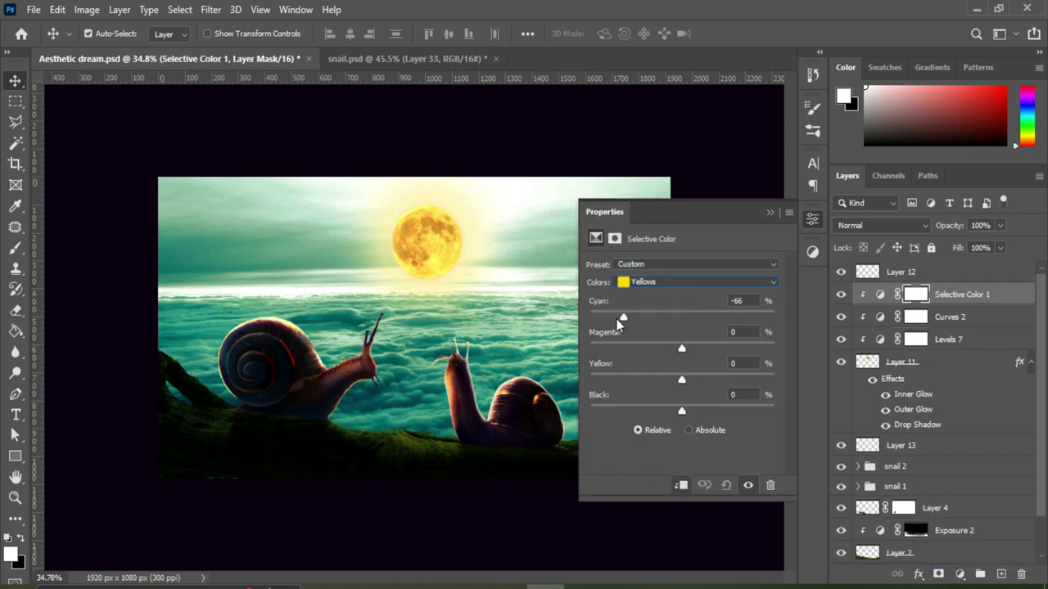
left_click_drag(681, 348, 606, 349)
mouse_move(681, 378)
left_mouse_down()
mouse_move(603, 380)
mouse_move(614, 379)
left_mouse_up()
left_click_drag(681, 410, 611, 411)
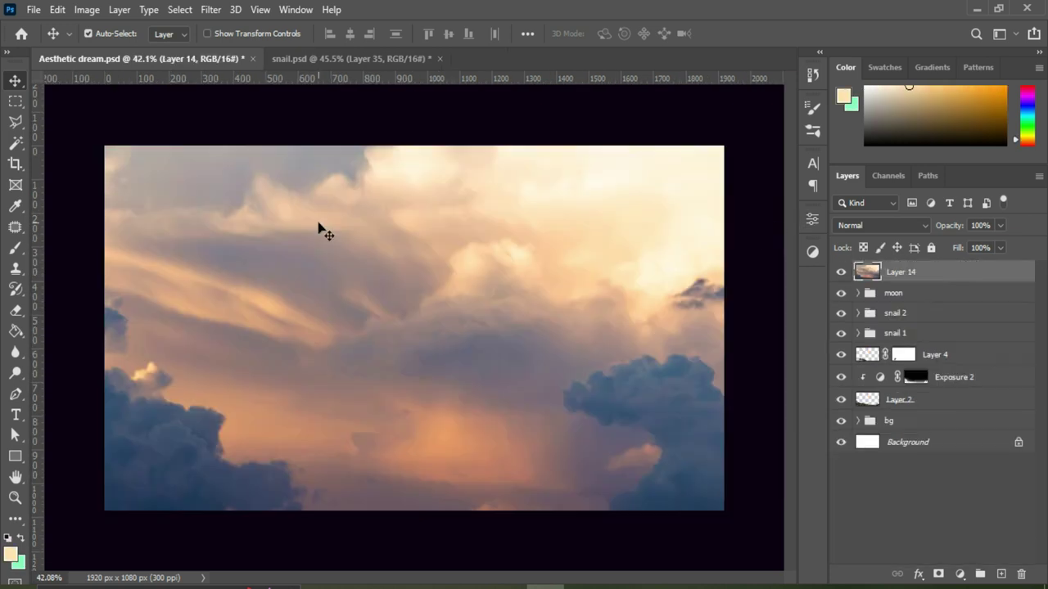
Move Layer 14 below Layer 2, scale it to 37.92%, rotate it 180° and raise it above the cloud sea
left_click_drag(937, 278, 931, 409)
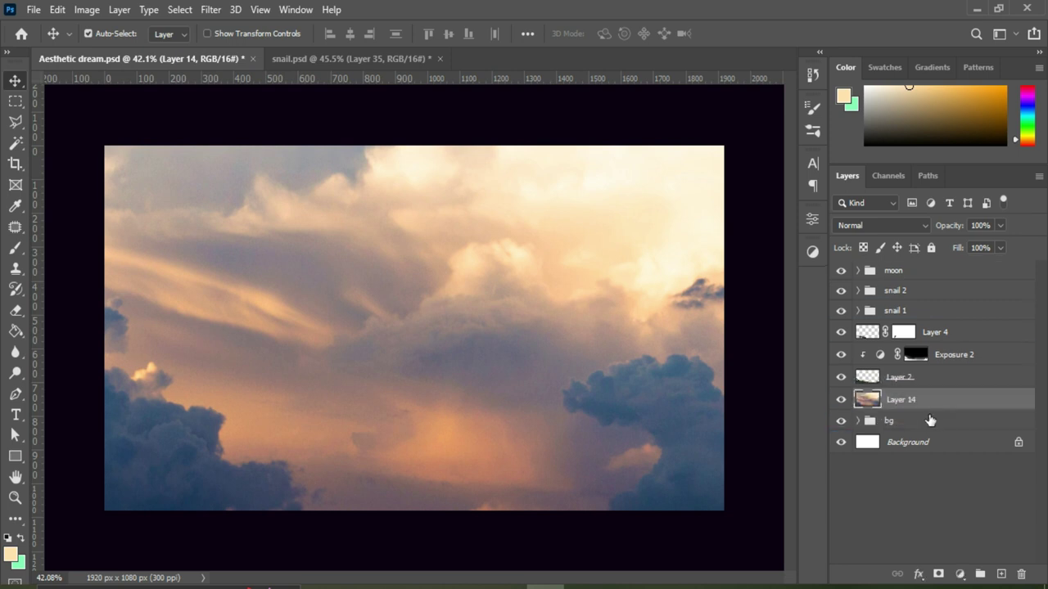
key("ctrl+t")
key("ctrl+0")
mouse_move(138, 460)
left_mouse_down()
mouse_move(107, 452)
mouse_move(294, 463)
left_mouse_up()
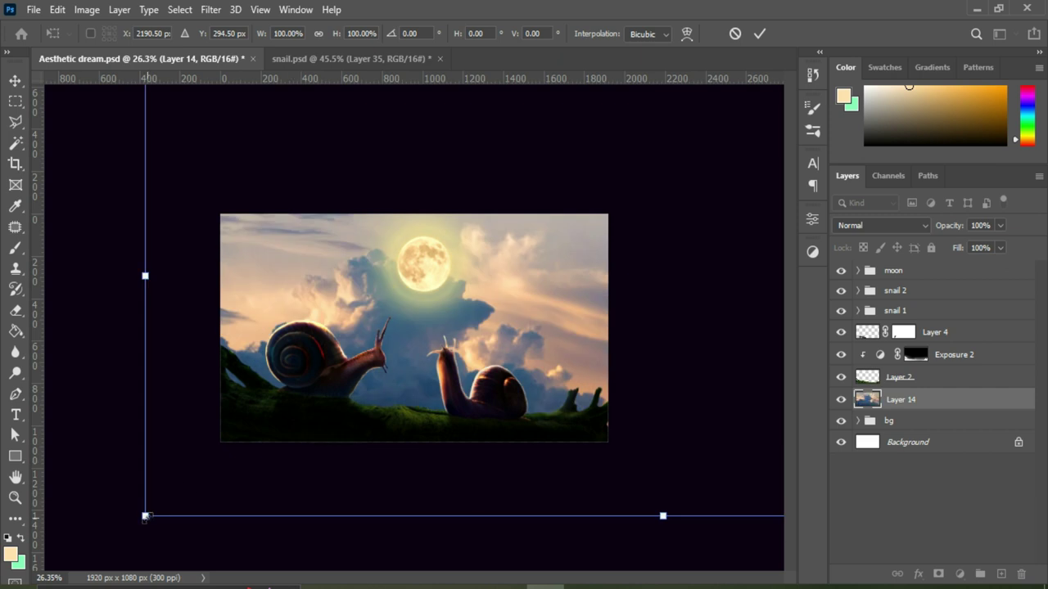
left_click_drag(145, 512, 379, 371)
left_click_drag(582, 283, 444, 281)
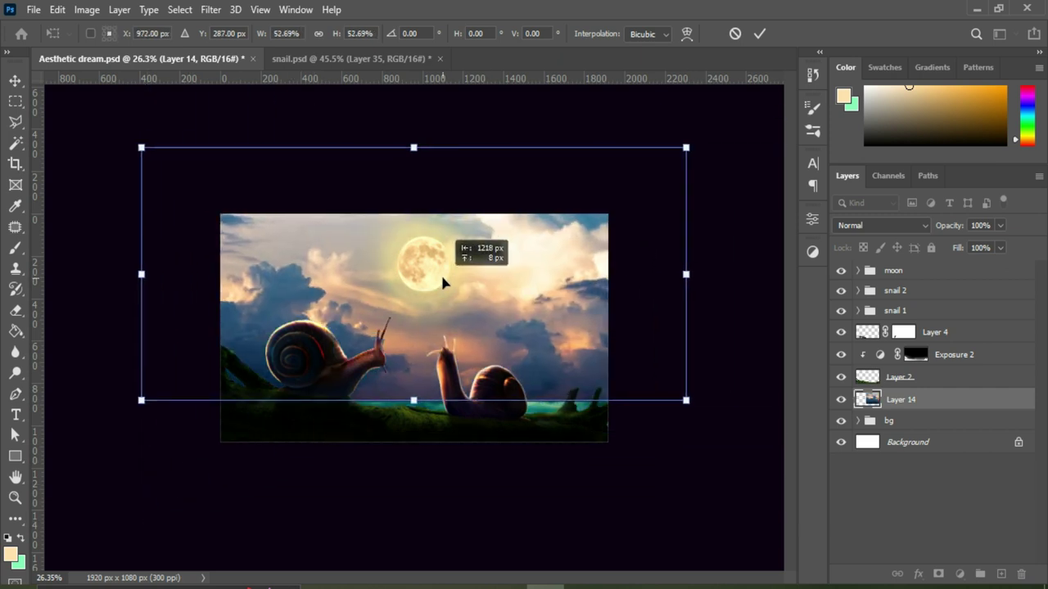
left_click_drag(687, 400, 606, 384)
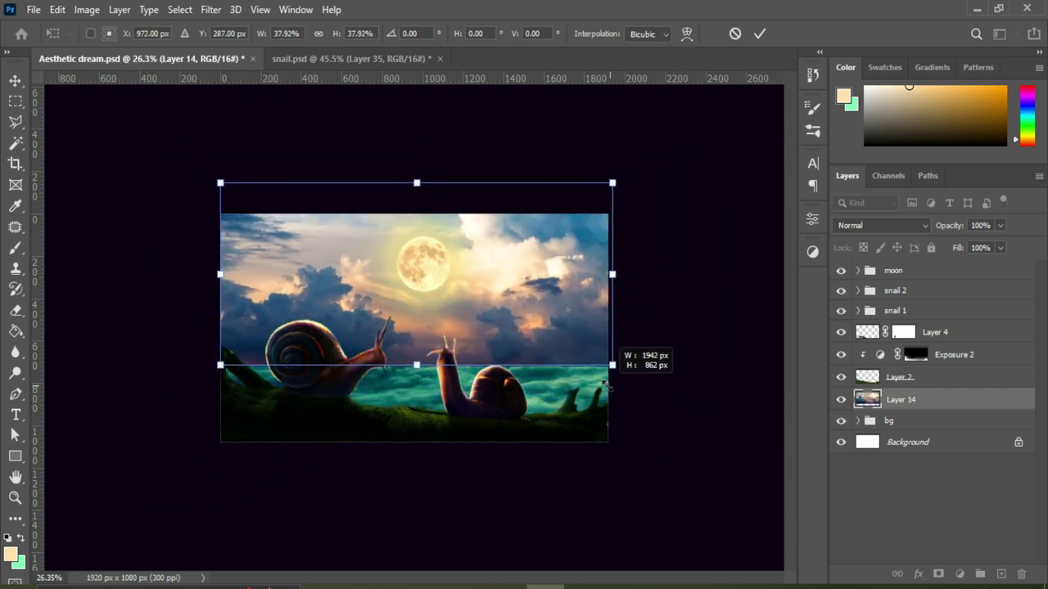
left_click_drag(561, 283, 559, 287)
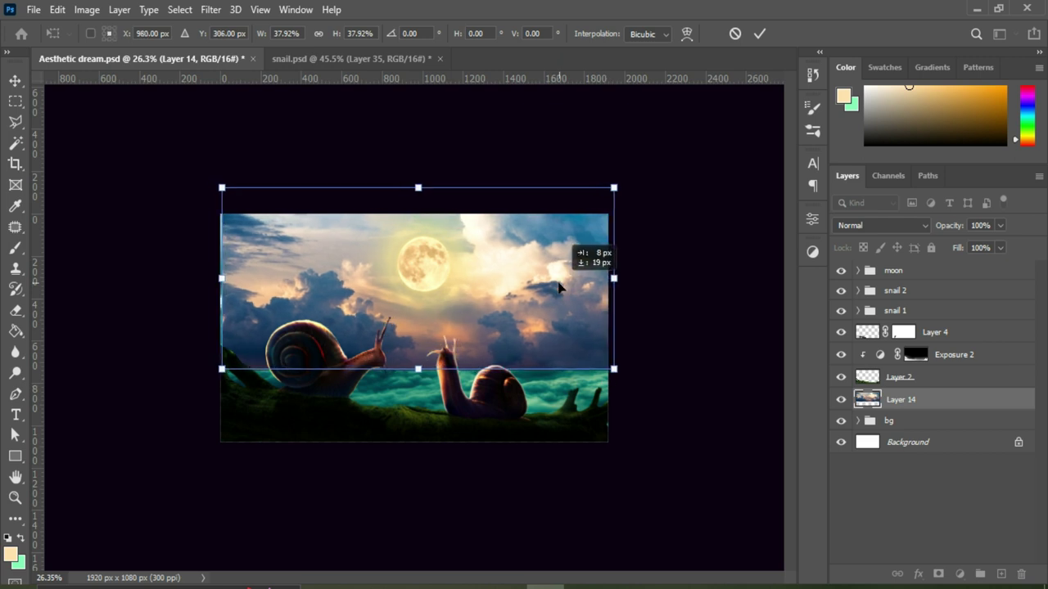
left_click_drag(622, 396, 236, 206, "shift")
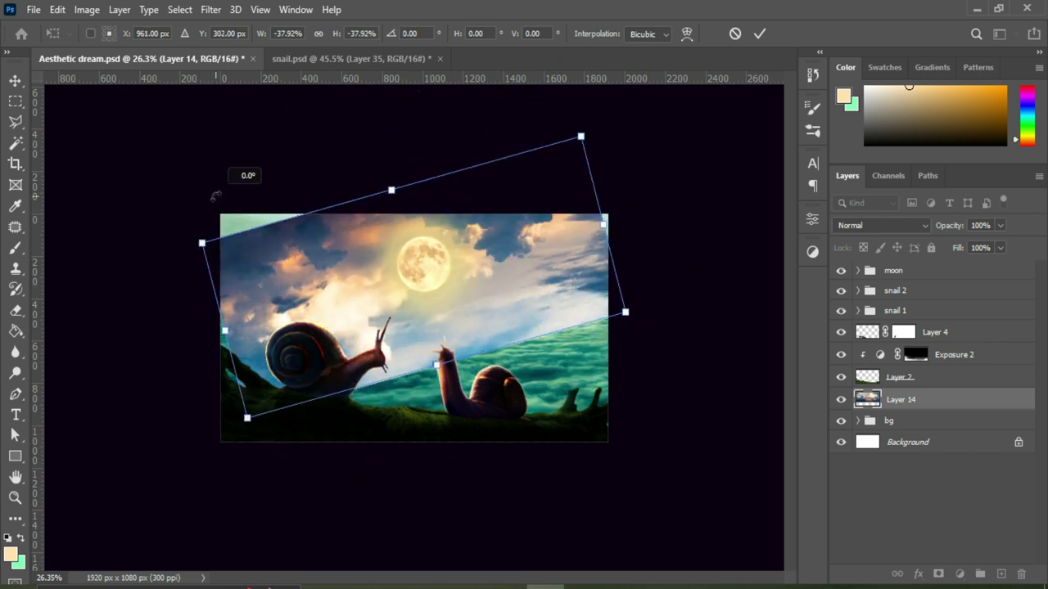
left_click_drag(481, 342, 478, 299)
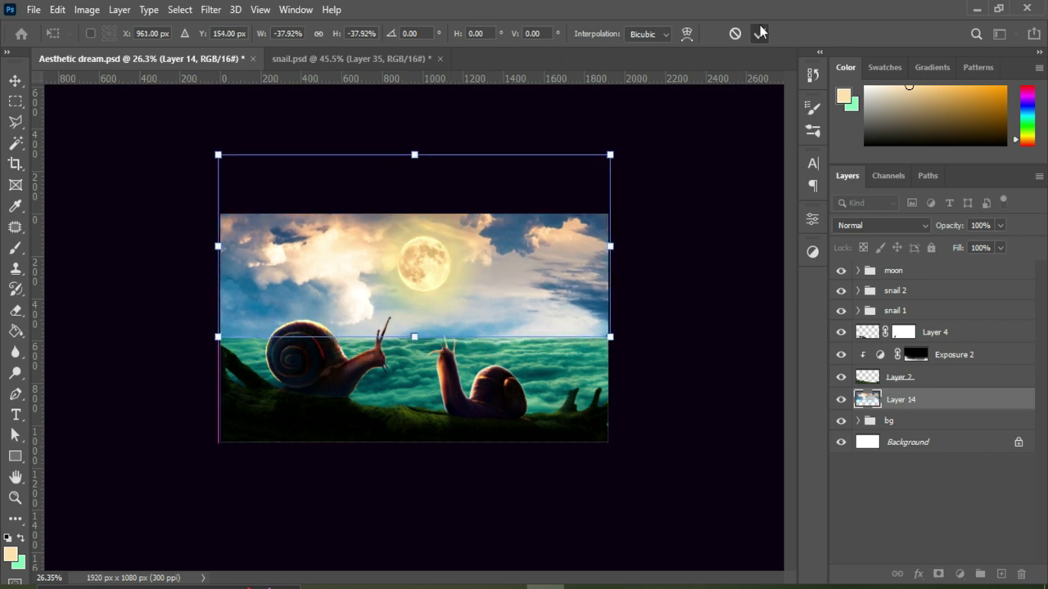
Commit the sky transform and mask it out in black along the horizon
left_click(760, 33)
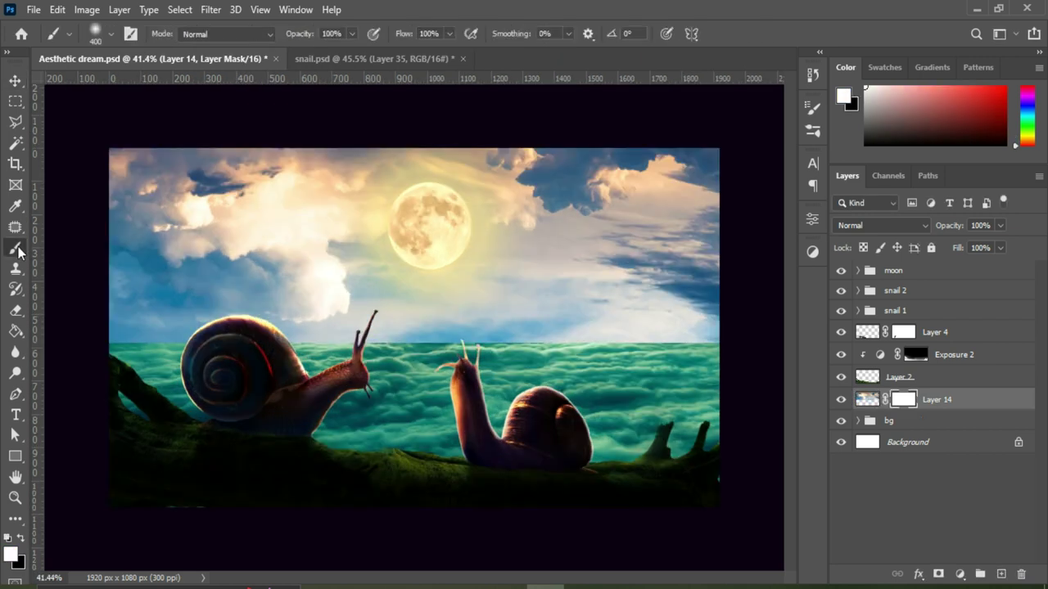
key("bracketleft")
key("bracketleft")
key("bracketleft")
key("x")
mouse_move(117, 339)
left_mouse_down()
mouse_move(334, 357)
mouse_move(762, 340)
left_mouse_up()
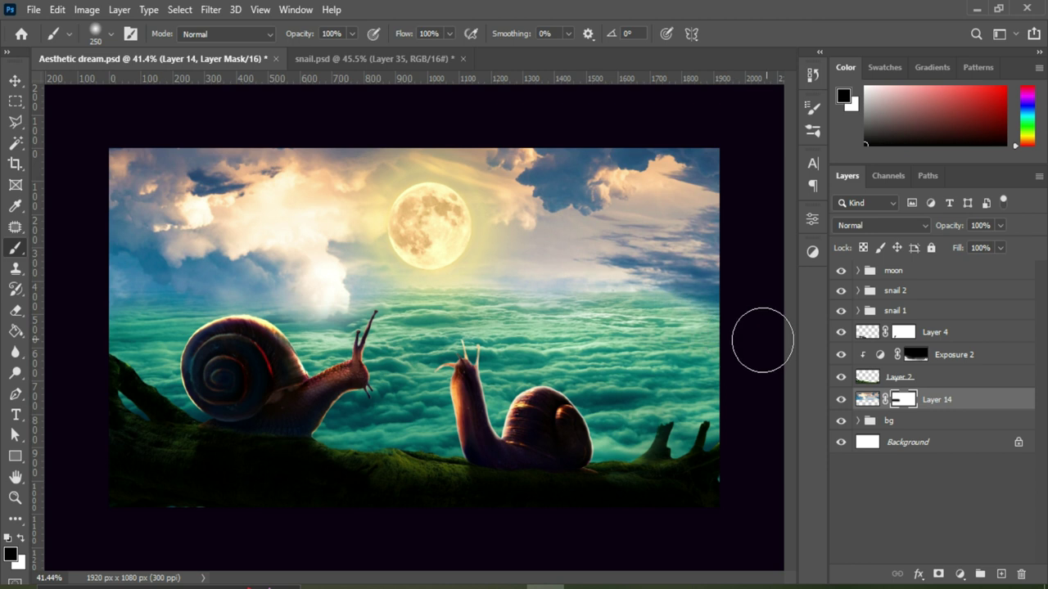
Fade the white cloud left of the moon at 31% brush opacity, then add a Color Lookup to the sky
left_click(352, 33)
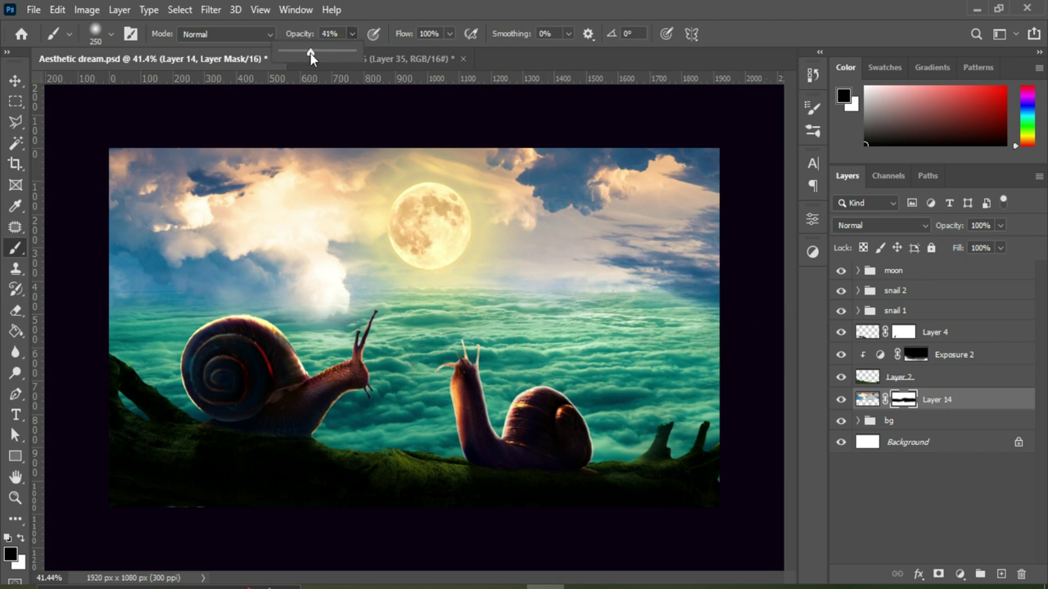
left_click(704, 282)
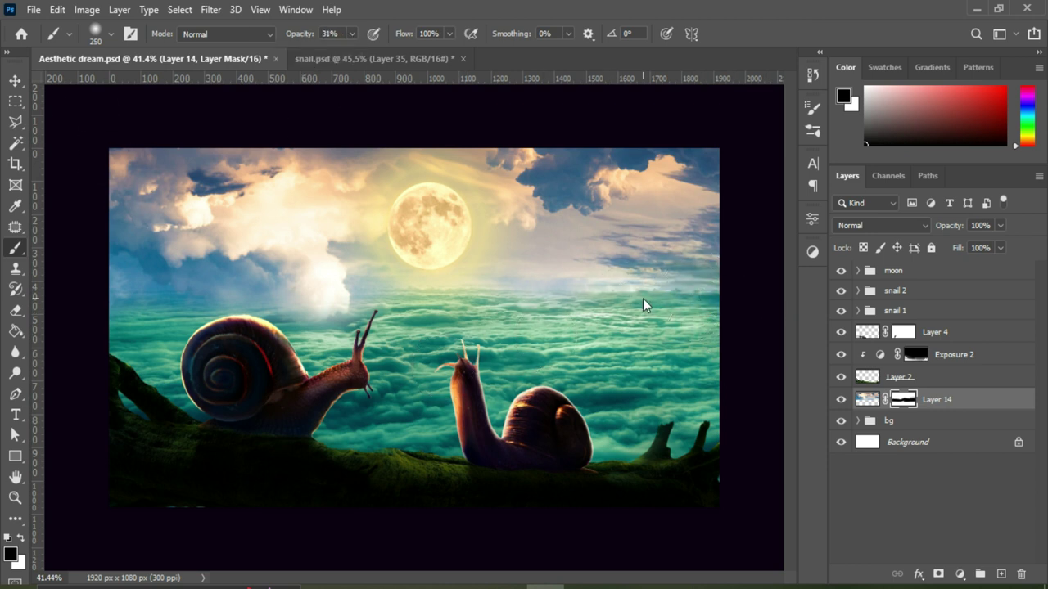
mouse_move(439, 280)
left_mouse_down()
mouse_move(334, 307)
mouse_move(122, 311)
mouse_move(206, 287)
mouse_move(136, 280)
left_mouse_up()
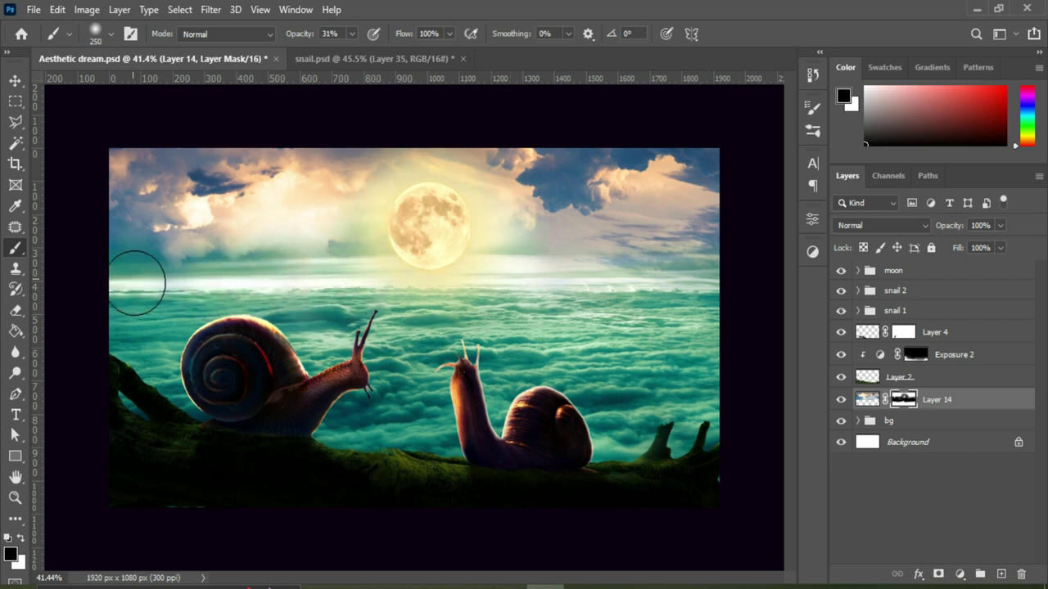
key("ctrl+2")
left_click(959, 574)
Apply a teal colour lookup to the sky and lower its opacity to 74%
left_click(762, 303)
left_click(999, 225)
left_click_drag(1005, 244, 982, 246)
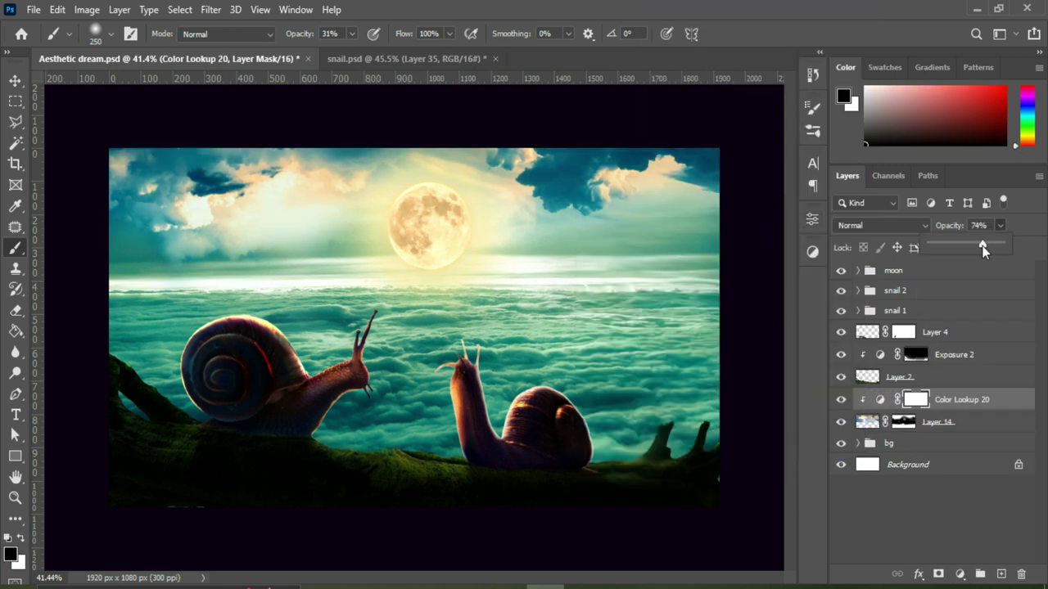
Add a Curves clipped to the sky, bending the Green curve and lifting the Blue curve
left_click(959, 574)
left_click(953, 380)
left_click(676, 287)
left_click(647, 301)
left_click_drag(725, 353, 727, 350)
left_click(676, 286)
left_click(646, 301)
left_click_drag(670, 411, 670, 416)
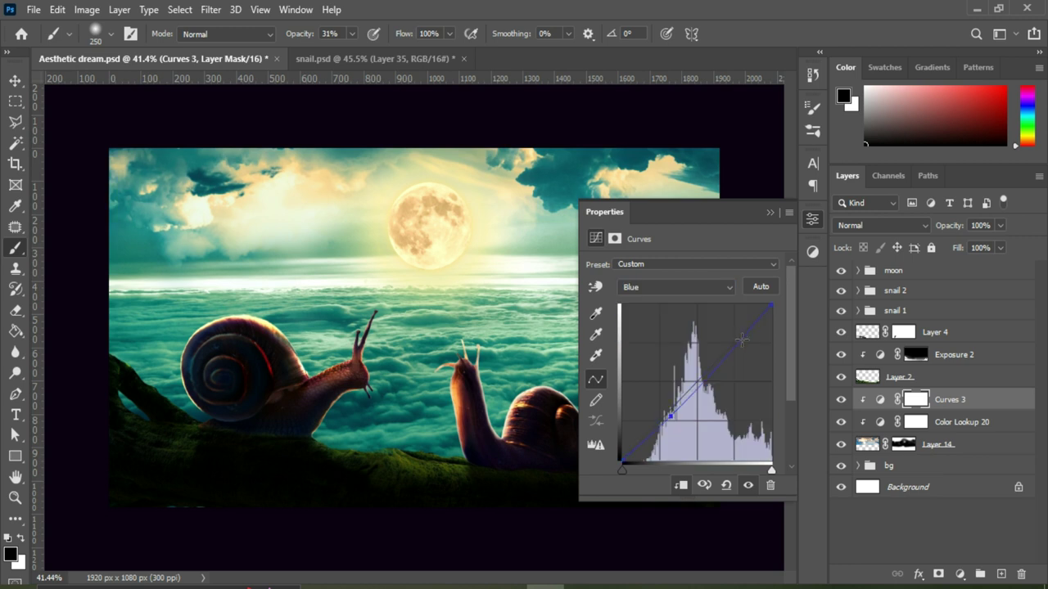
left_click(937, 445)
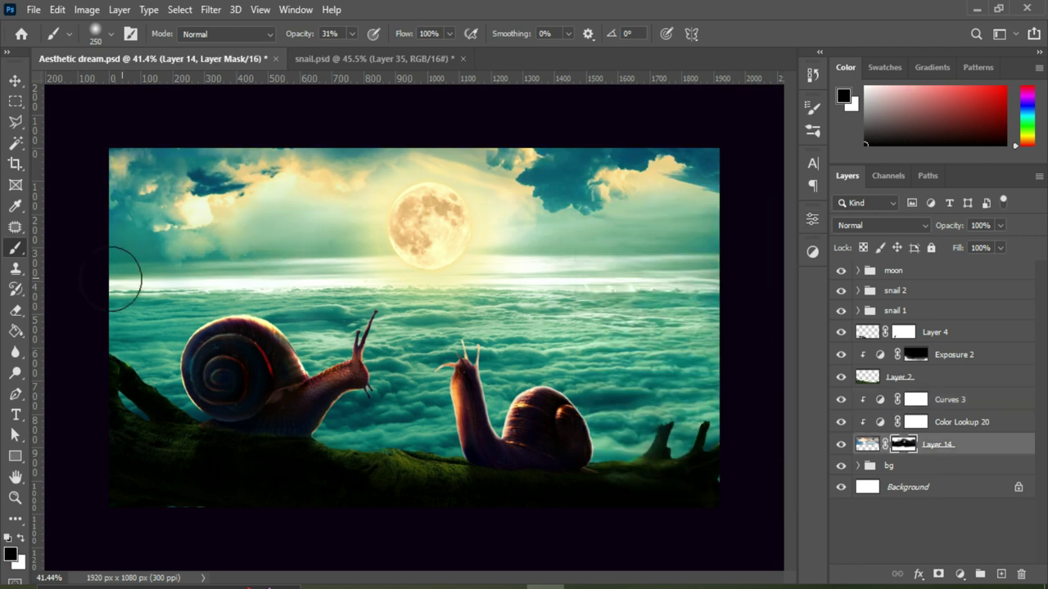
Add a darkening Curves above the bg group, masking it off the sky and horizon glow
left_click(888, 465)
key("v")
left_click(960, 574)
left_click(954, 373)
left_click_drag(673, 404, 703, 415)
left_click(769, 214)
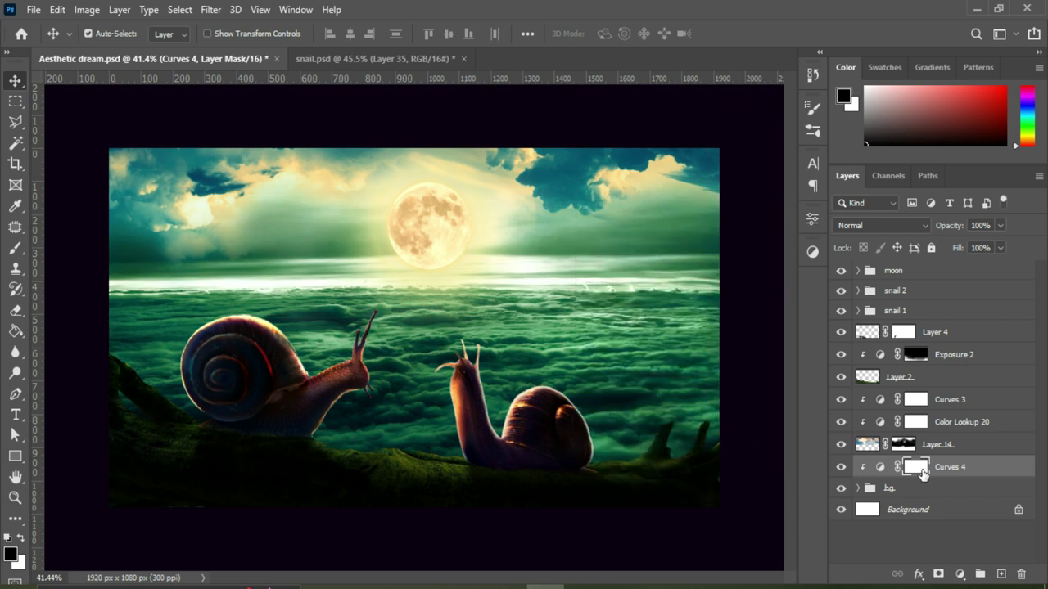
key("b")
mouse_move(721, 246)
left_mouse_down()
mouse_move(323, 214)
mouse_move(150, 245)
left_mouse_up()
key("0")
left_click_drag(245, 229, 598, 221)
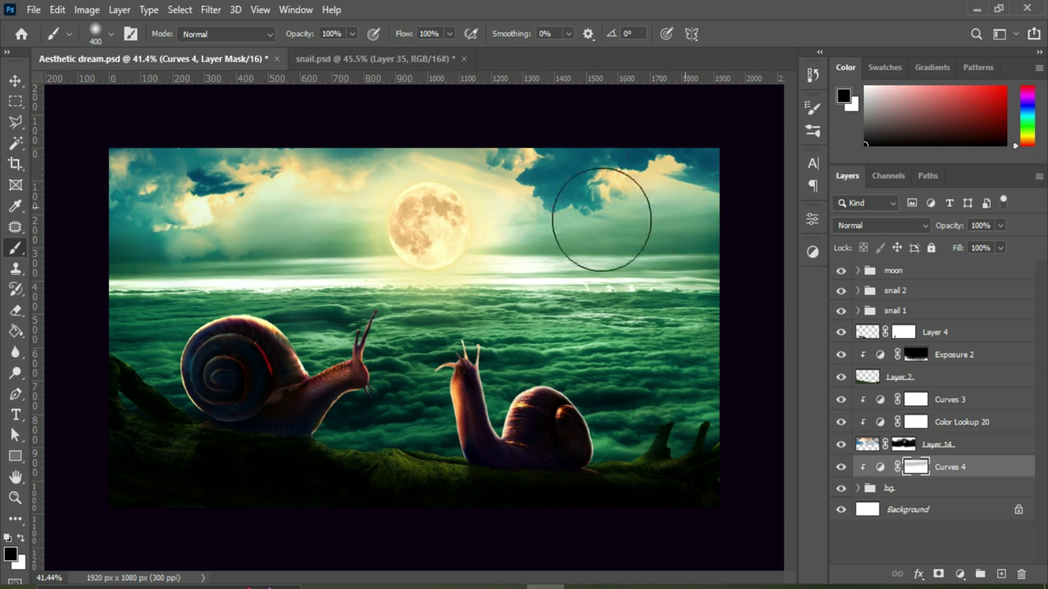
Refine the Curves mask with a softer brush, 29% then 16% opacity, size 125–175
key("2")
key("9")
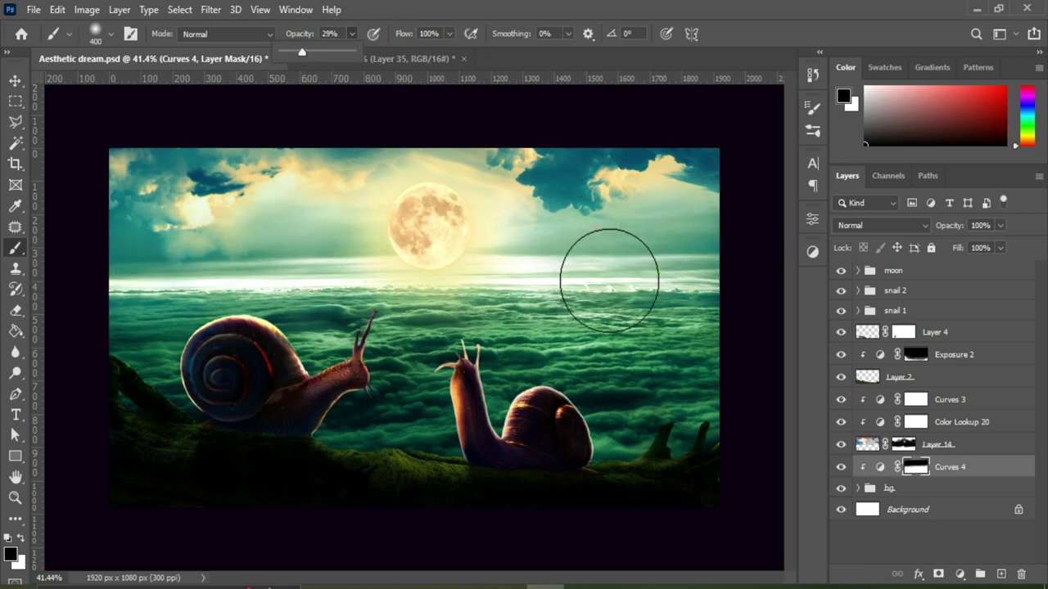
key("bracketleft")
key("bracketleft")
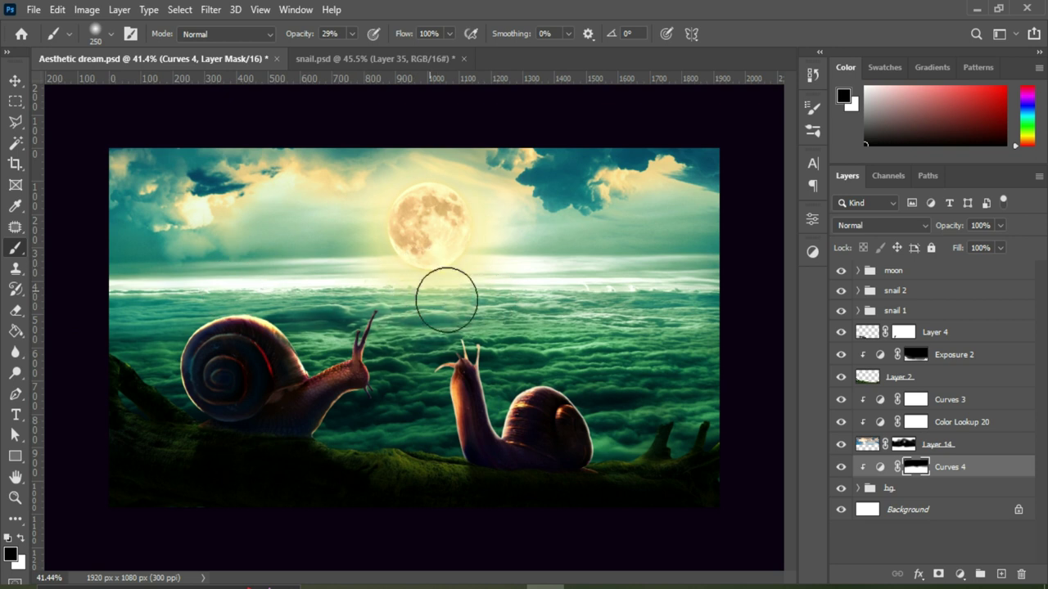
key("bracketleft")
key("bracketleft")
key("bracketleft")
key("1")
key("6")
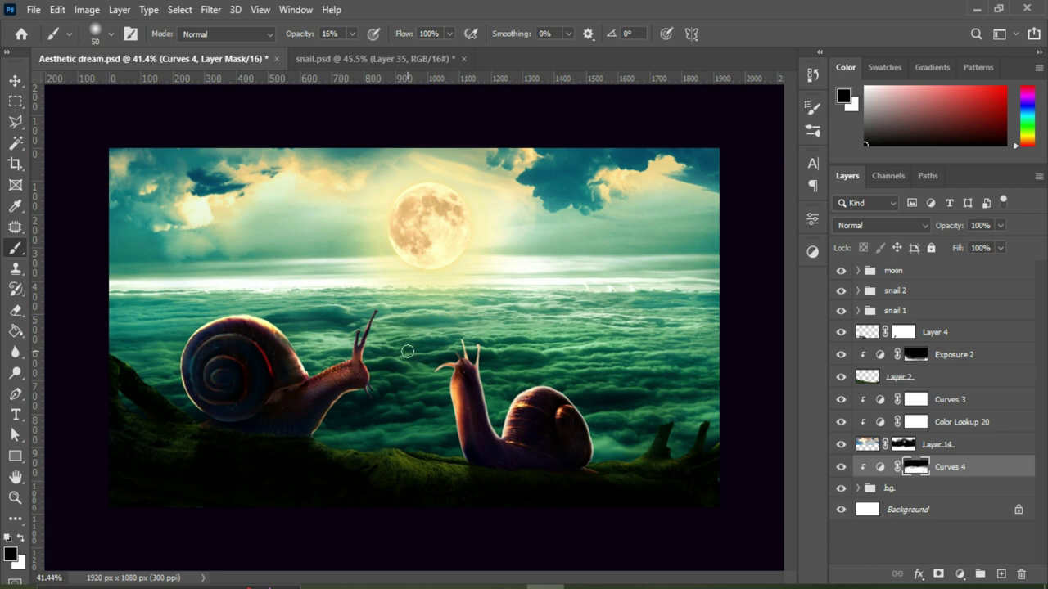
key("bracketright")
key("bracketright")
key("bracketright")
Add a clipped EdgyAmber Color Lookup with an inverted mask, painted in with white at 8%
left_click(960, 574)
left_click(971, 489)
left_click(720, 268)
left_click(709, 267)
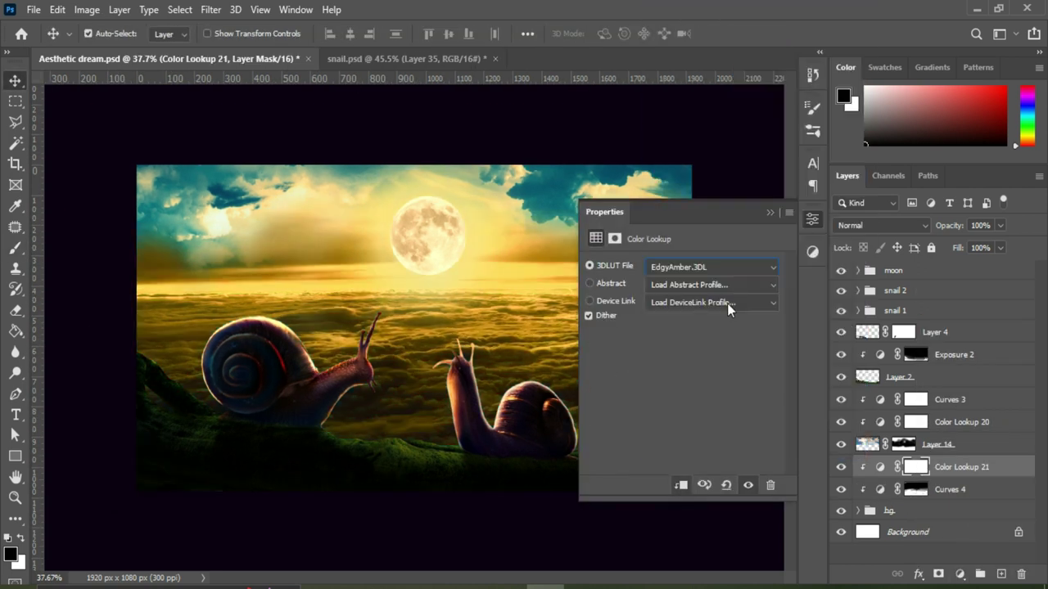
key("ctrl+i")
key("x")
key("8")
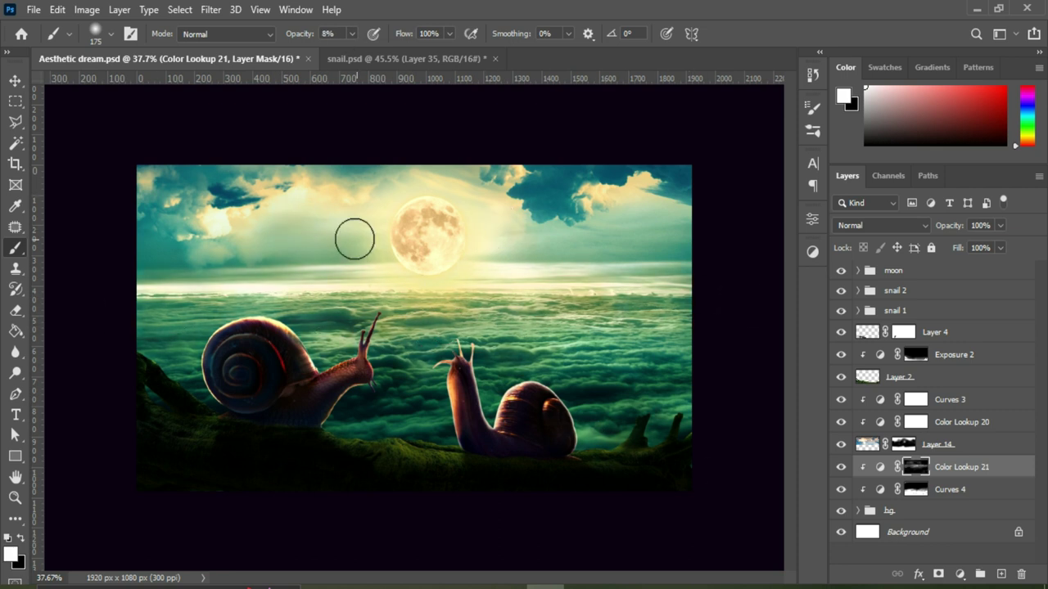
key("v")
Add a clipped Levels with the white input set to 234 to brighten highlights
left_click(959, 574)
left_click(966, 351)
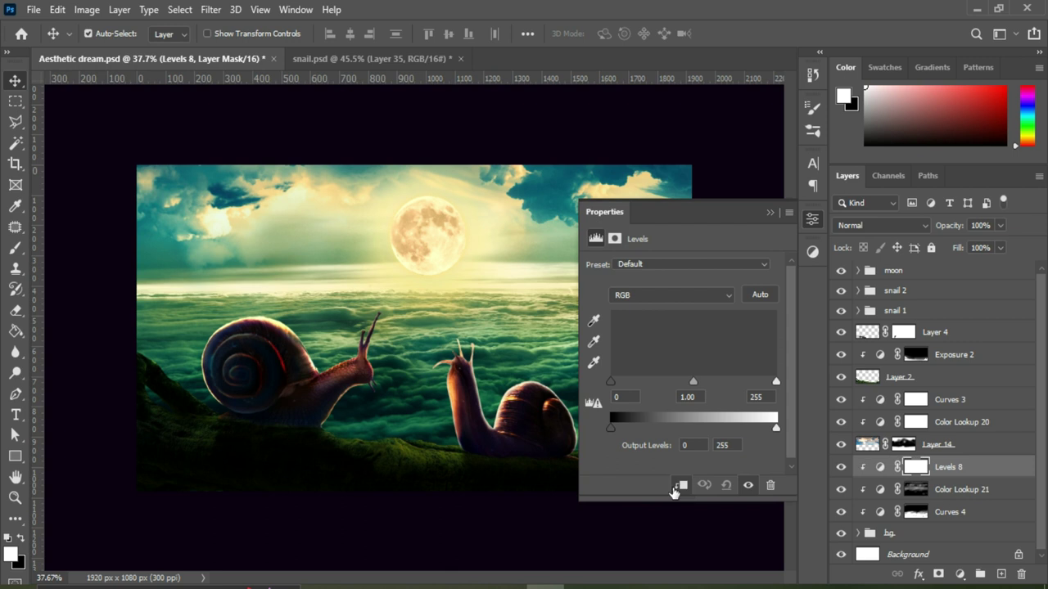
left_click_drag(776, 382, 762, 382)
Add another EdgyAmber Color Lookup above Exposure 2 and invert its mask to hide it
left_click(954, 354)
left_click(959, 574)
left_click(949, 486)
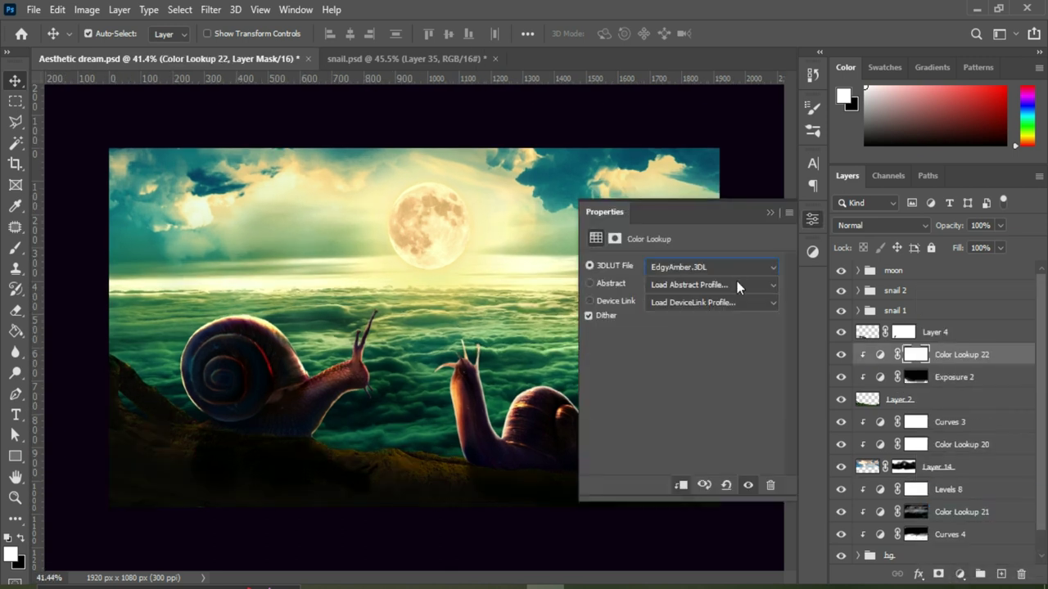
left_click(767, 213)
key("ctrl+i")
key("b")
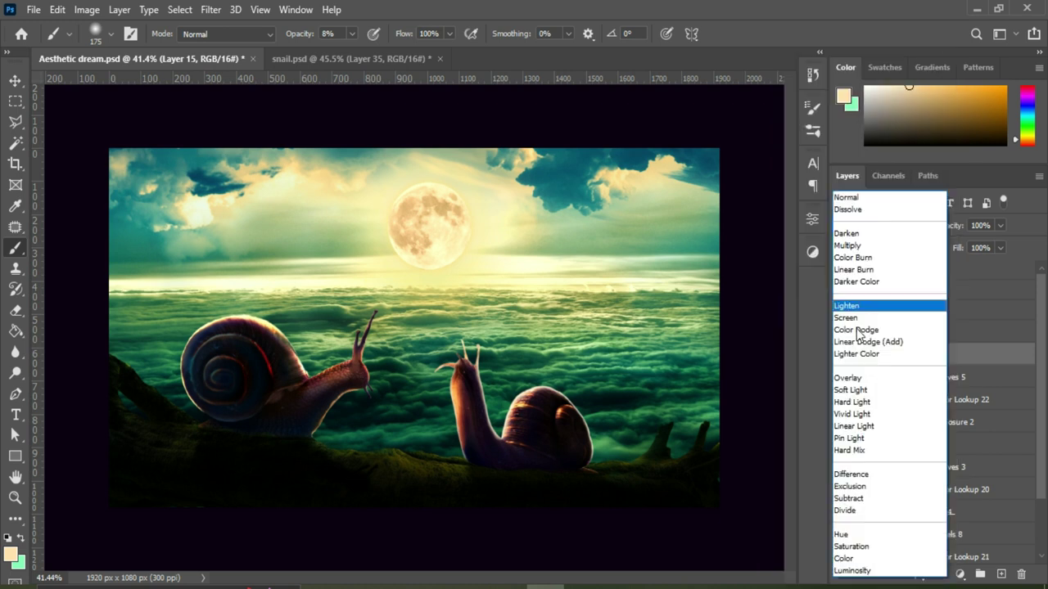
On a paint layer clipped to the snail, trace a line along the right shell's spiral
left_click(889, 415)
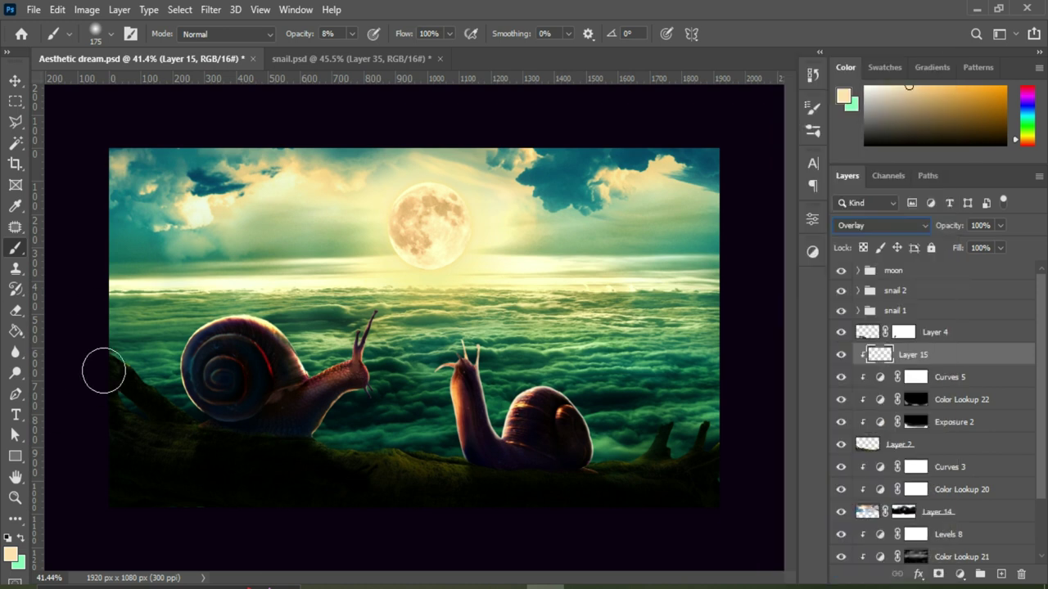
key("bracketleft")
key("bracketleft")
key("bracketleft")
key("bracketleft")
key("bracketleft")
key("bracketleft")
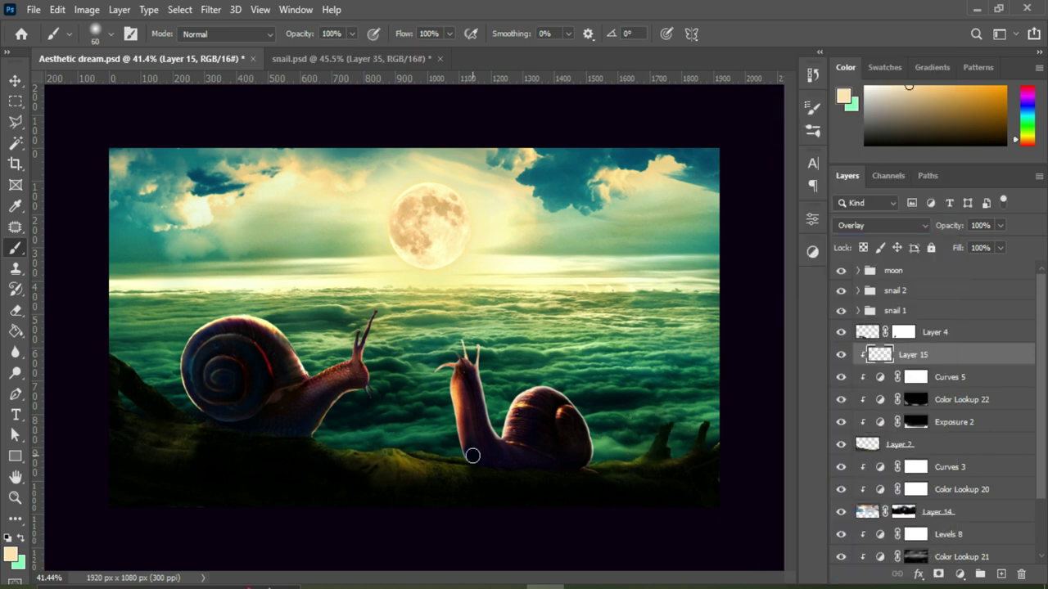
key("5")
key("5")
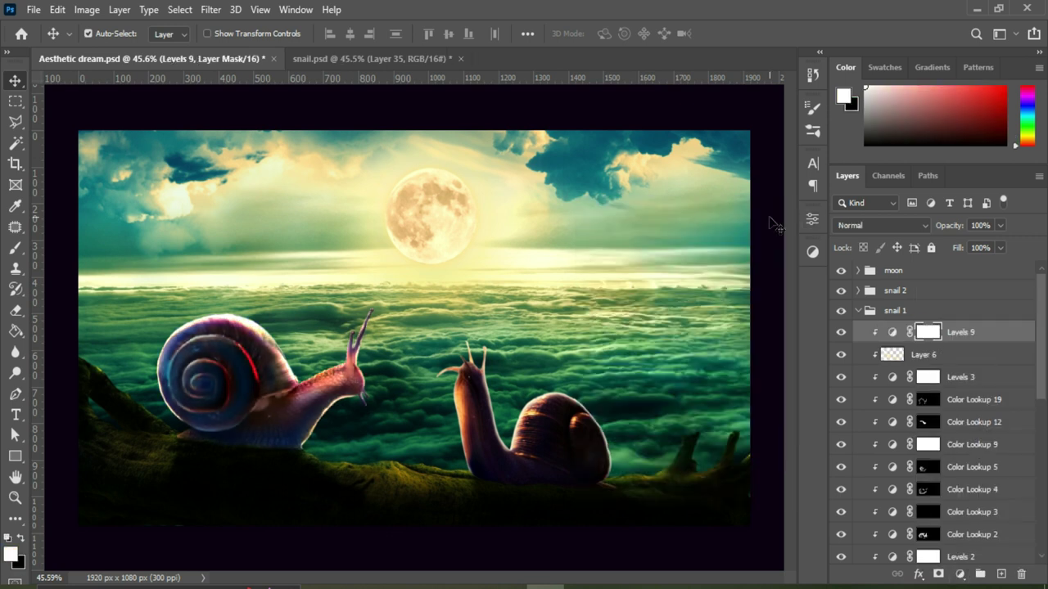
key("b")
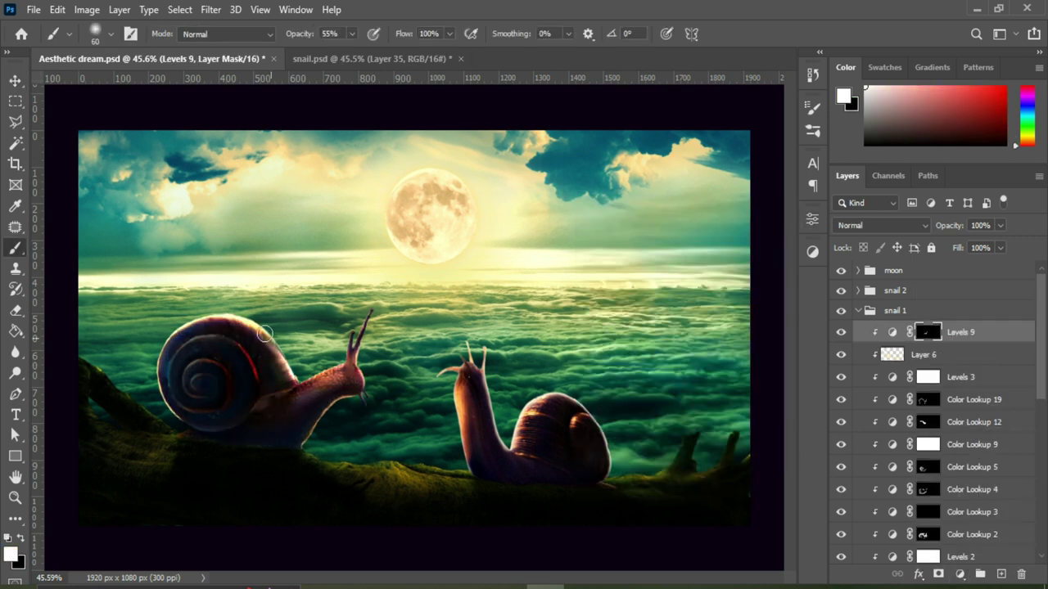
key("v")
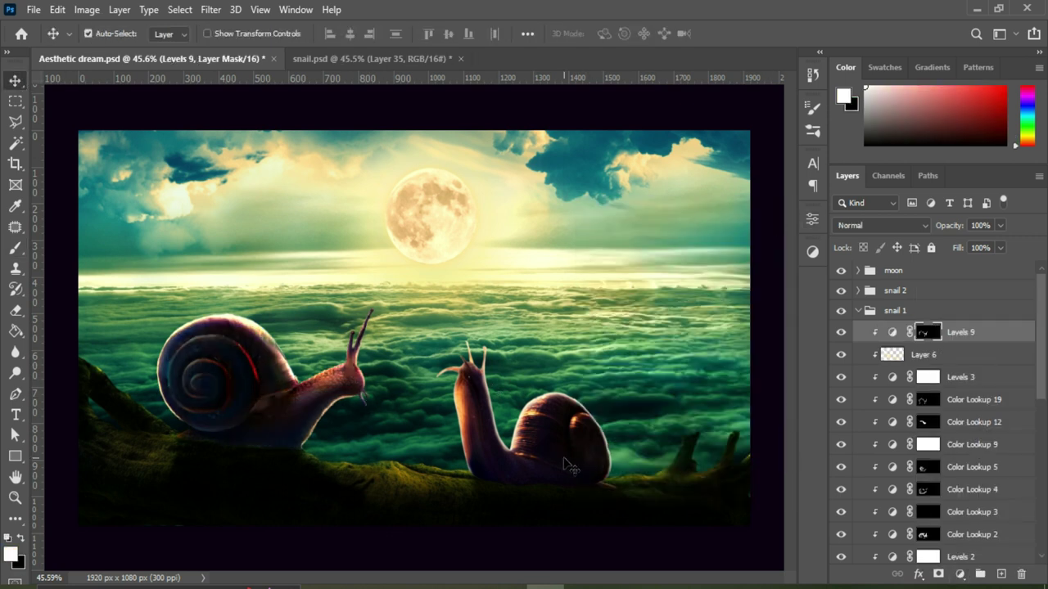
right_click(941, 312)
left_click(947, 305)
key("b")
left_click_drag(352, 34, 377, 61)
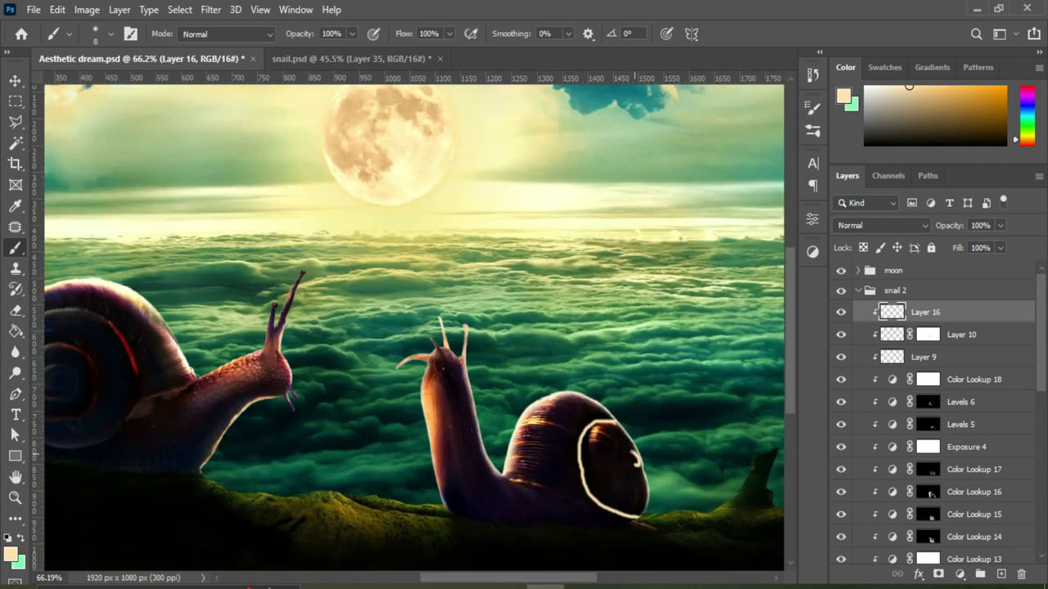
Set the spiral line layer to Vivid Light and mask it with a 25%, size-40 black brush
left_click(882, 225)
left_click(875, 433)
left_click(937, 574)
key("2")
key("5")
key("x")
key("bracketleft")
key("bracketleft")
key("bracketleft")
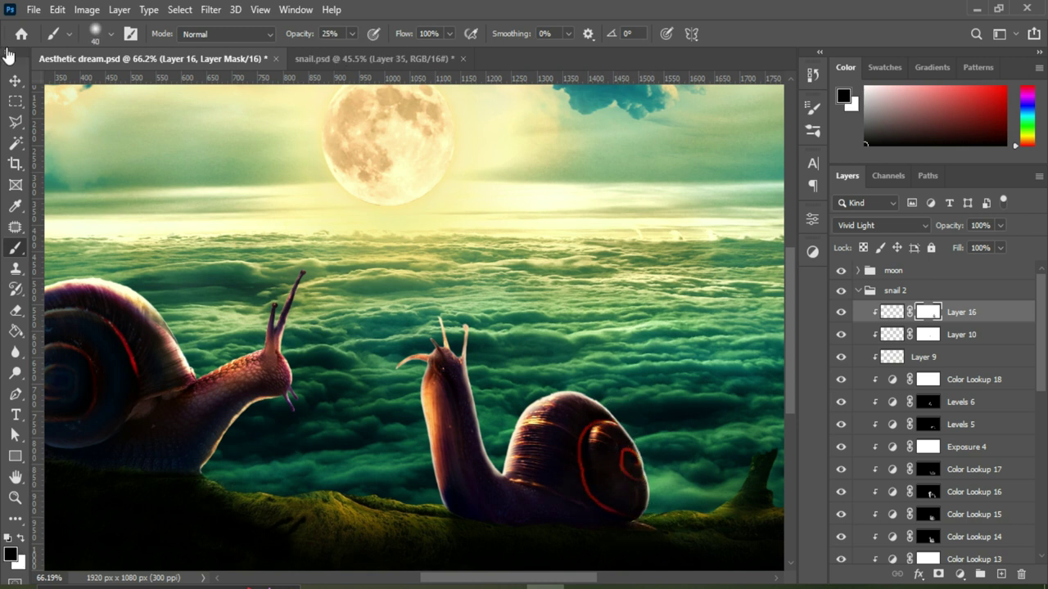
Add a clipped, masked Levels to darken the shell around the red spiral
left_click(960, 574)
left_click_drag(655, 375, 671, 396)
key("ctrl+i")
key("x")
left_click_drag(575, 461, 545, 498)
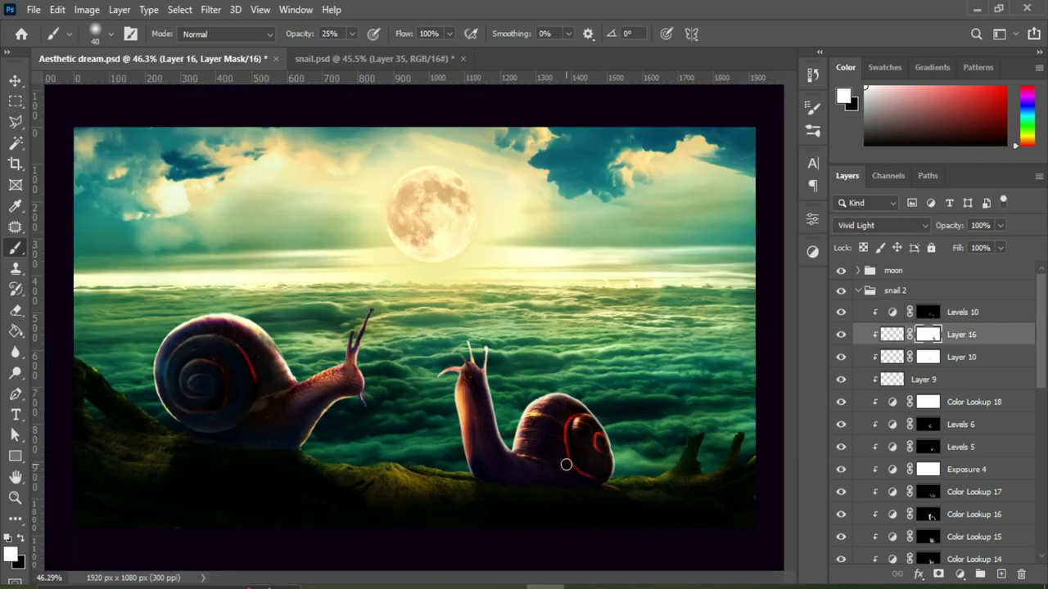
key("x")
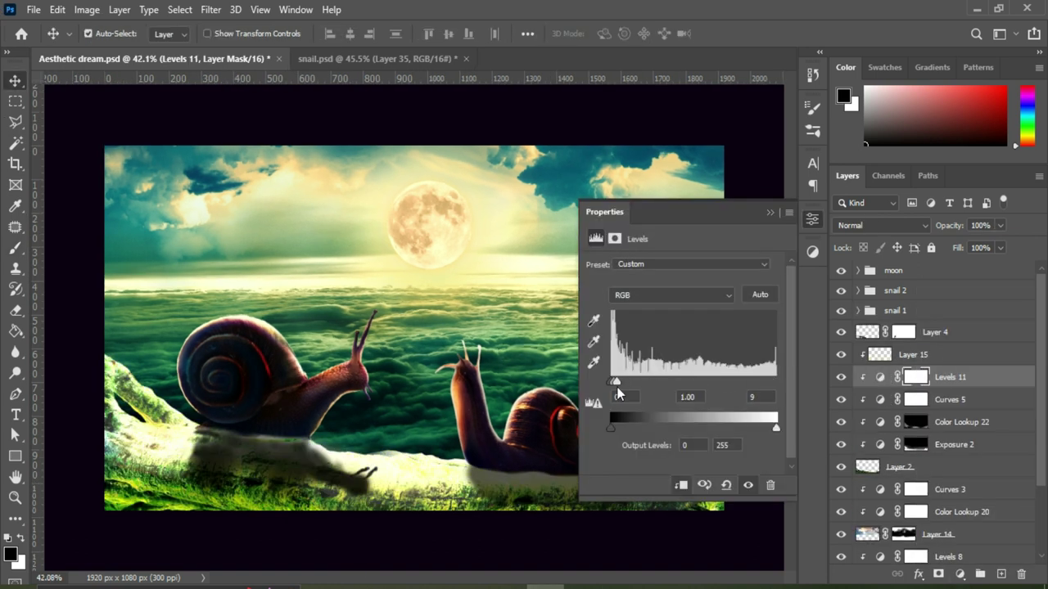
Paint a hidden brightening adjustment back in with white along the grass of the mossy branch
left_click(768, 213)
key("ctrl+i")
key("b")
key("x")
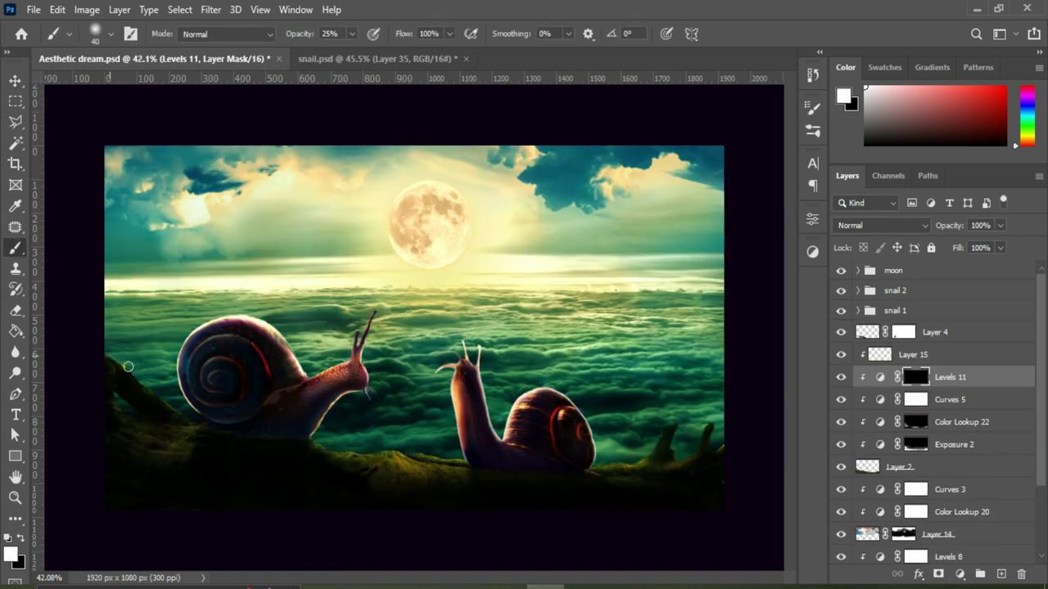
left_click_drag(341, 450, 625, 461)
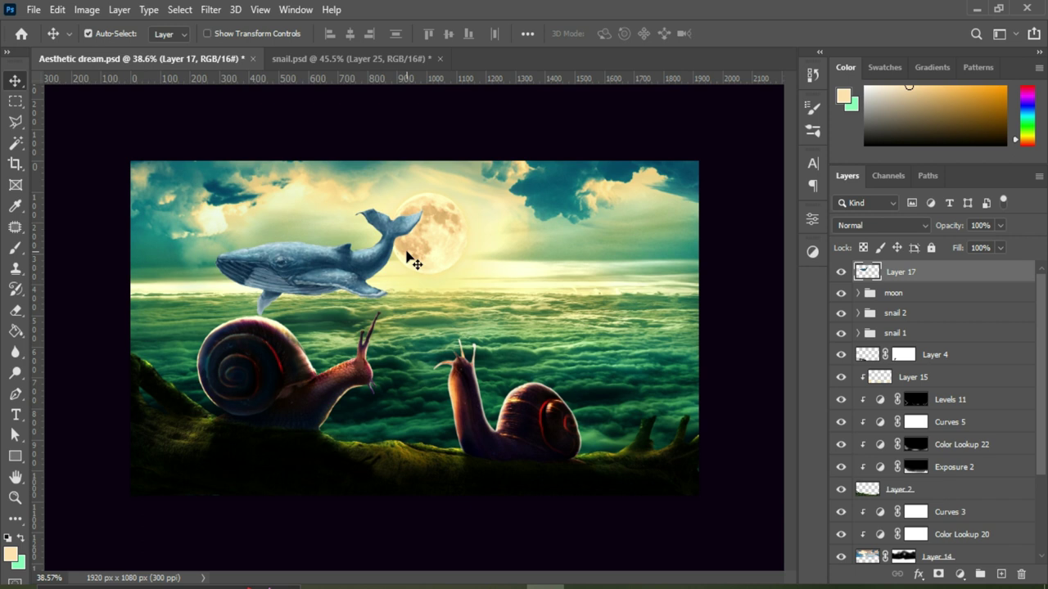
Move the whale to the right of the moon and add a Levels darkening its midtones
mouse_move(278, 262)
left_mouse_down()
mouse_move(225, 260)
mouse_move(583, 274)
left_mouse_up()
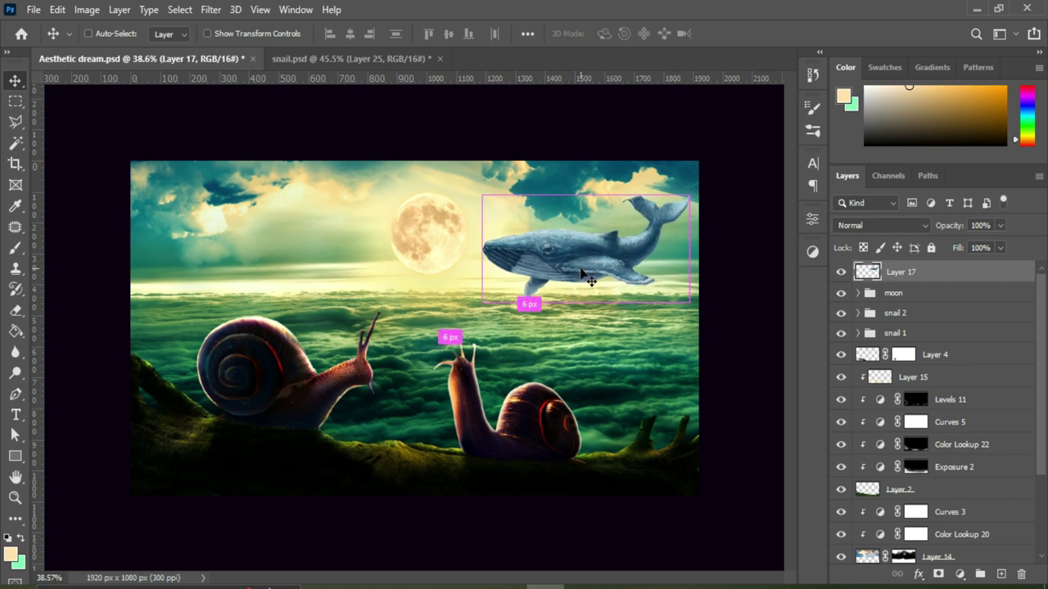
left_click_drag(583, 276, 576, 260)
left_click(960, 574)
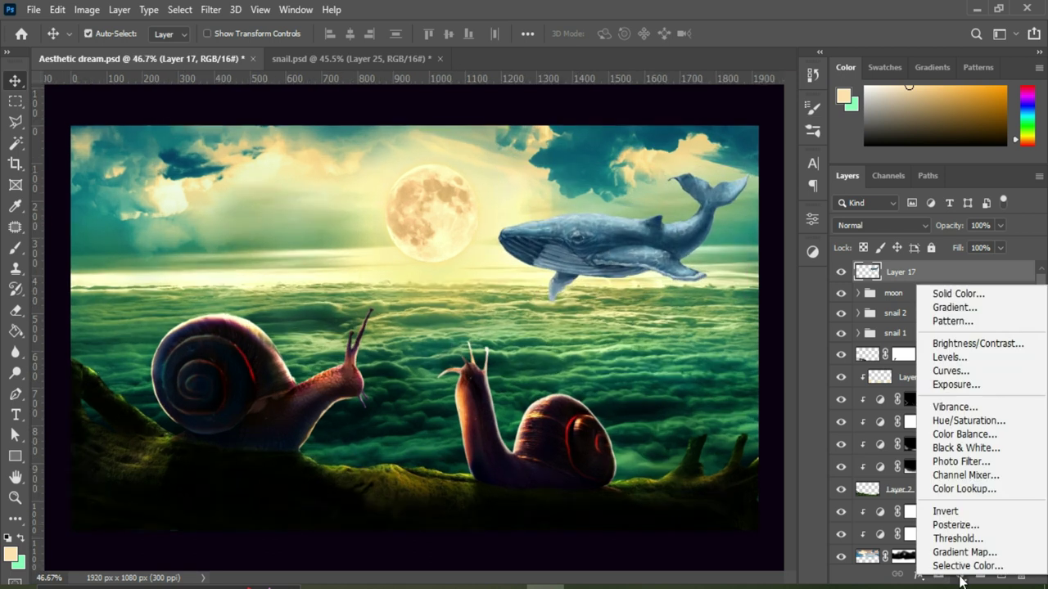
left_click(949, 357)
scroll(410, 328, "up", 2)
left_click_drag(693, 384, 701, 384)
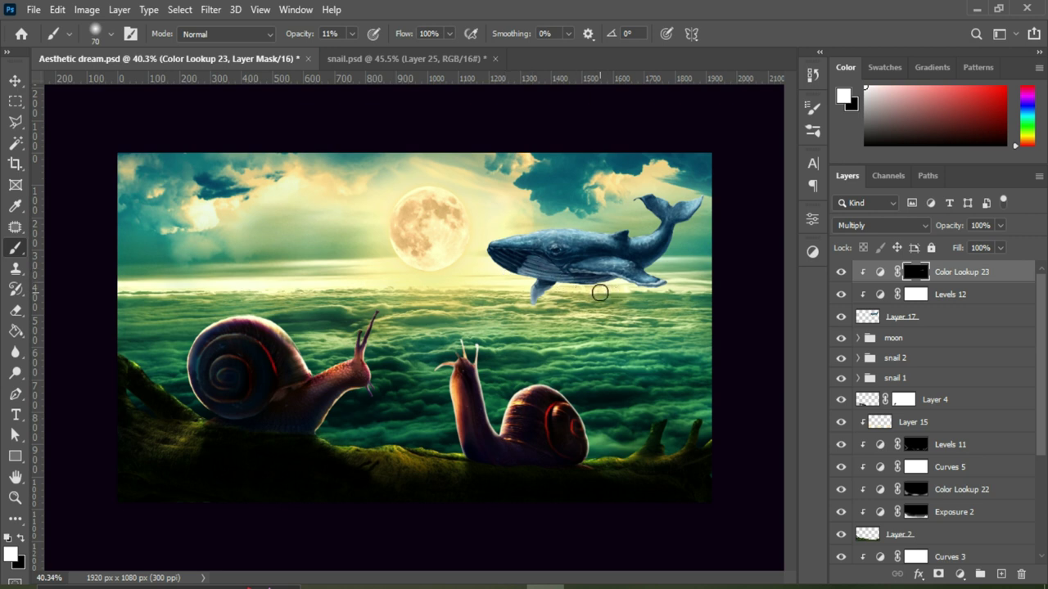
Brush the colour grade onto the whale, then set the brush to 30% and size 50
left_click(352, 34)
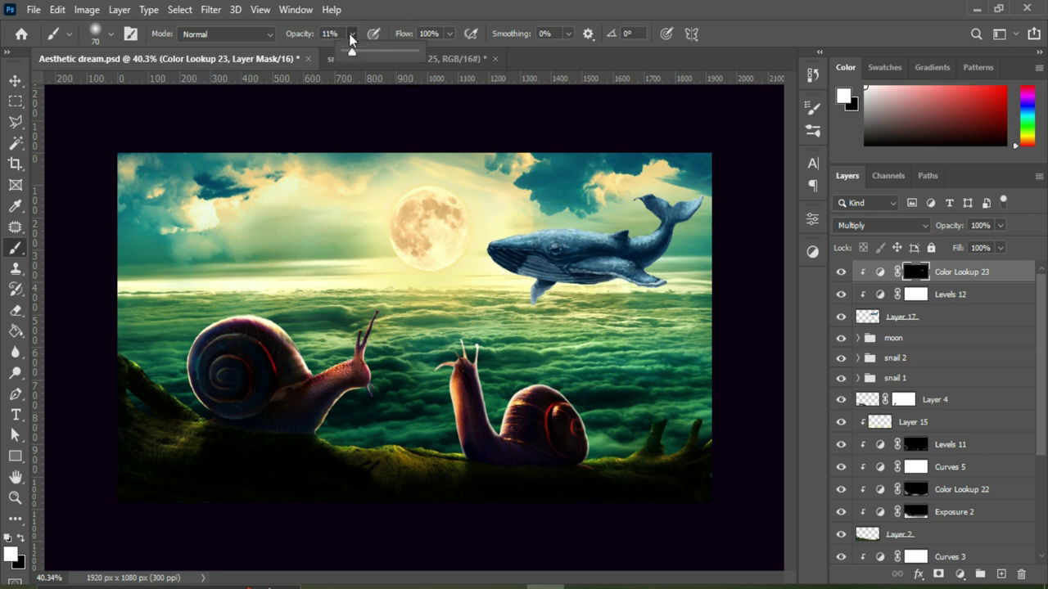
left_click_drag(500, 260, 607, 283)
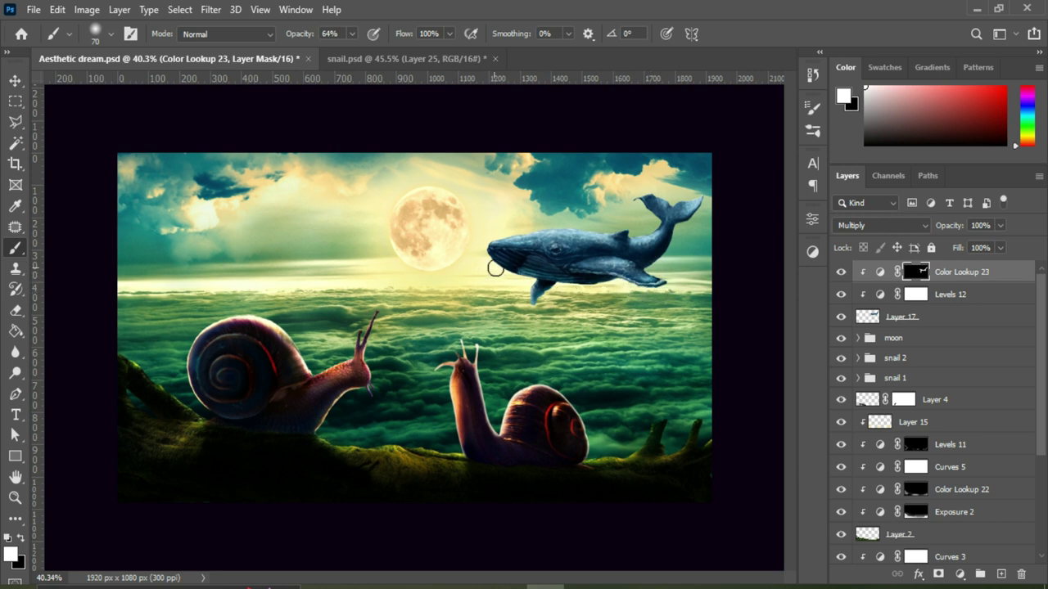
key("bracketleft")
key("bracketleft")
key("3")
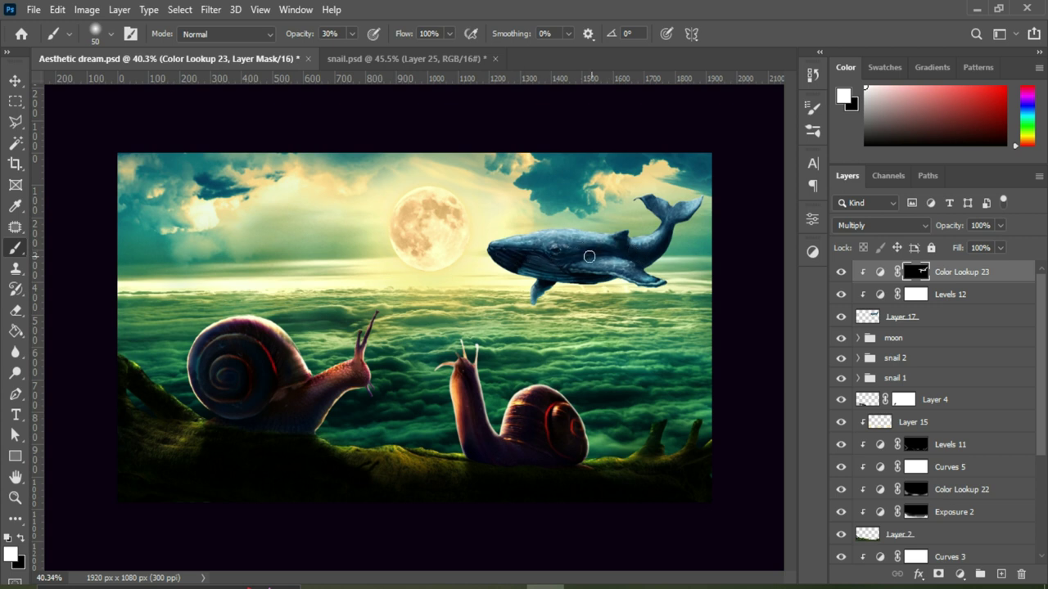
Add a Color Lookup with an inverted mask and paint its purple tint onto the whale
key("v")
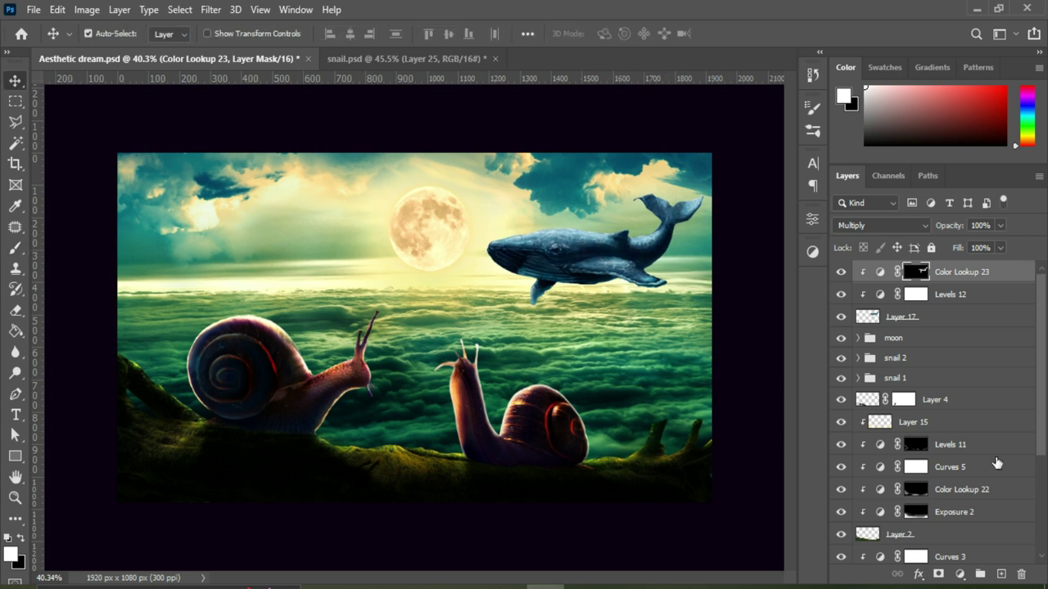
left_click(959, 574)
key("ctrl+i")
key("b")
mouse_move(542, 227)
left_mouse_down()
mouse_move(542, 194)
mouse_move(689, 197)
left_mouse_up()
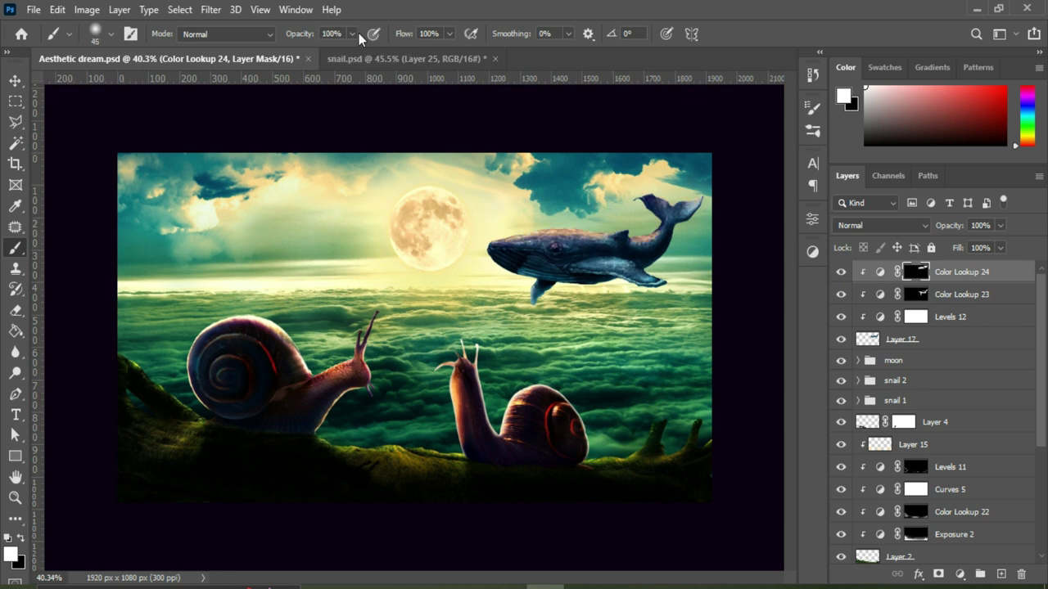
Add a golden Color Lookup on the whale with an inverted mask and a 27% brush
key("v")
left_click(960, 574)
left_click(965, 498)
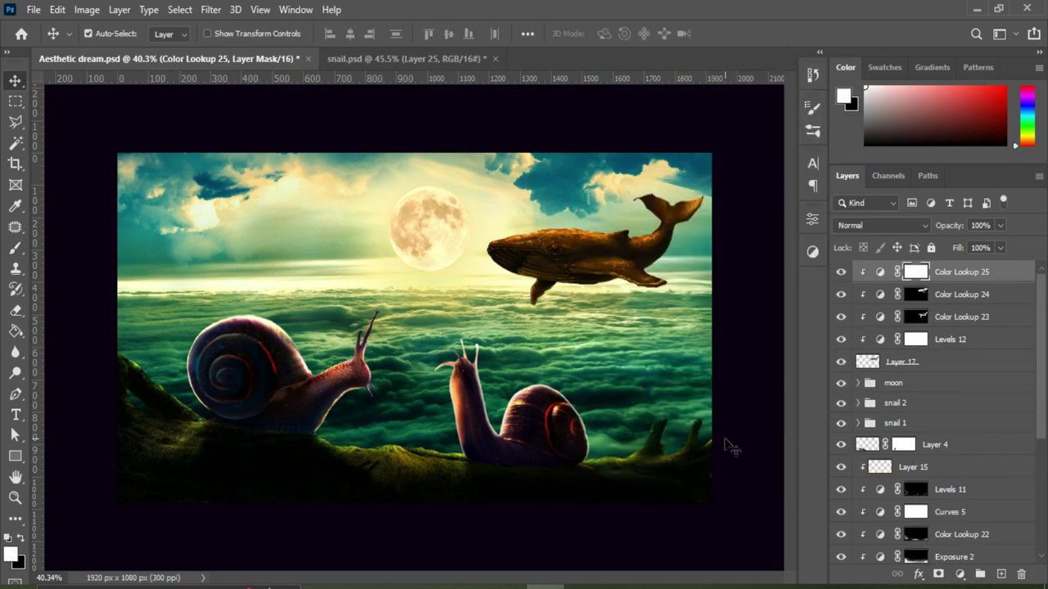
key("ctrl+i")
key("b")
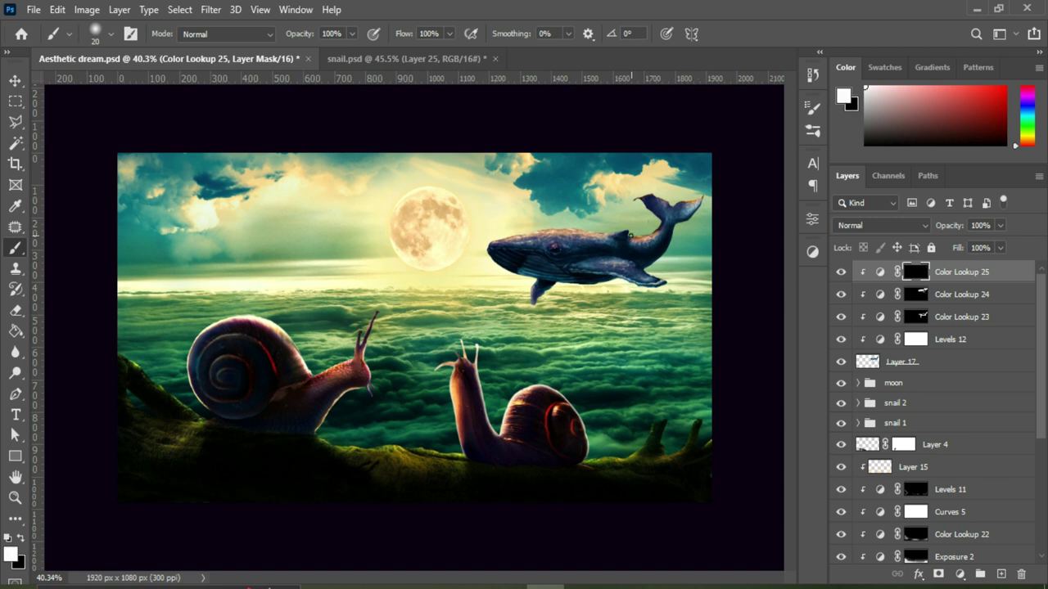
key("x")
key("2")
key("7")
key("bracketright")
key("bracketright")
Paint warm moonlit highlights along the whale's back with a full-opacity size-10 white brush
scroll(652, 218, "up", 3)
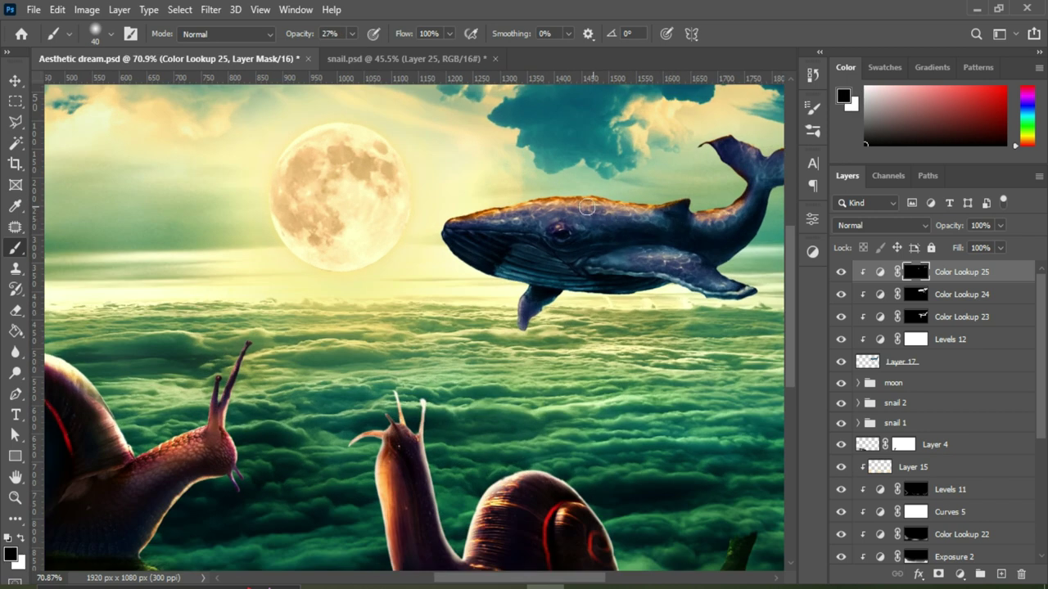
scroll(720, 224, "down", 5)
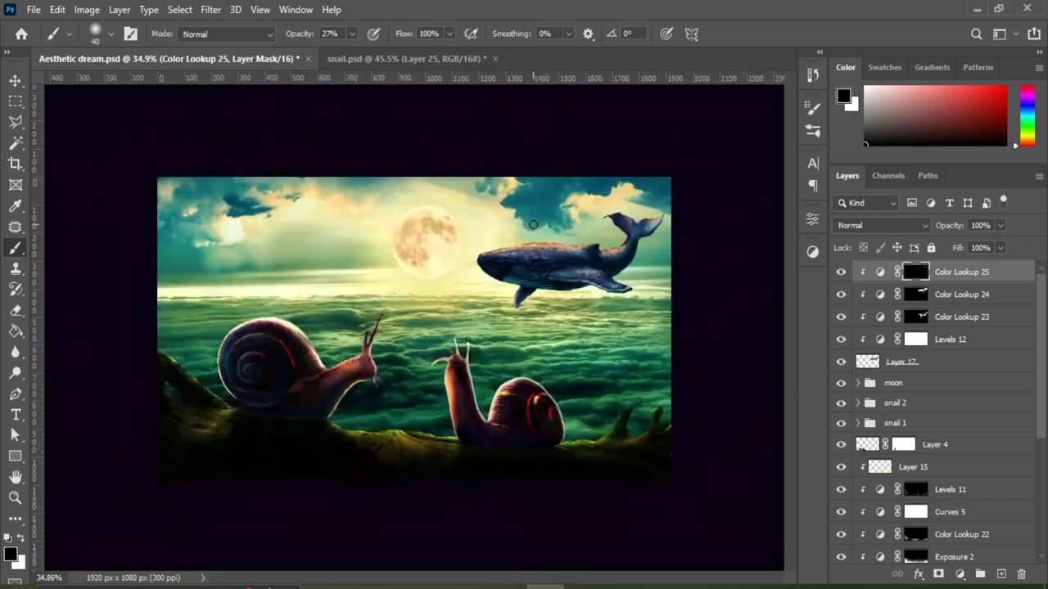
key("x")
scroll(534, 225, "up", 3)
key("0")
key("bracketleft")
key("bracketleft")
key("bracketleft")
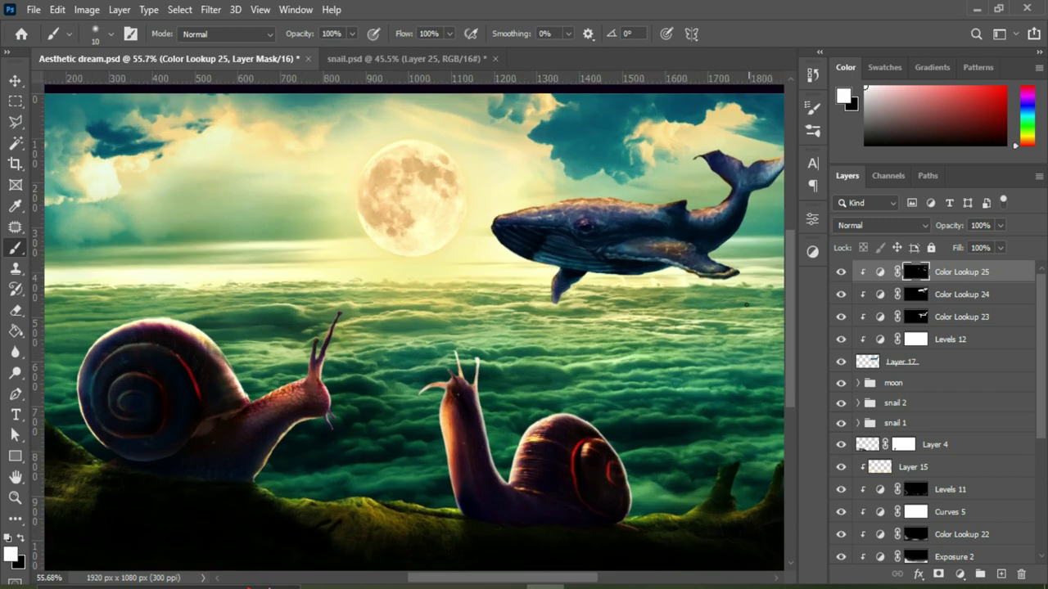
scroll(407, 327, "down", 2)
Add a Curves adjustment reshaping the whale's tonal curve
left_click(959, 575)
left_click(949, 371)
left_click_drag(720, 352, 744, 336)
Add another Color Lookup to the whale and set the brush opacity to 49%
left_click(960, 575)
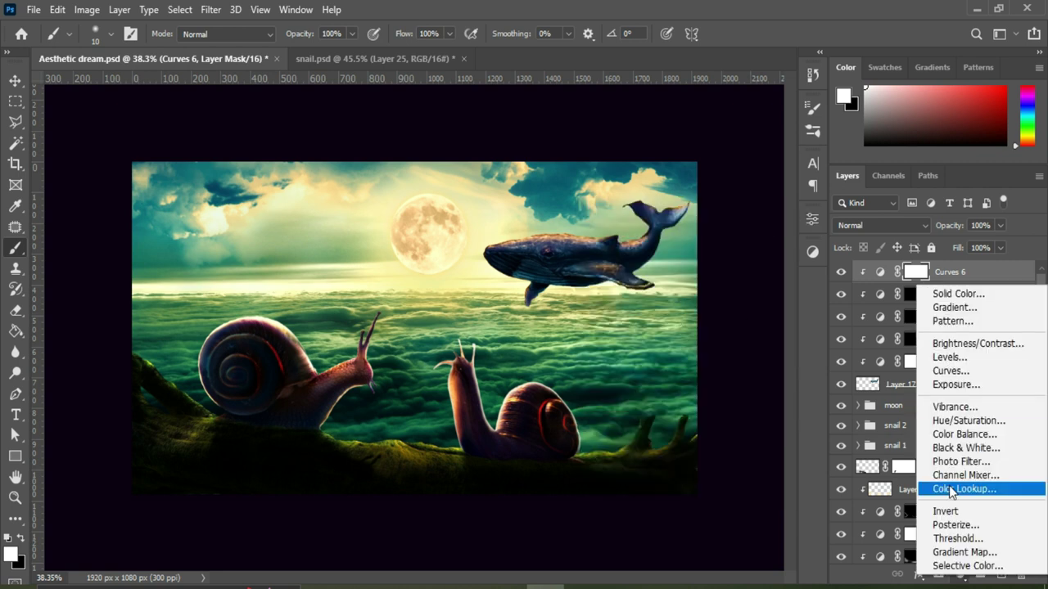
left_click(949, 489)
left_click(763, 214)
scroll(669, 276, "up", 2)
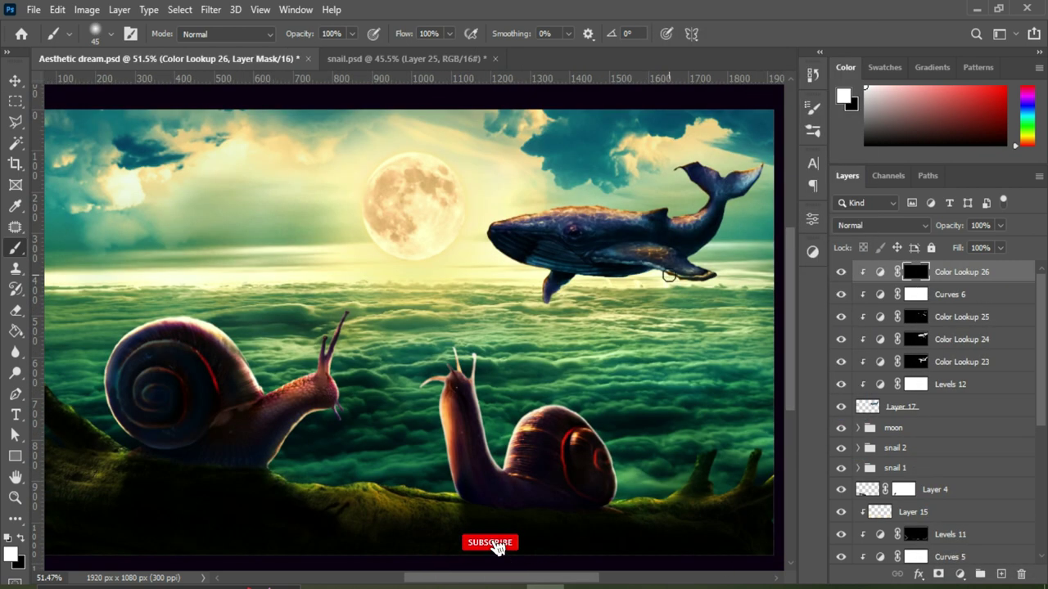
key("4")
key("9")
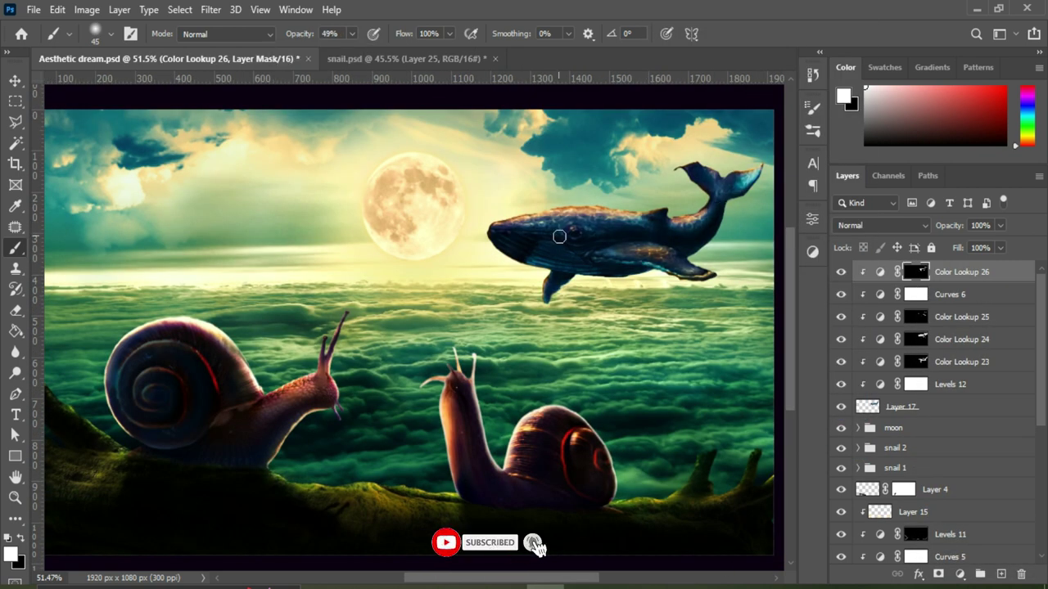
Add an Exposure adjustment raised to +0.72 to brighten the whale
key("v")
scroll(667, 270, "down", 2)
left_click(959, 575)
left_click(949, 389)
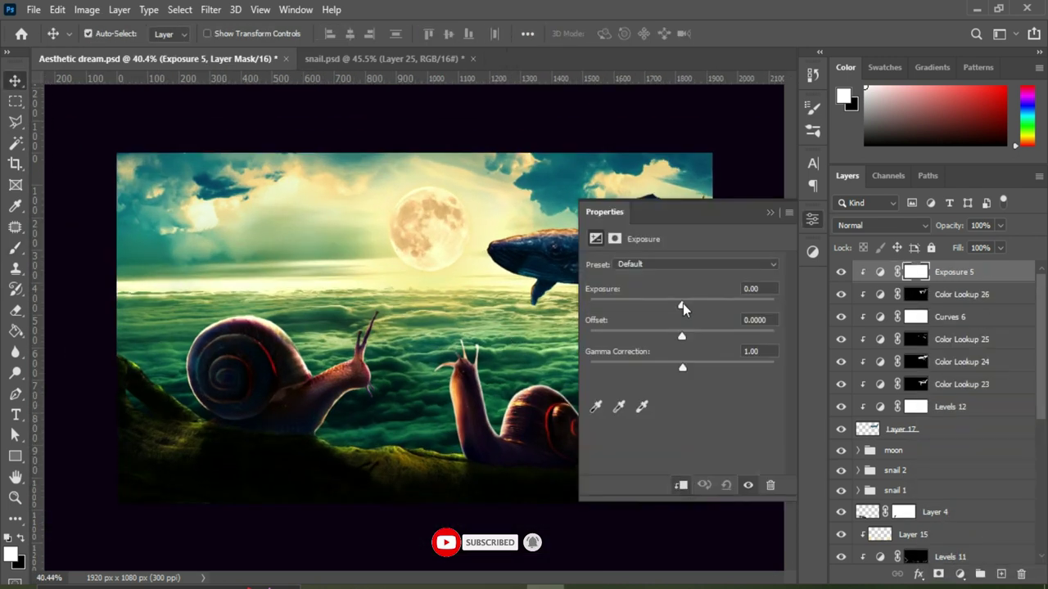
left_click_drag(683, 304, 692, 305)
left_click(770, 213)
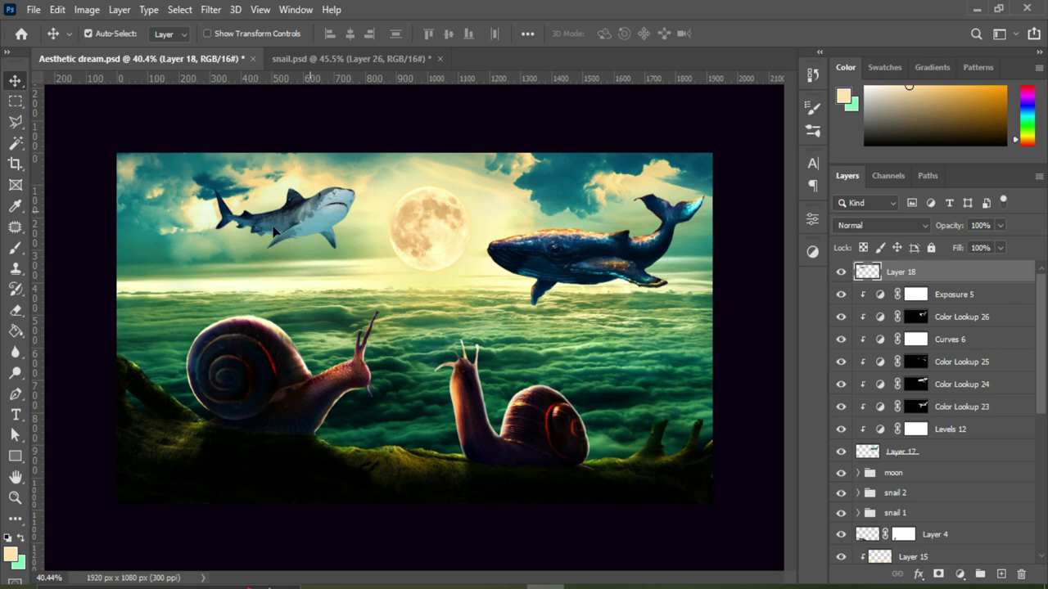
Move the shark left and down and shrink it to about 77%
left_click_drag(274, 233, 201, 261)
key("ctrl+t")
mouse_move(277, 279)
left_mouse_down()
mouse_move(256, 253)
mouse_move(205, 243)
left_mouse_up()
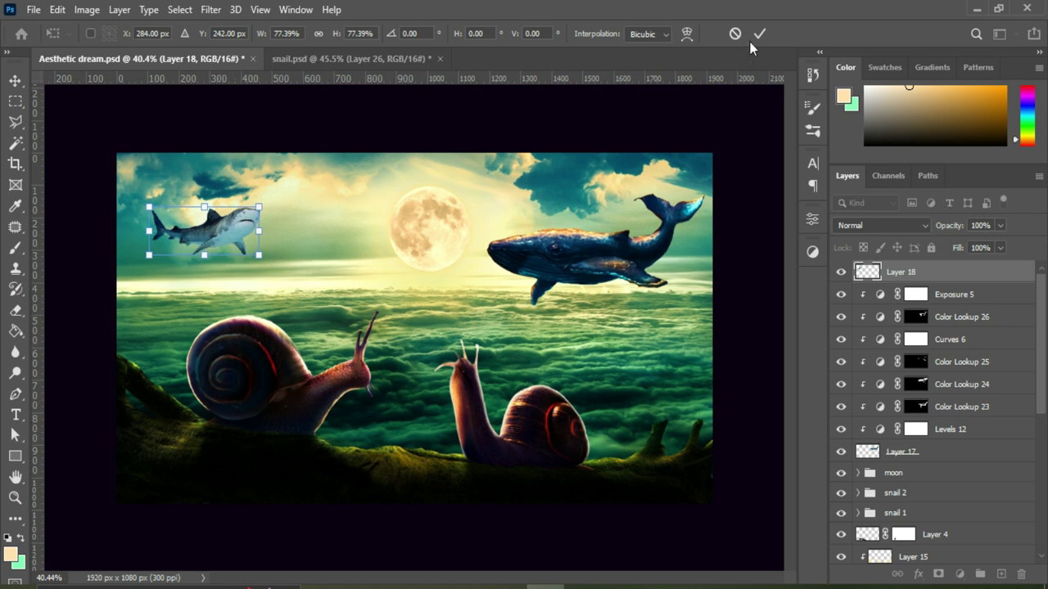
left_click(758, 34)
Give the shark a Levels adjustment and a TealOrangePlusContrast Color Lookup
left_click(960, 575)
left_click(949, 350)
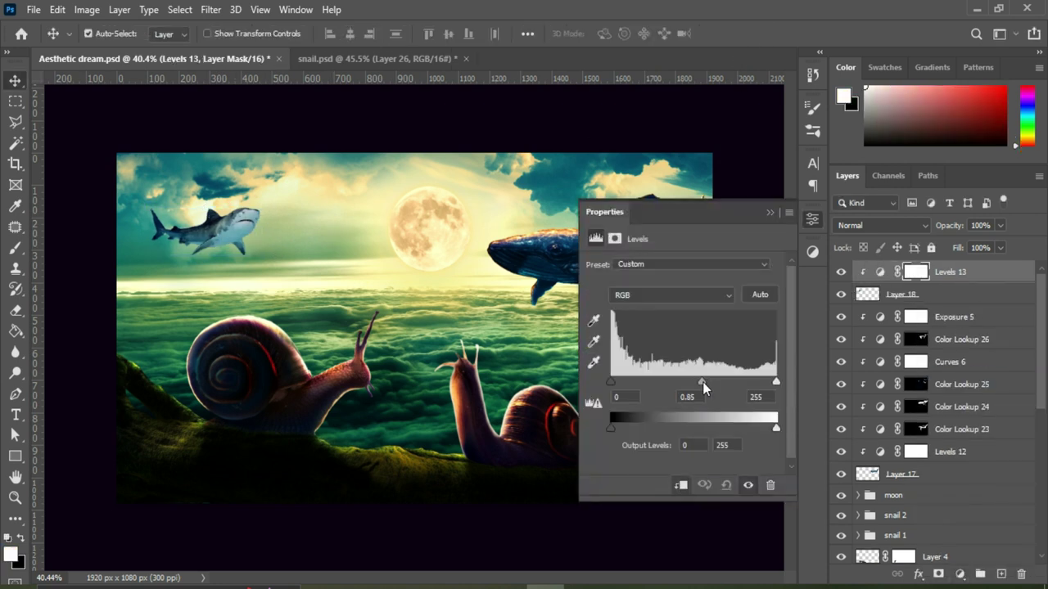
left_click(960, 574)
left_click(963, 483)
left_click(712, 266)
left_click(707, 440)
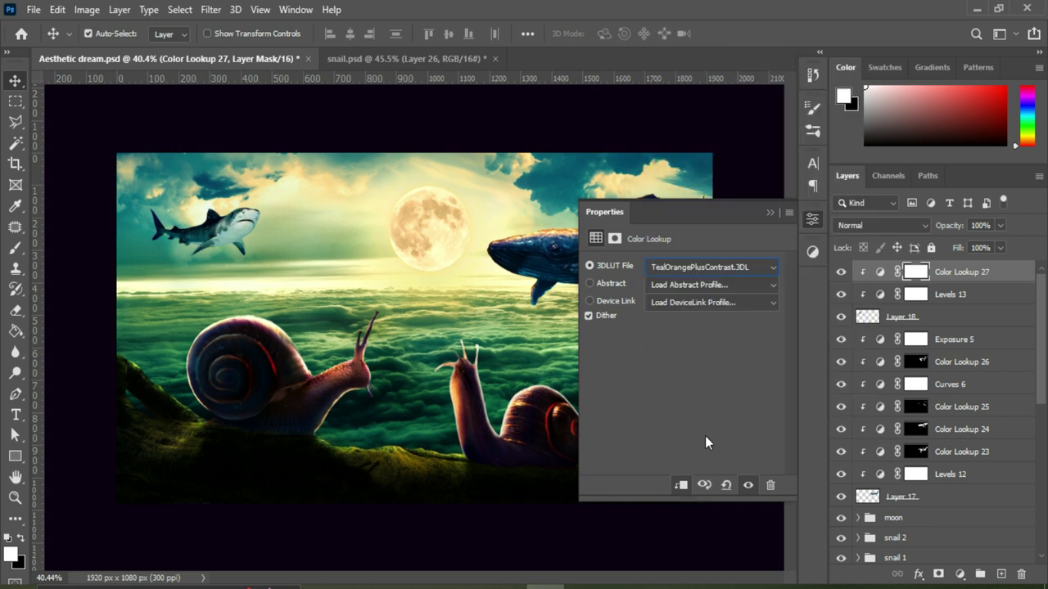
Add a second Color Lookup clipped to the shark, hidden by an inverted mask
left_click(960, 574)
left_click(963, 482)
left_click(681, 484)
key("ctrl+i")
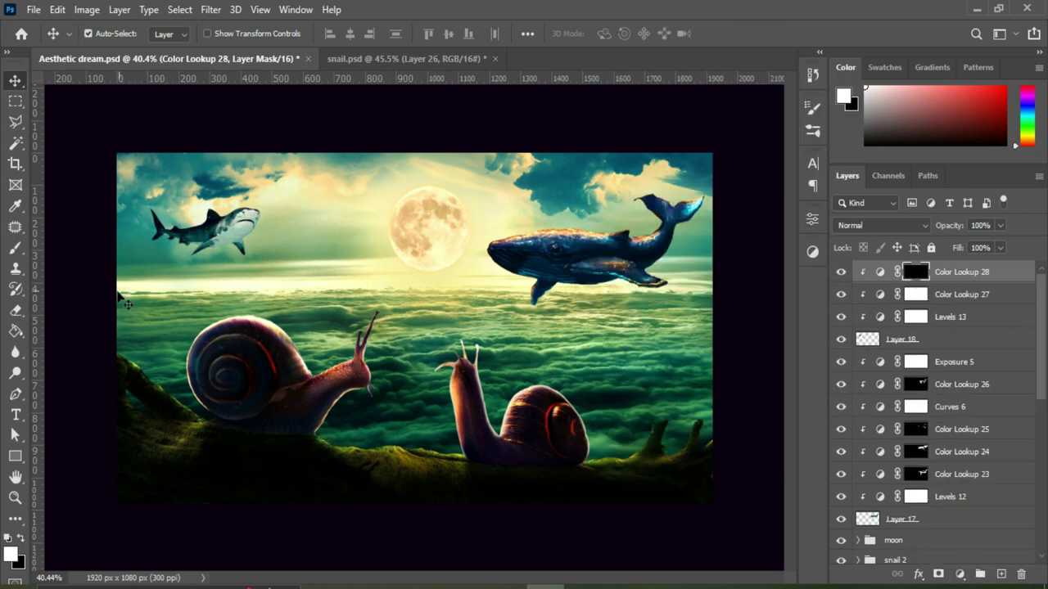
key("b")
Add a third Color Lookup with the DropBlues look and an inverted mask
left_click(960, 574)
left_click(963, 482)
left_click(712, 267)
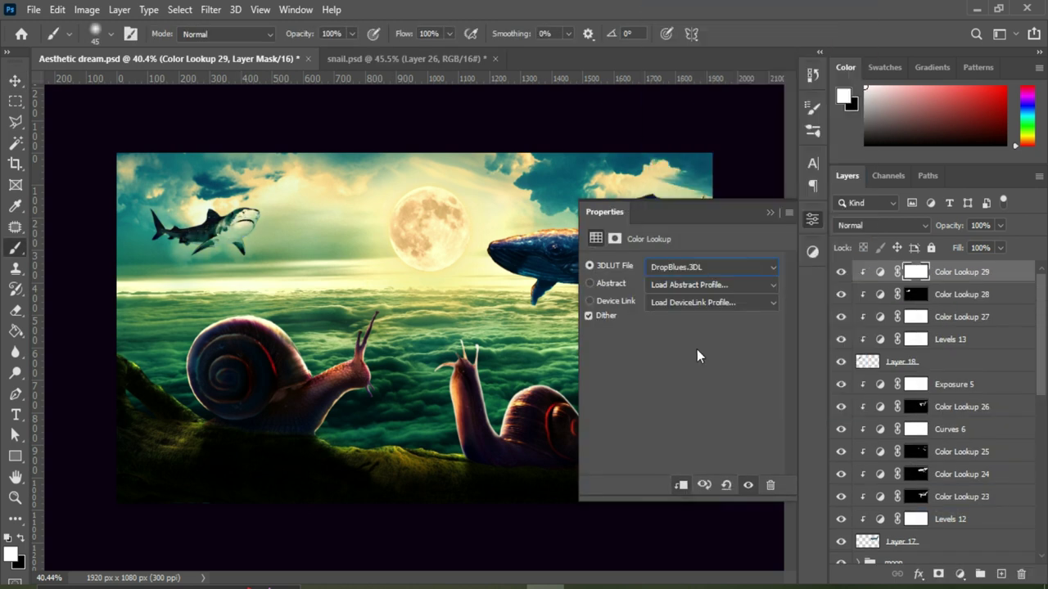
left_click(681, 484)
key("ctrl+i")
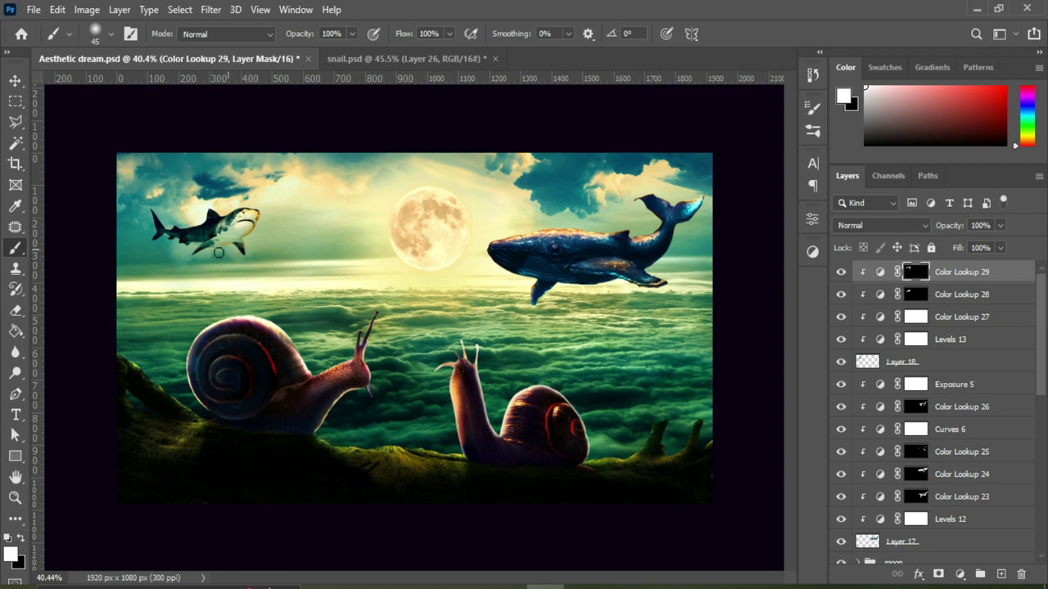
Set the brush to paint black at 72% opacity with size 35
key("bracketleft")
key("x")
key("7")
key("2")
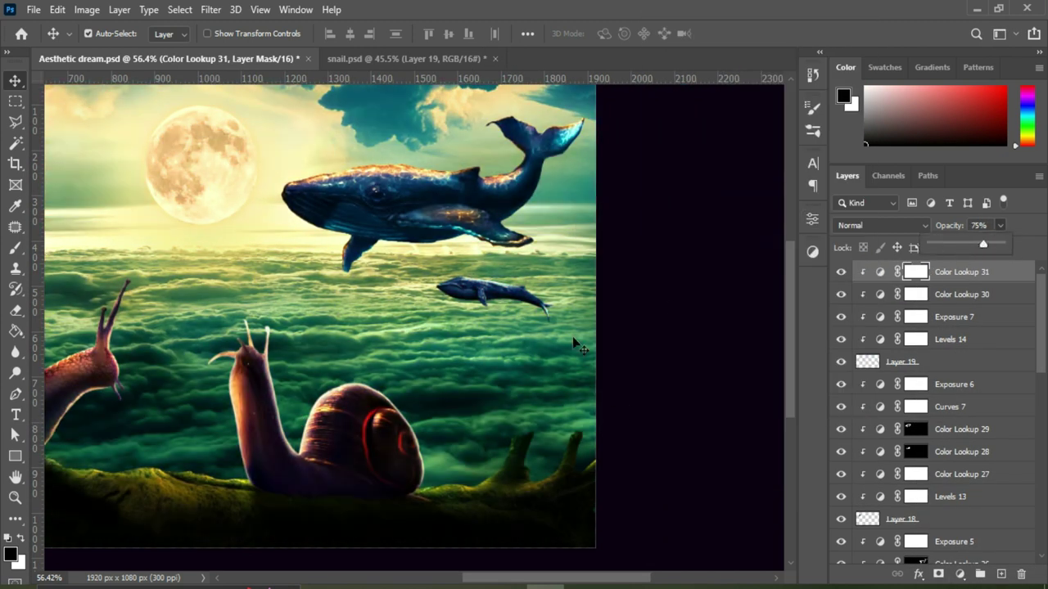
Hide the small whale's latest Color Lookup behind an inverted mask and ready a white brush
key("ctrl+i")
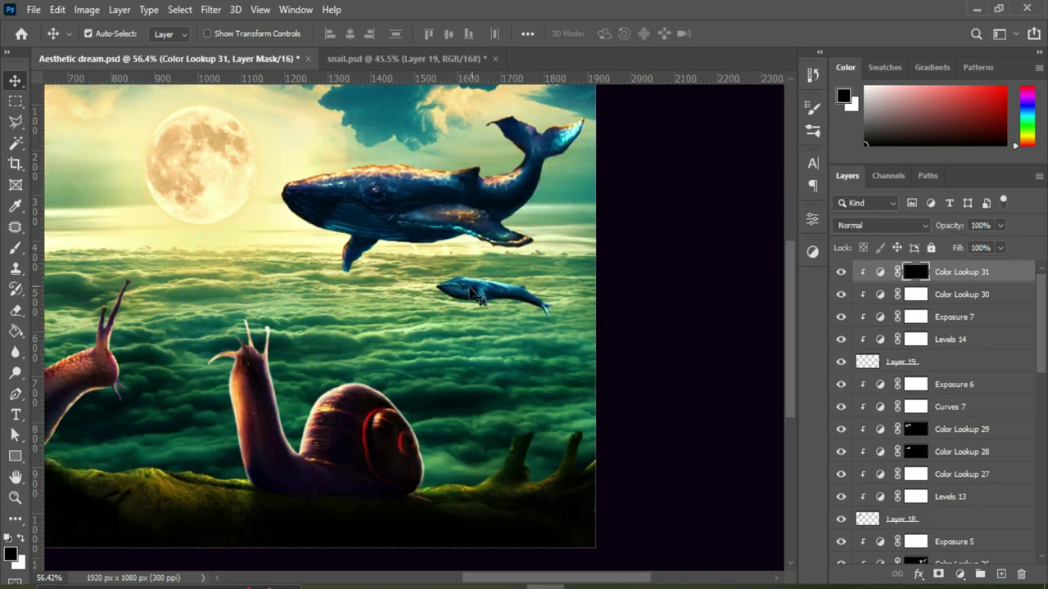
key("b")
key("x")
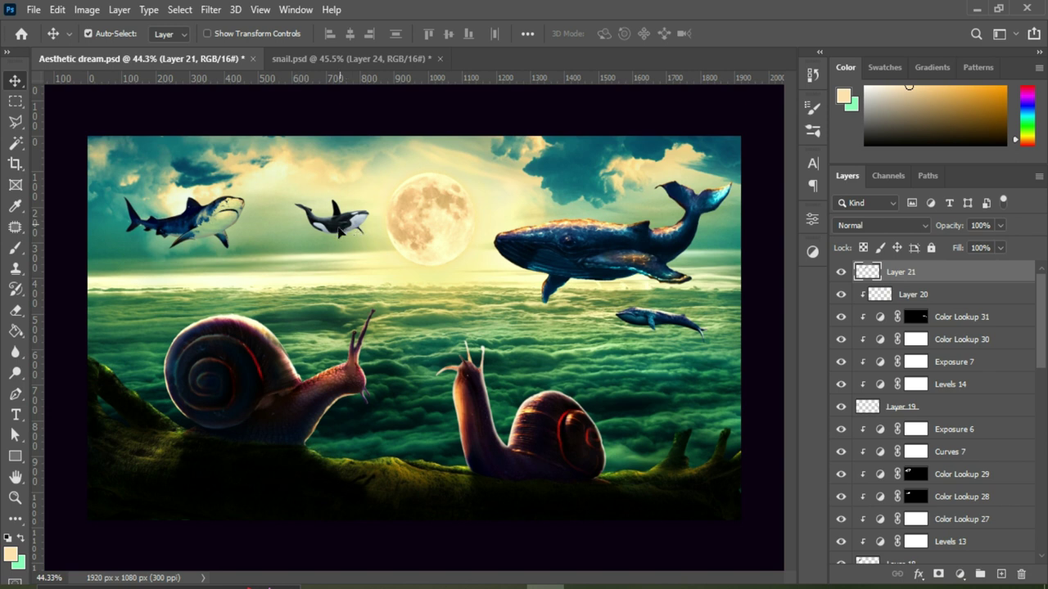
Nudge the orca into place and give it a clipped Color Lookup grade
mouse_move(339, 232)
left_mouse_down()
mouse_move(334, 278)
mouse_move(324, 276)
mouse_move(448, 296)
mouse_move(338, 190)
left_mouse_up()
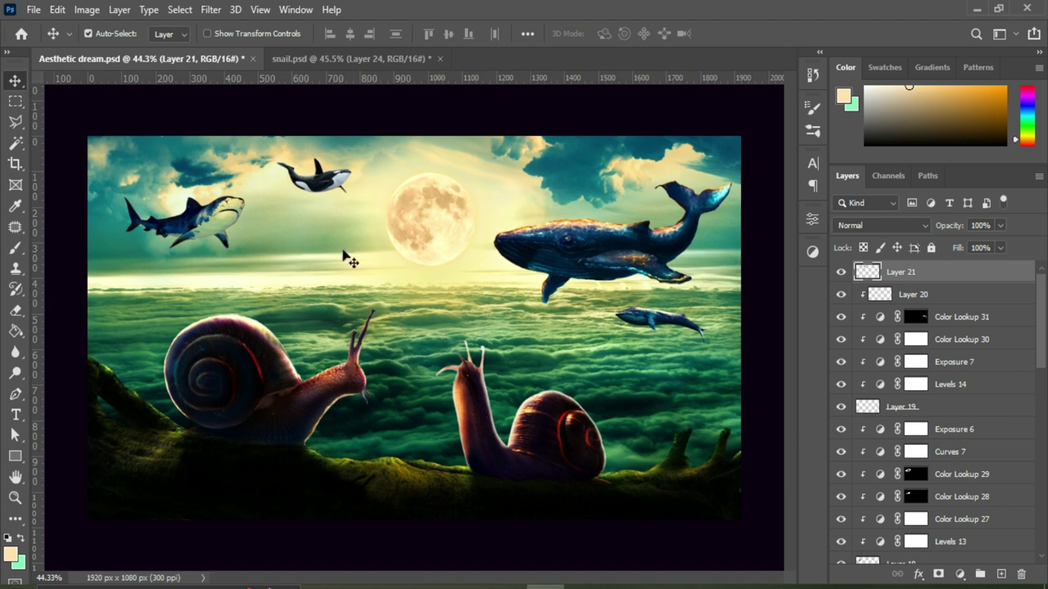
left_click_drag(318, 176, 338, 173)
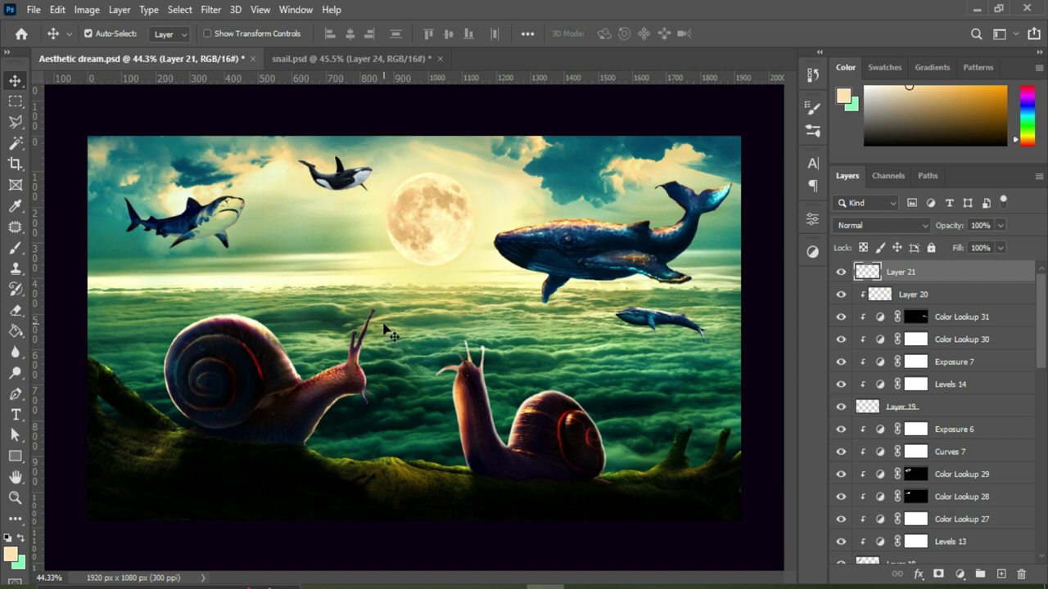
left_click(959, 575)
left_click(958, 420)
left_click(712, 267)
key("Escape")
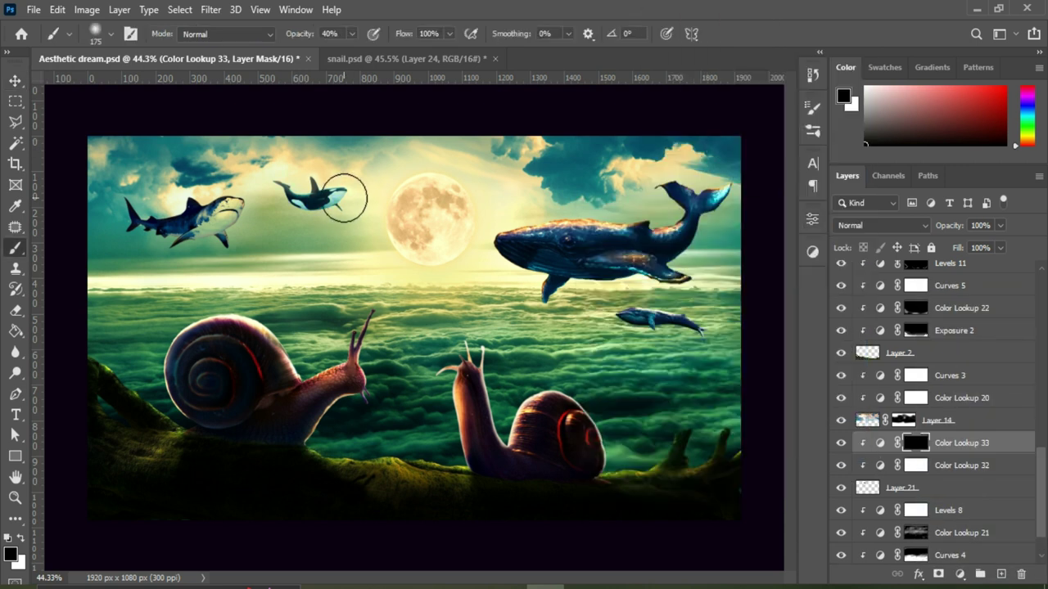
Move the Layer 22 fish school below the moon near the whale
left_click(419, 157)
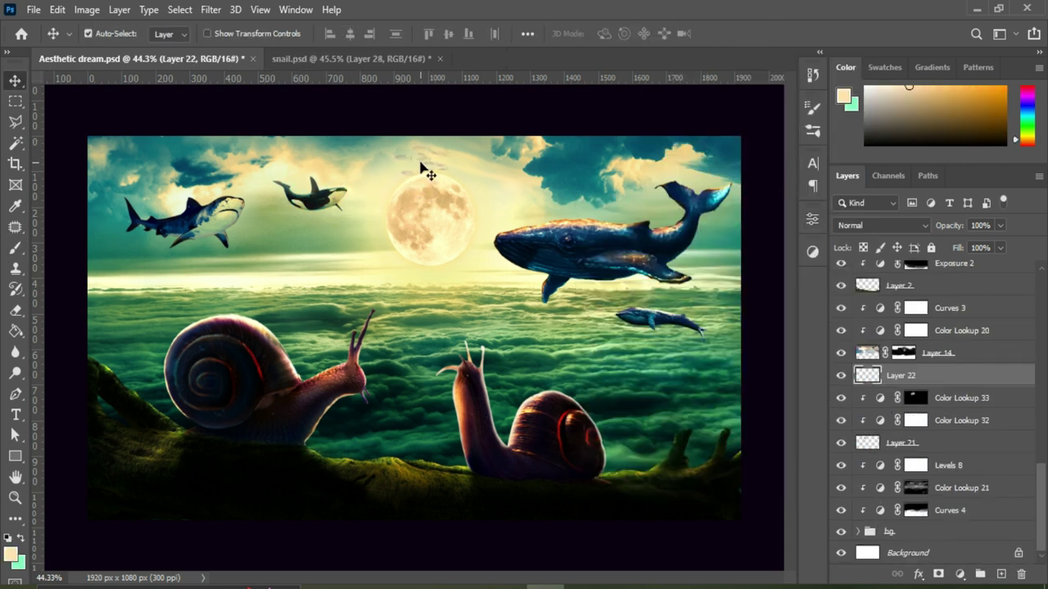
key("ctrl+t")
mouse_move(424, 165)
left_mouse_down()
mouse_move(572, 330)
mouse_move(299, 266)
left_mouse_up()
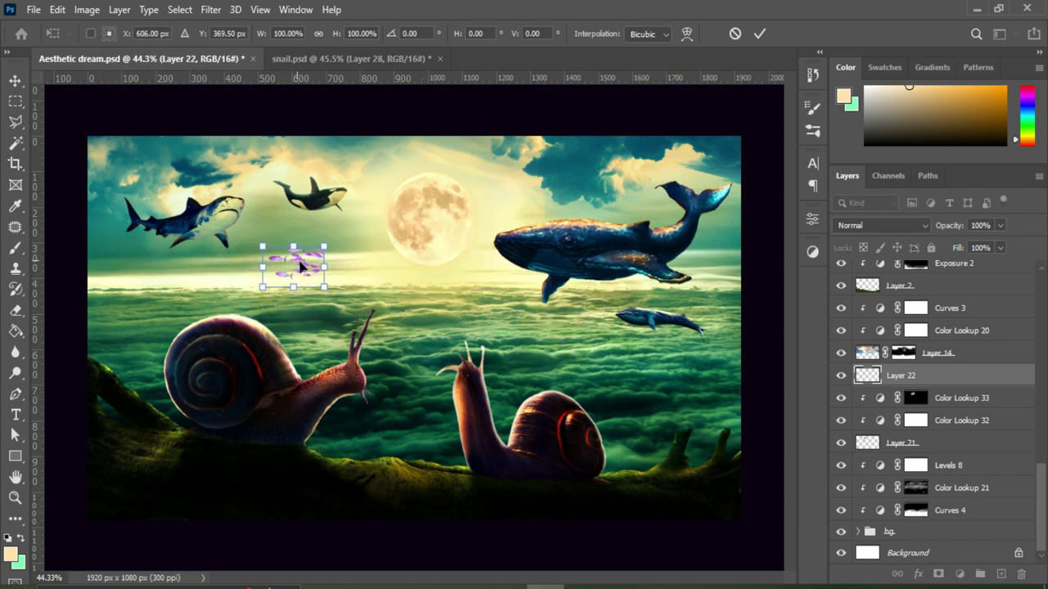
Confirm the fish school's placement, then shrink and tilt it
left_click(758, 33)
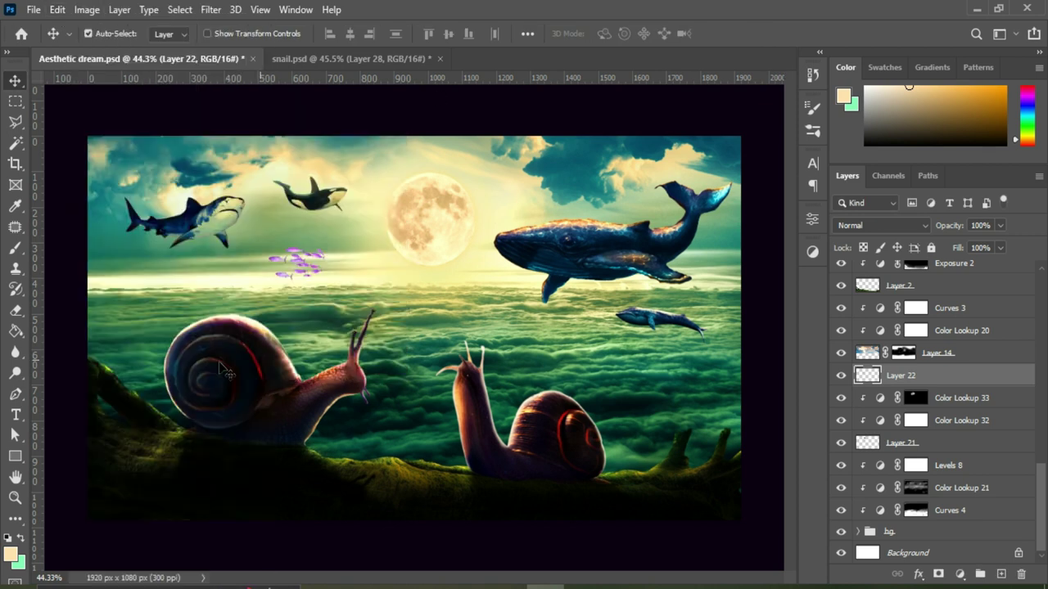
key("ctrl+t")
left_click_drag(324, 286, 295, 270)
key("Return")
Tint the fish school with a clipped Color Lookup adjustment
left_click(959, 574)
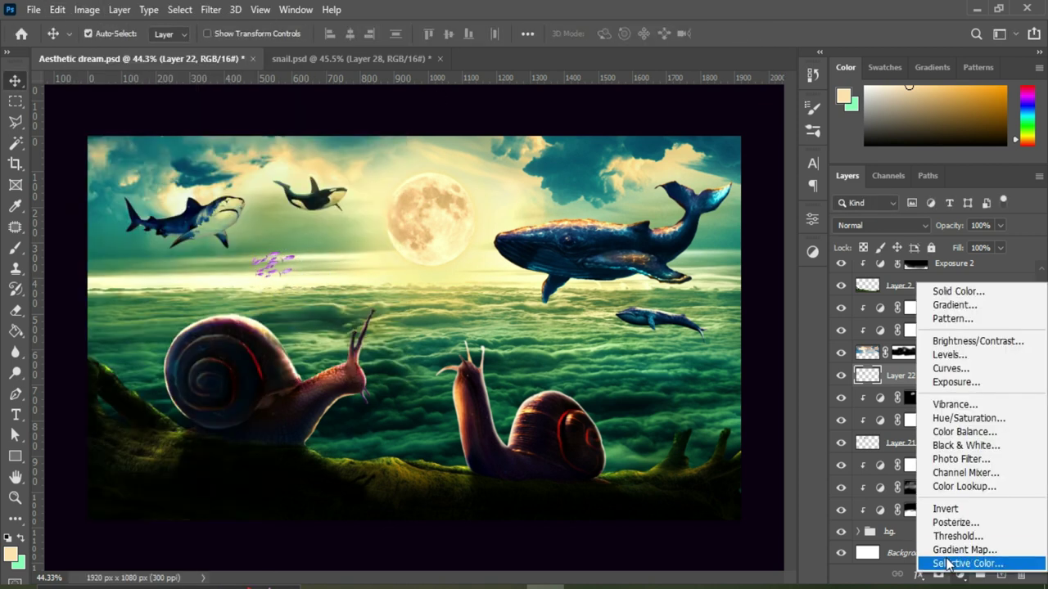
left_click(958, 487)
left_click(712, 265)
left_click(723, 436)
Add a second Color Lookup with the FuturisticBleak look in Darker Color blending
left_click(767, 214)
left_click(959, 574)
left_click(963, 485)
left_click(712, 265)
left_click(698, 299)
left_click(787, 211)
left_click(882, 225)
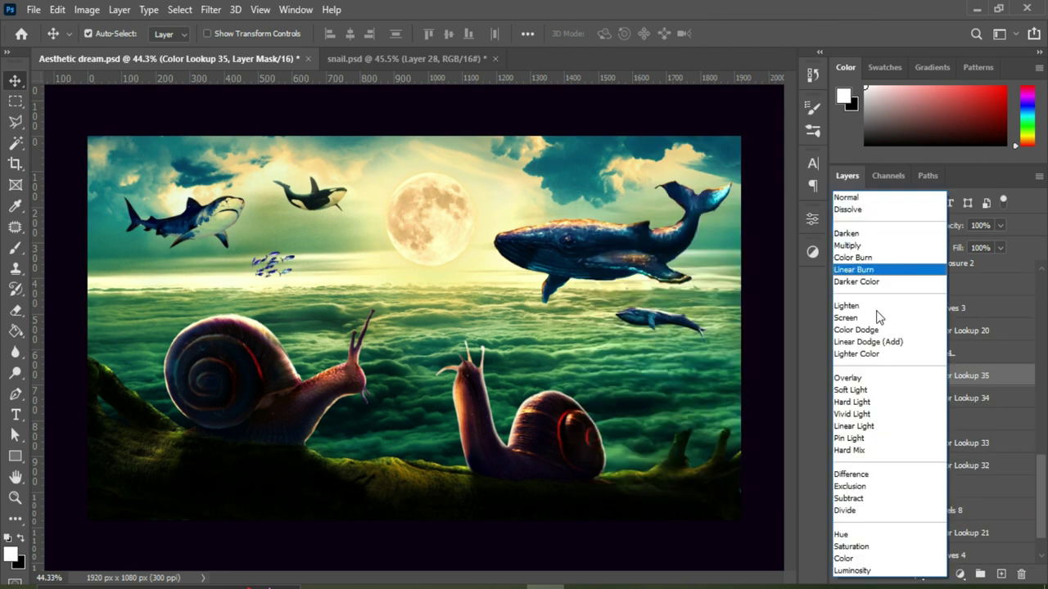
left_click(878, 282)
Tilt and slightly shrink the big whale group
key("ctrl+t")
left_click_drag(741, 135, 717, 123)
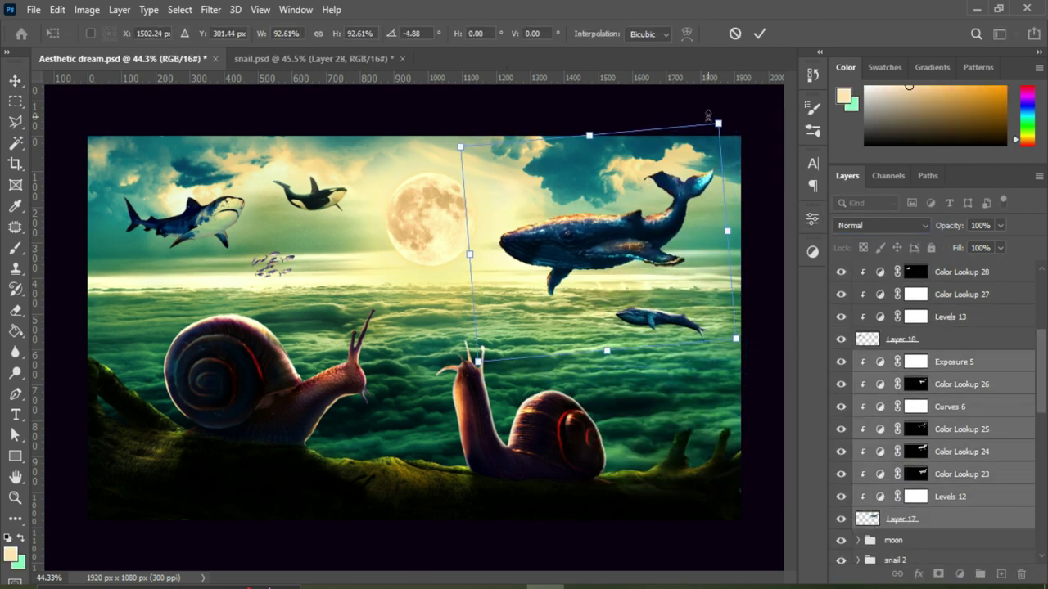
key("Return")
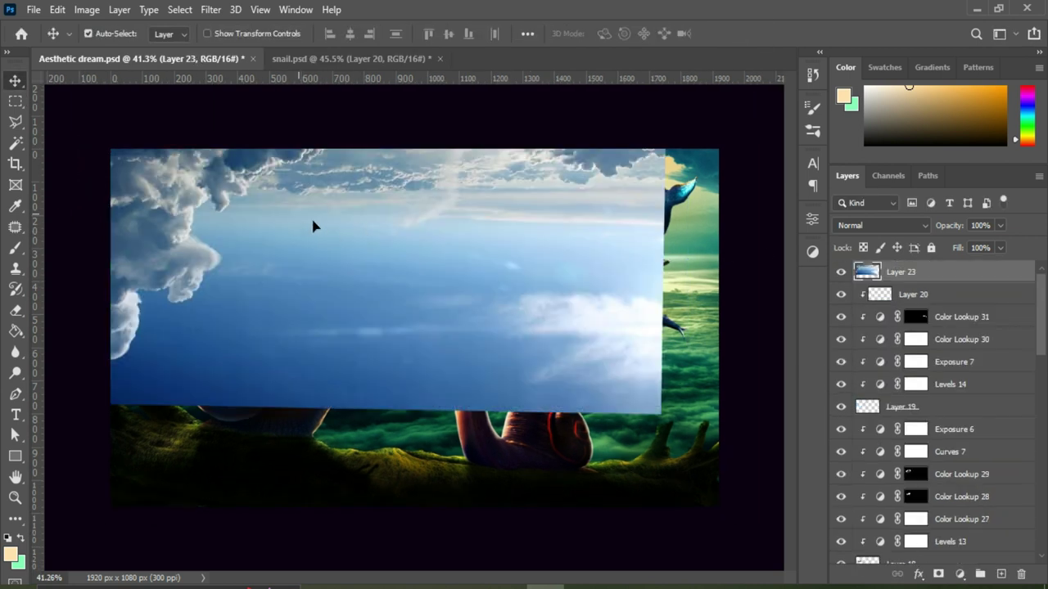
Enlarge, rotate and flip the sky image horizontally, then move it right and up
left_click_drag(313, 226, 329, 279)
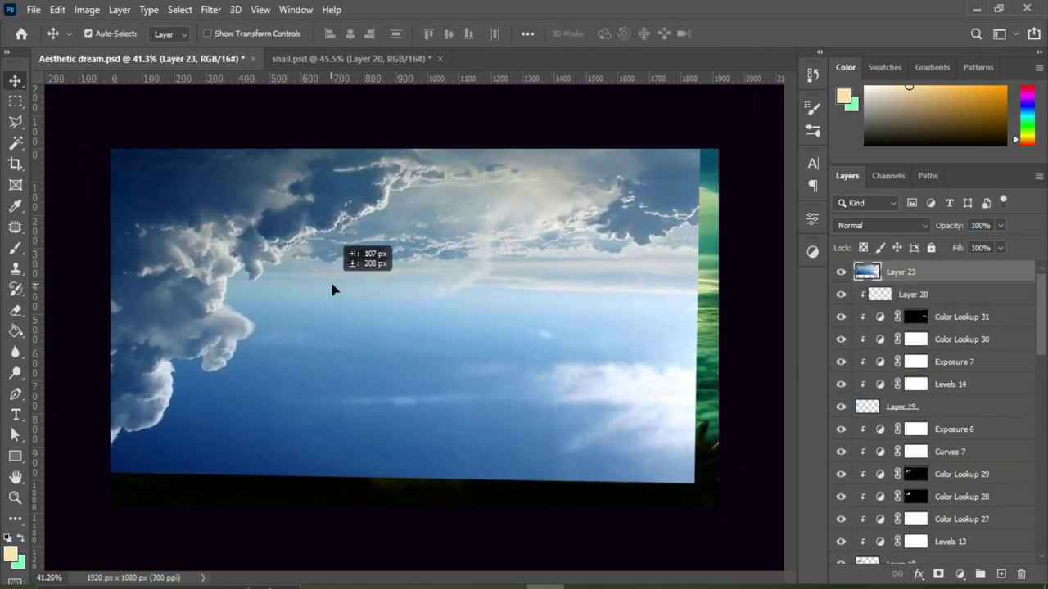
left_click(57, 9)
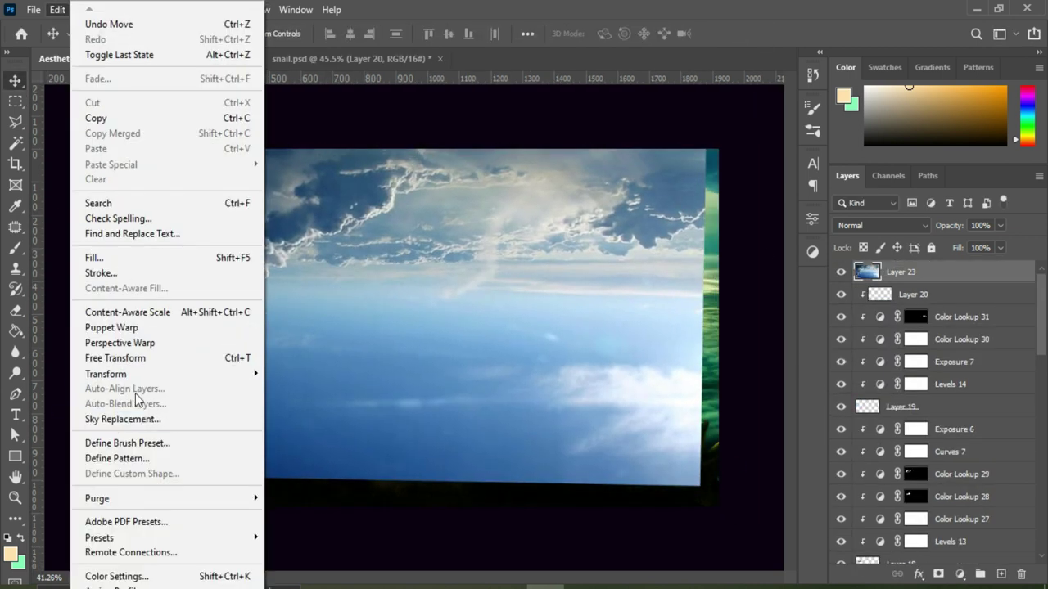
left_click(365, 361)
left_click_drag(610, 300, 670, 246)
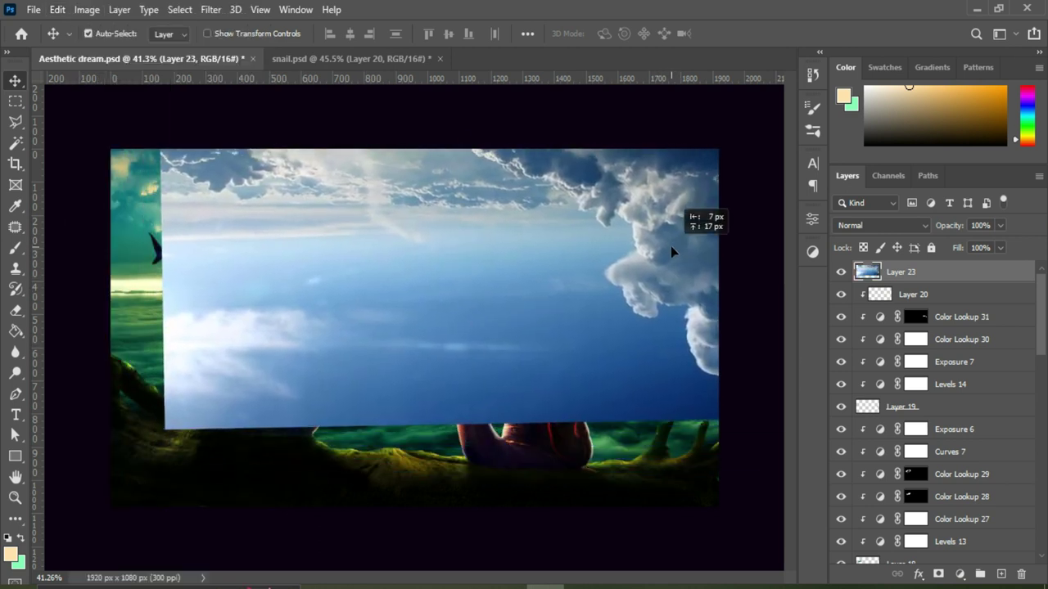
Mask the sky and paint out its lower left with a 500 brush to reveal shark and snail
left_click(937, 575)
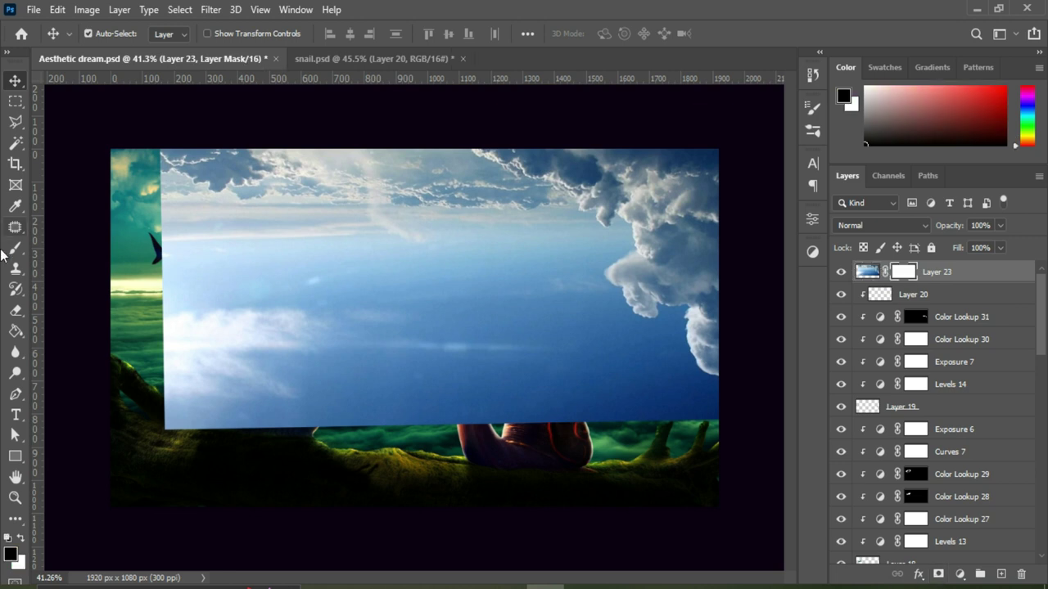
key("b")
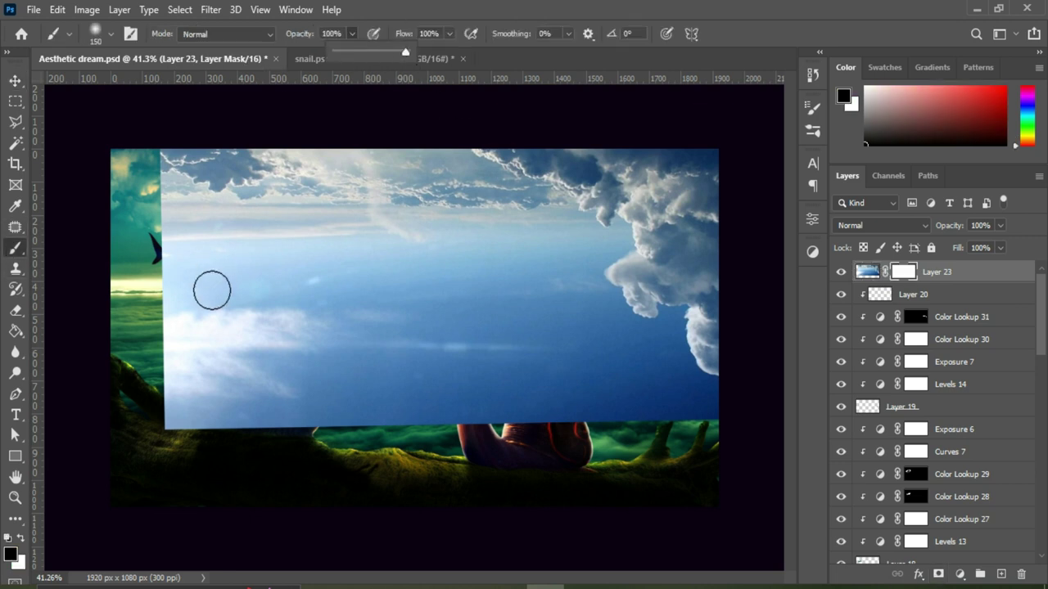
key("bracketright")
key("bracketright")
key("bracketright")
mouse_move(171, 234)
left_mouse_down()
mouse_move(180, 327)
mouse_move(175, 216)
mouse_move(353, 394)
mouse_move(639, 393)
mouse_move(281, 246)
mouse_move(346, 234)
mouse_move(487, 273)
mouse_move(639, 262)
mouse_move(603, 269)
mouse_move(649, 331)
mouse_move(547, 399)
left_mouse_up()
key("v")
Tint the clouds with a clipped Color Lookup and group the sky with it
left_click(960, 575)
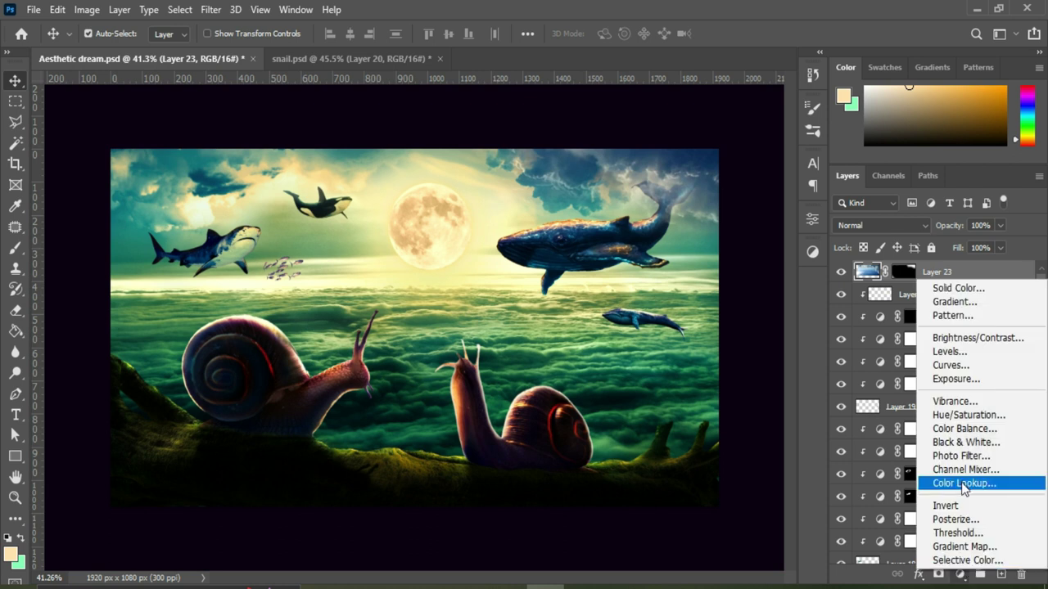
left_click(958, 484)
left_click(696, 320)
key("Escape")
left_click(929, 295, "shift")
key("ctrl+g")
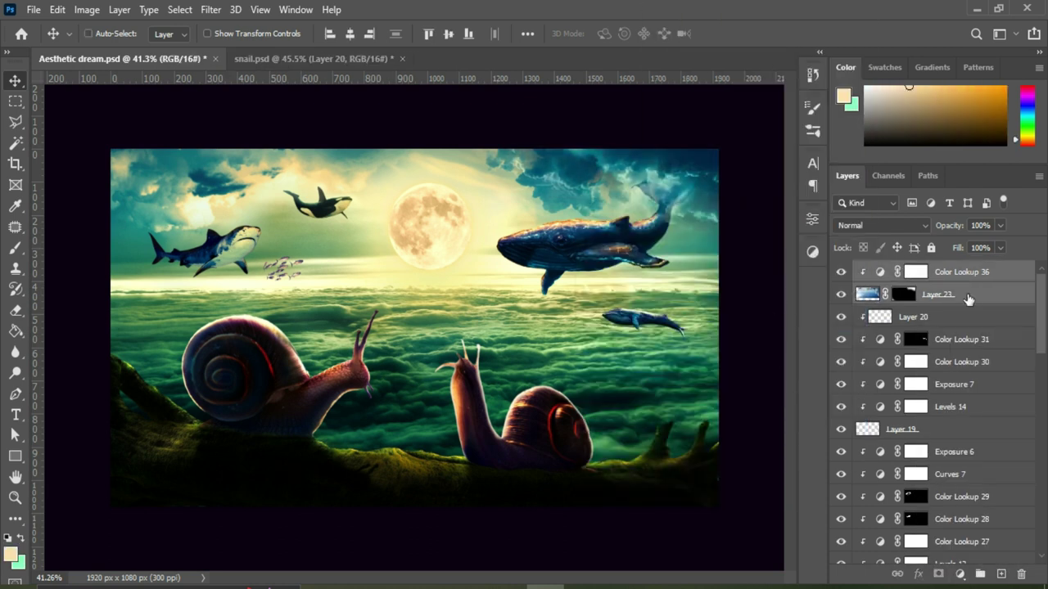
Duplicate the cloud group and move, rotate and reshape the copy across the sky
key("ctrl+j")
left_click(57, 9)
left_click(147, 355)
mouse_move(181, 171)
left_mouse_down()
mouse_move(238, 181)
mouse_move(394, 412)
left_mouse_up()
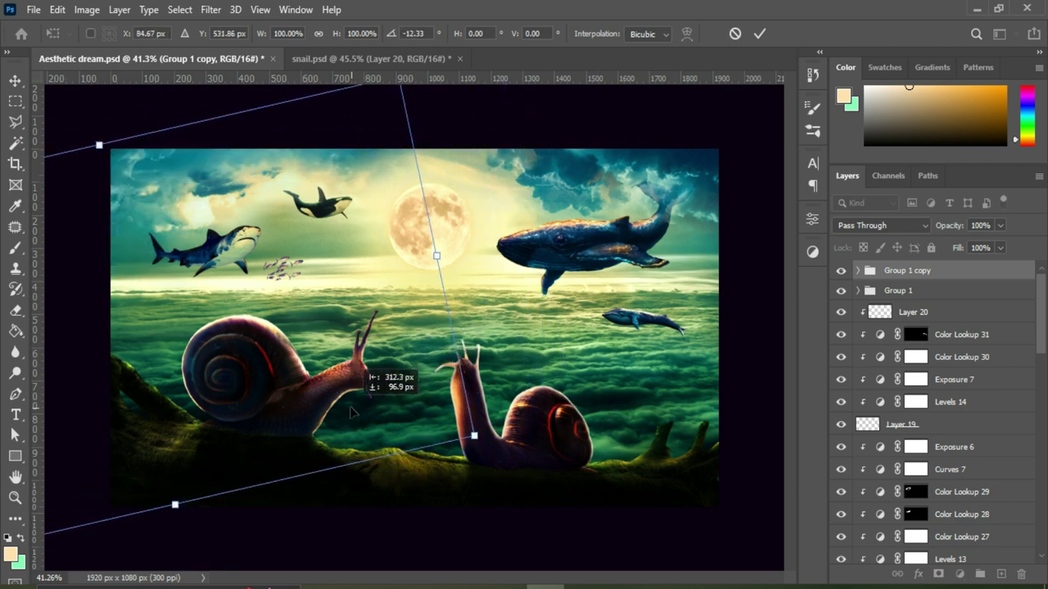
left_click_drag(394, 411, 673, 364)
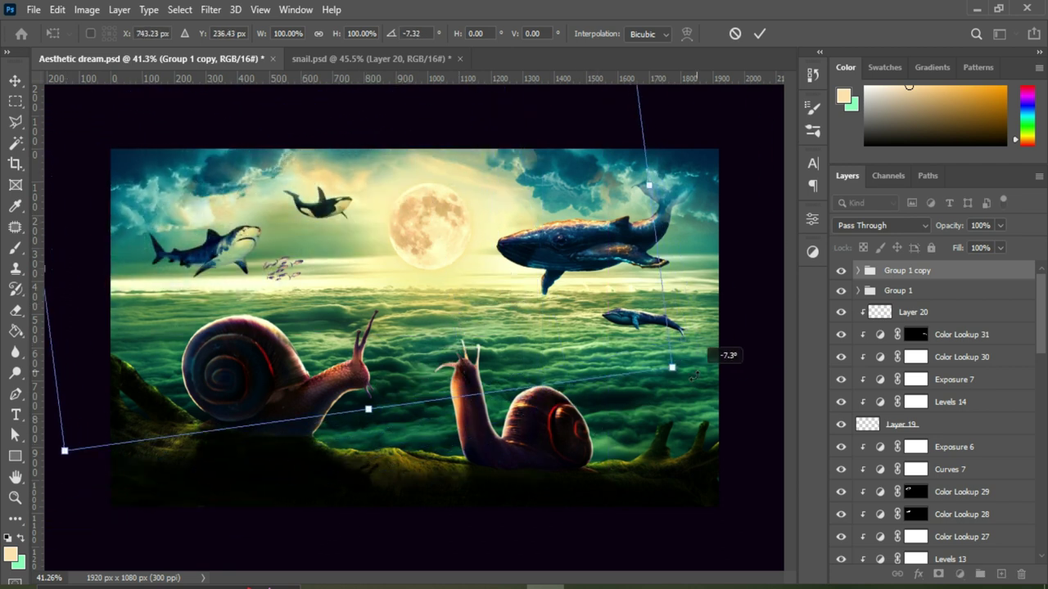
Enlarge the moon slightly
left_click(16, 82)
key("ctrl+t")
left_click_drag(507, 148, 538, 115)
left_click(759, 33)
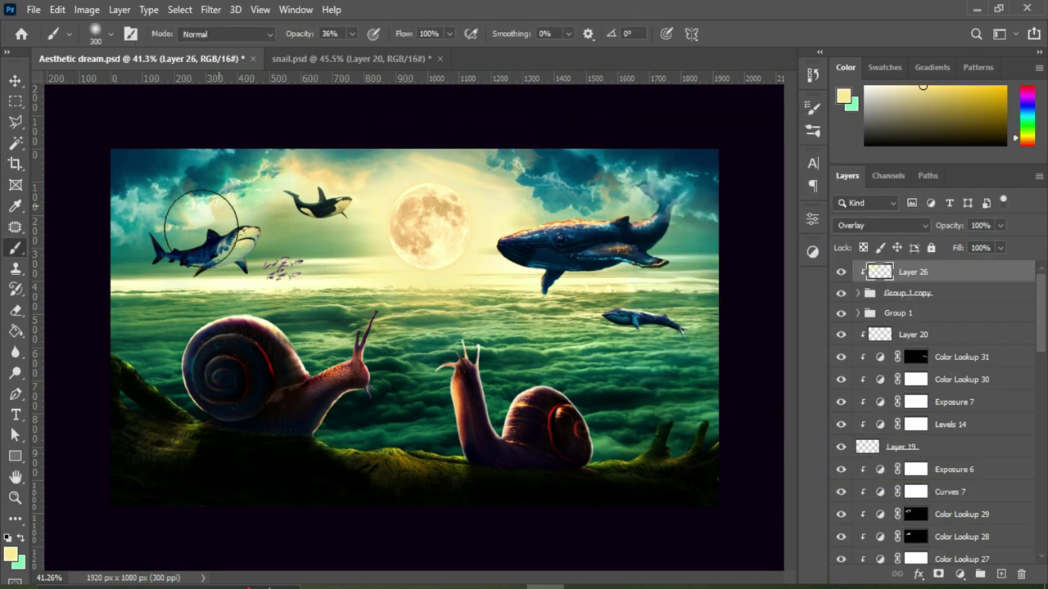
Add a new empty layer clipped to the whale for highlights
left_click(898, 313)
key("ctrl+shift+alt+n")
key("ctrl+alt+g")
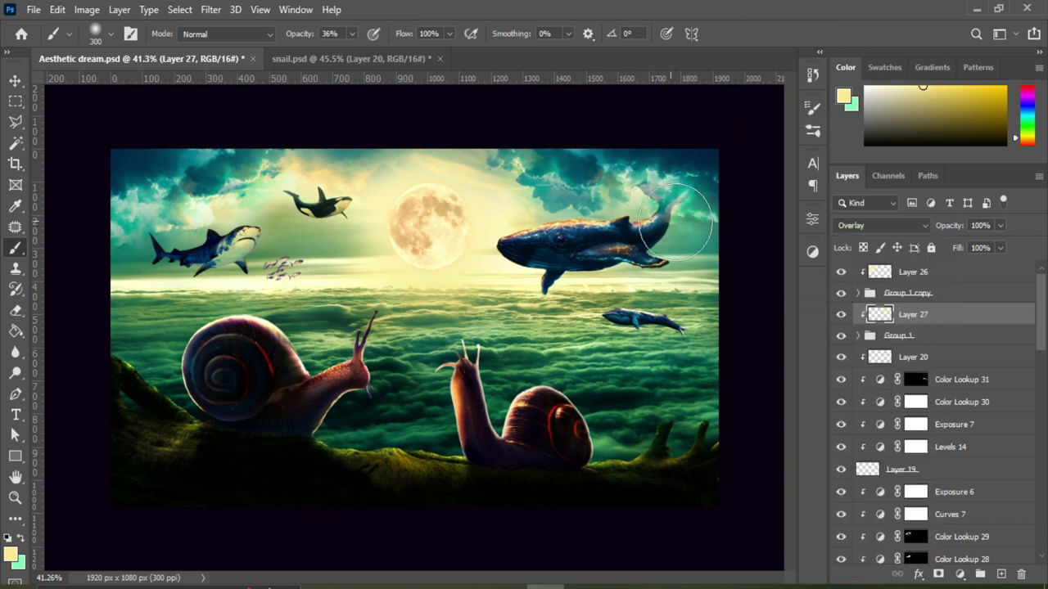
key("v")
Add another paint layer set to Overlay for warm highlights, then drag in a cloud photo
key("ctrl+shift+alt+e")
right_click(957, 464)
key("Escape")
left_click(882, 225)
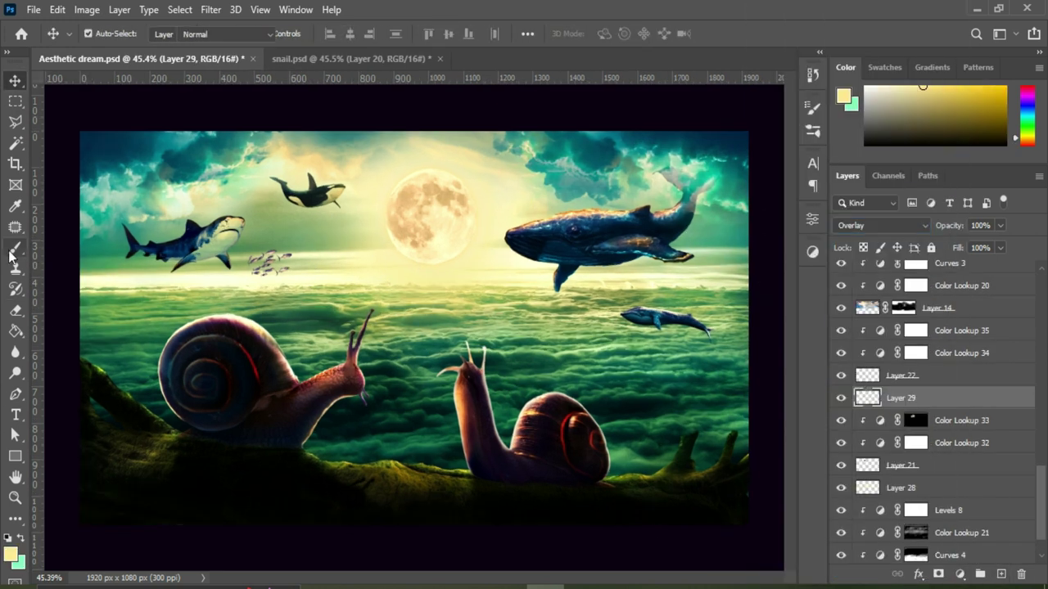
left_click(12, 253)
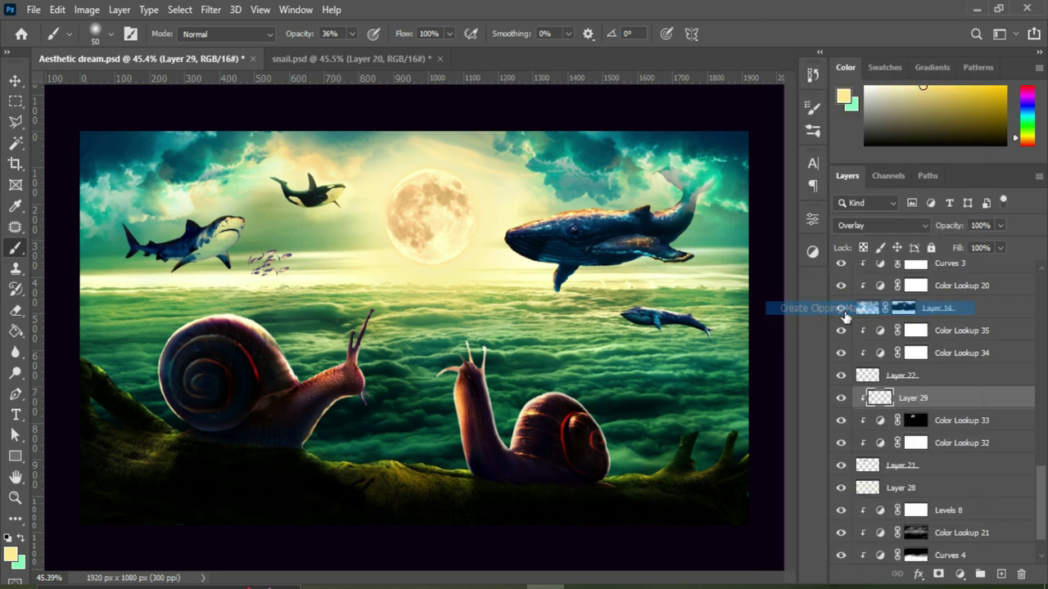
left_click_drag(981, 407, 215, 67)
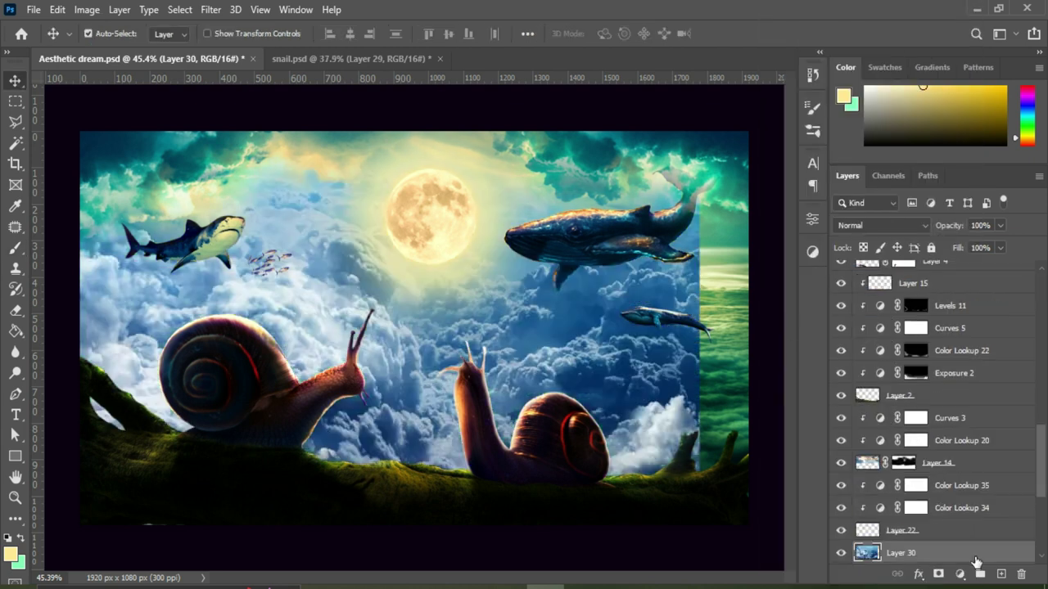
Move the cloud photo to the top of the stack and reposition it across the canvas
left_click_drag(997, 249, 966, 280)
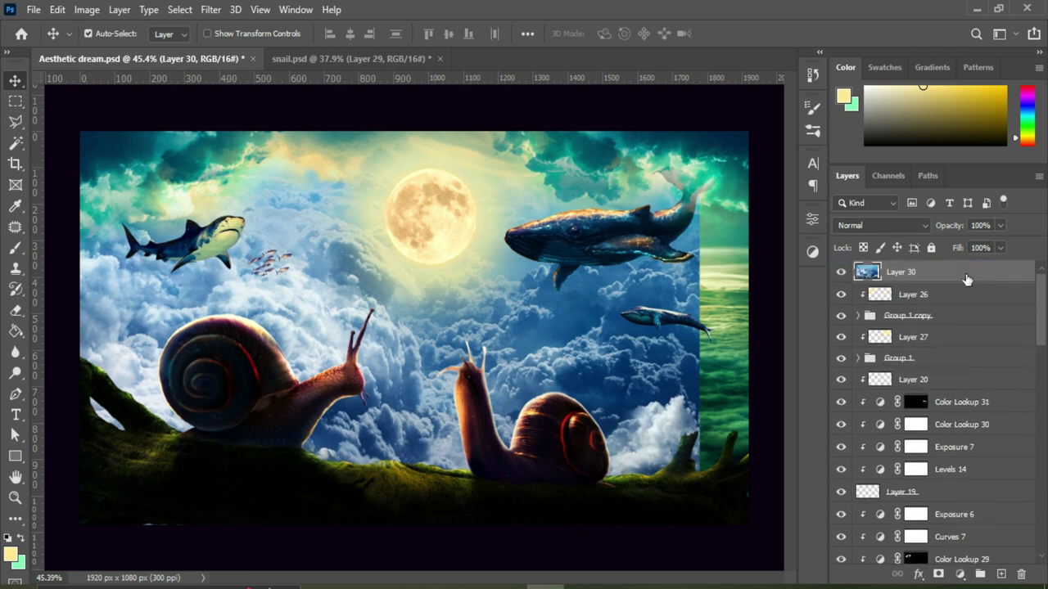
key("ctrl+t")
mouse_move(320, 356)
left_mouse_down()
mouse_move(383, 373)
mouse_move(399, 356)
left_mouse_up()
left_click(759, 34)
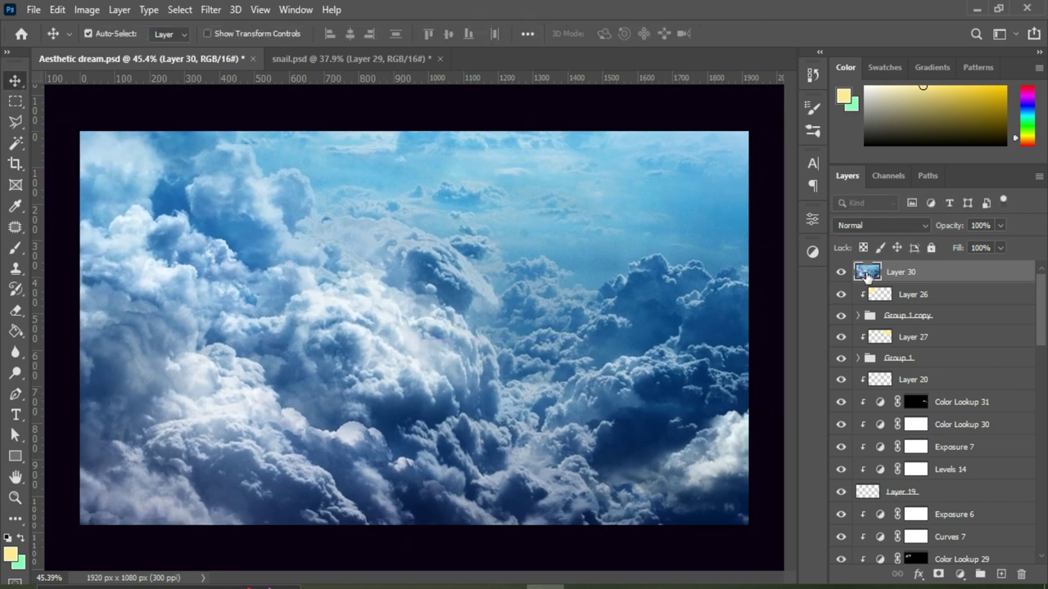
Mask the clouds and paint black to reveal the snail scene, brush at 24% and size 200
left_click(939, 578)
key("b")
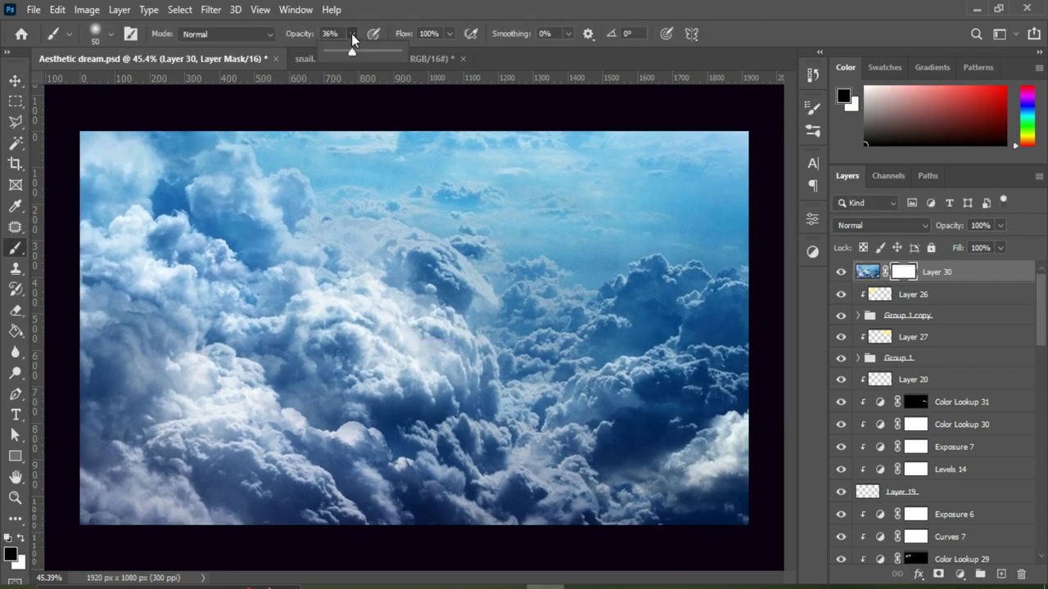
mouse_move(739, 186)
left_mouse_down()
mouse_move(106, 176)
mouse_move(491, 271)
mouse_move(164, 280)
mouse_move(673, 360)
mouse_move(341, 329)
mouse_move(237, 342)
mouse_move(204, 410)
mouse_move(270, 434)
mouse_move(703, 392)
mouse_move(482, 389)
left_mouse_up()
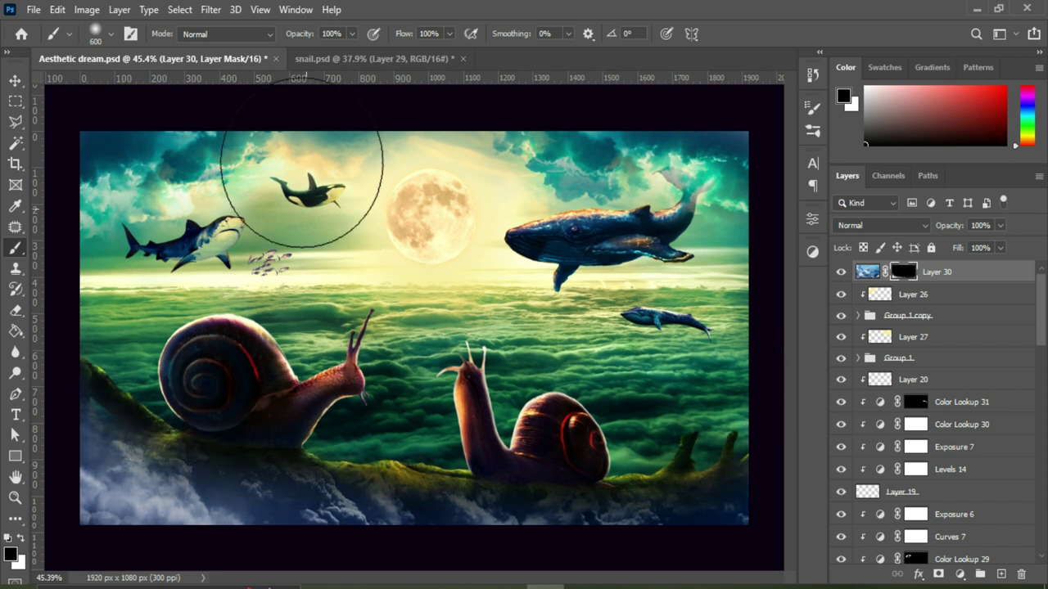
left_click_drag(352, 52, 296, 52)
key("[")
key("[")
key("[")
Grade the clouds with three clipped Color Lookups using TealOrangePlusContrast
left_click(961, 574)
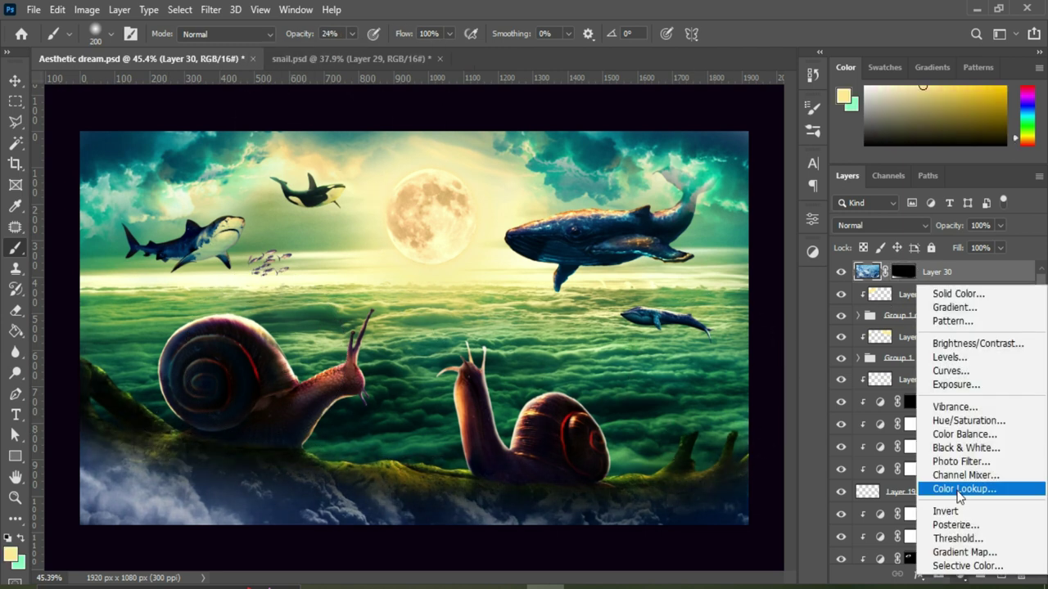
left_click(889, 486)
left_click(961, 575)
left_click(889, 486)
left_click(712, 267)
left_click(961, 574)
left_click(889, 486)
left_click(712, 267)
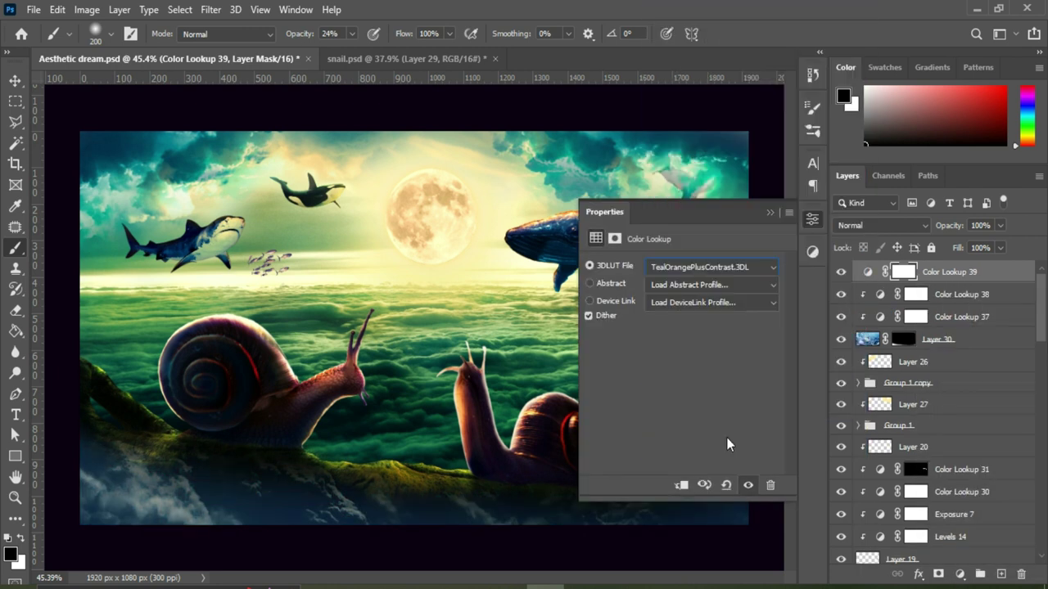
left_click(769, 213)
key("alt+bracketleft")
key("alt+bracketleft")
key("alt+bracketleft")
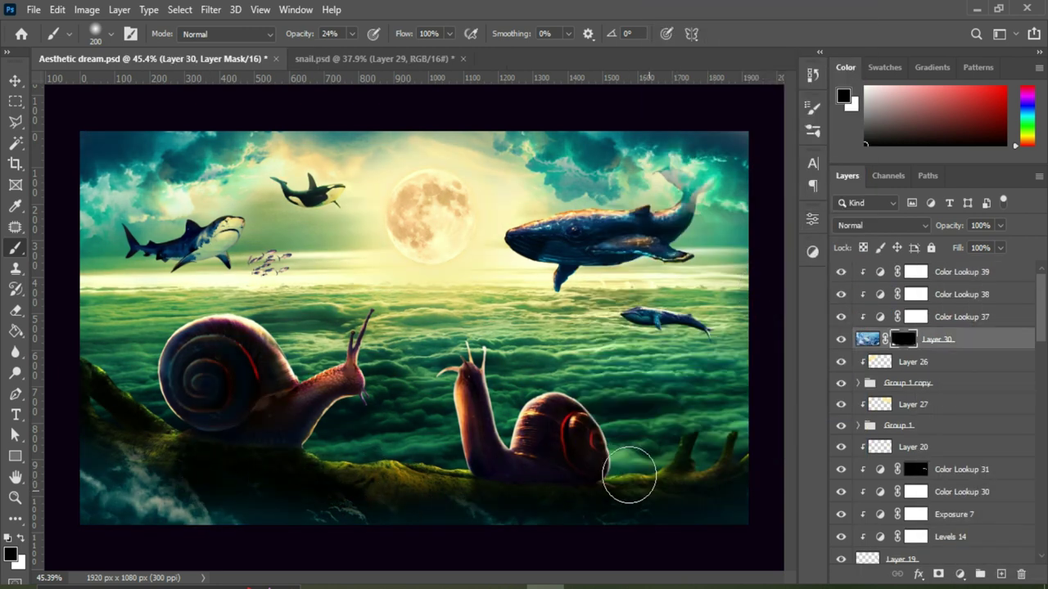
In Camera Raw, cool the temperature, raise exposure slightly and pull down highlights
left_click(211, 9)
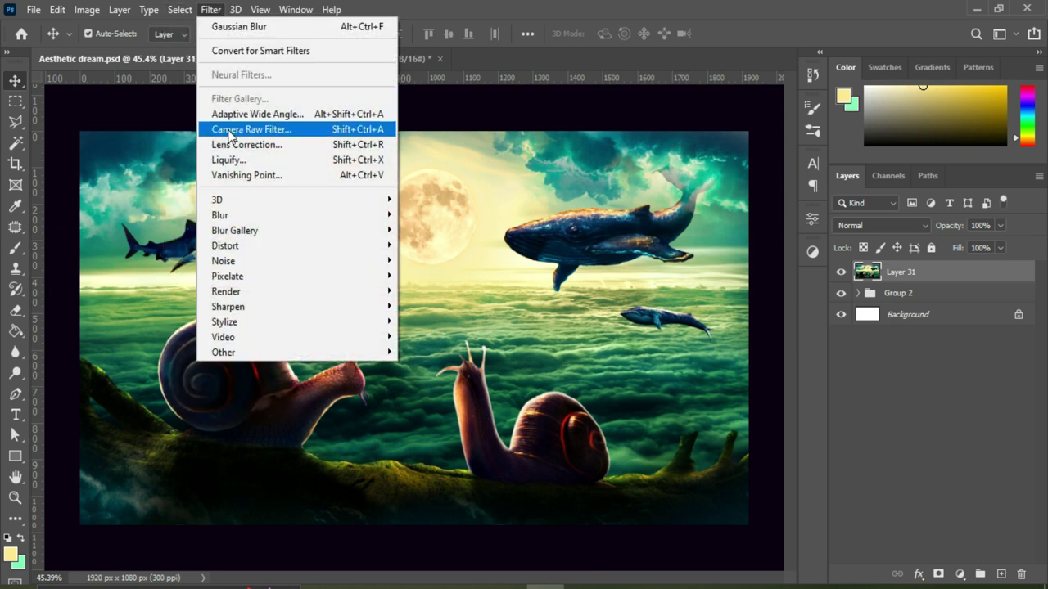
left_click(228, 128)
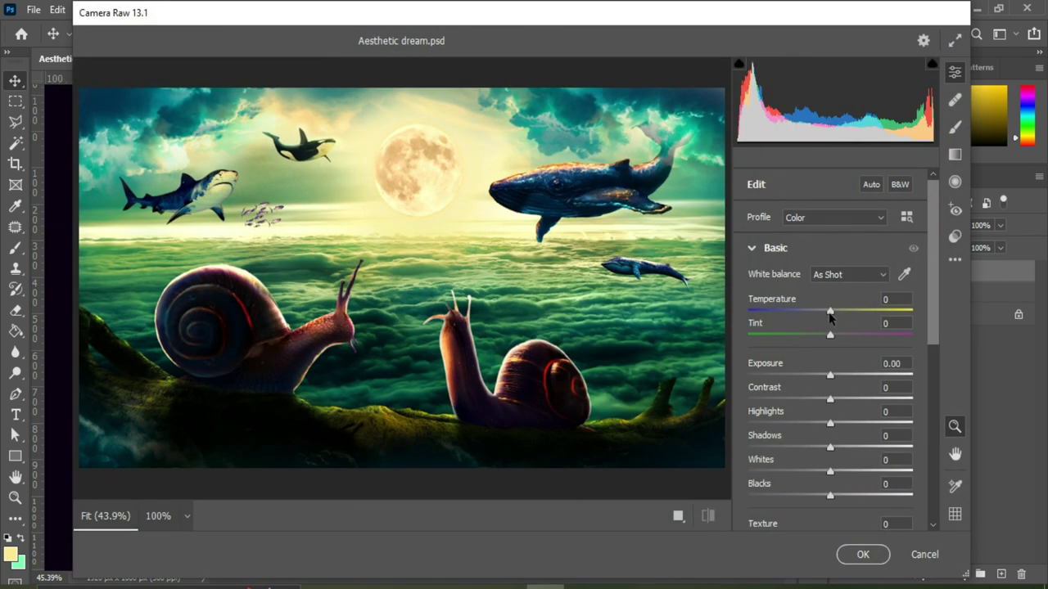
mouse_move(830, 315)
left_mouse_down()
mouse_move(811, 311)
mouse_move(830, 313)
mouse_move(833, 335)
left_mouse_up()
left_click_drag(831, 377, 834, 381)
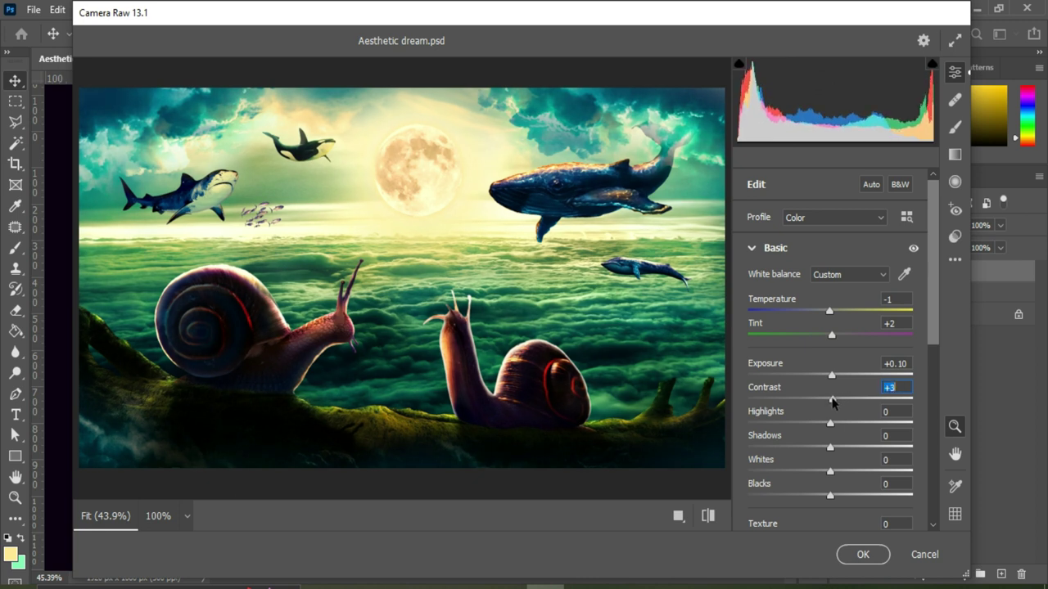
left_click_drag(833, 425, 810, 425)
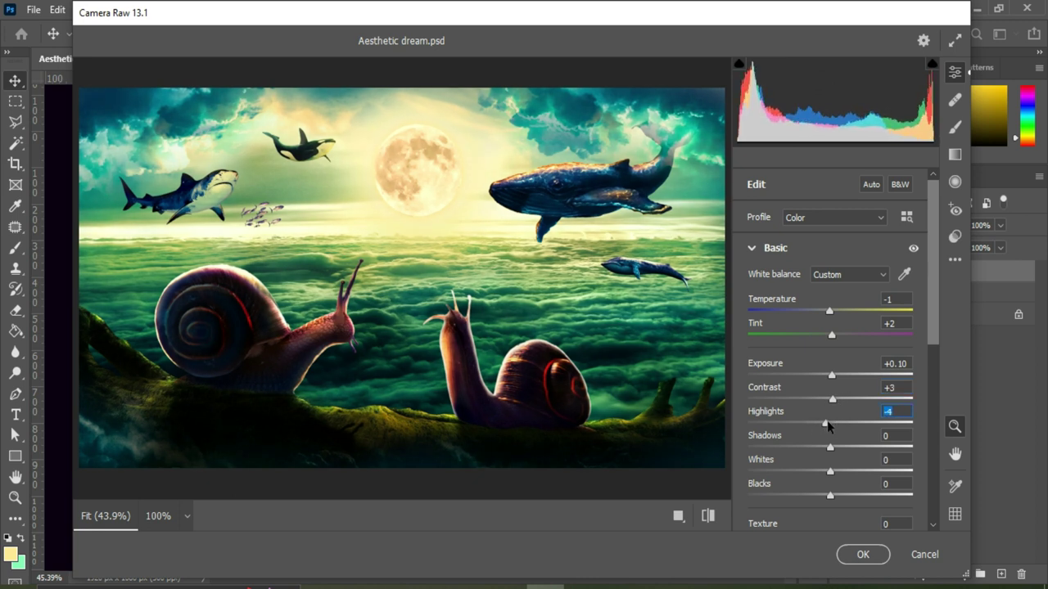
left_click_drag(832, 470, 790, 471)
scroll(831, 409, "down", 3)
left_click_drag(829, 358, 818, 358)
mouse_move(830, 379)
left_mouse_down()
mouse_move(843, 379)
mouse_move(832, 393)
left_mouse_up()
left_click_drag(829, 417, 834, 416)
Bend the blue curve bluer, sharpen, and push midtones teal and highlights bluer
left_click(778, 447)
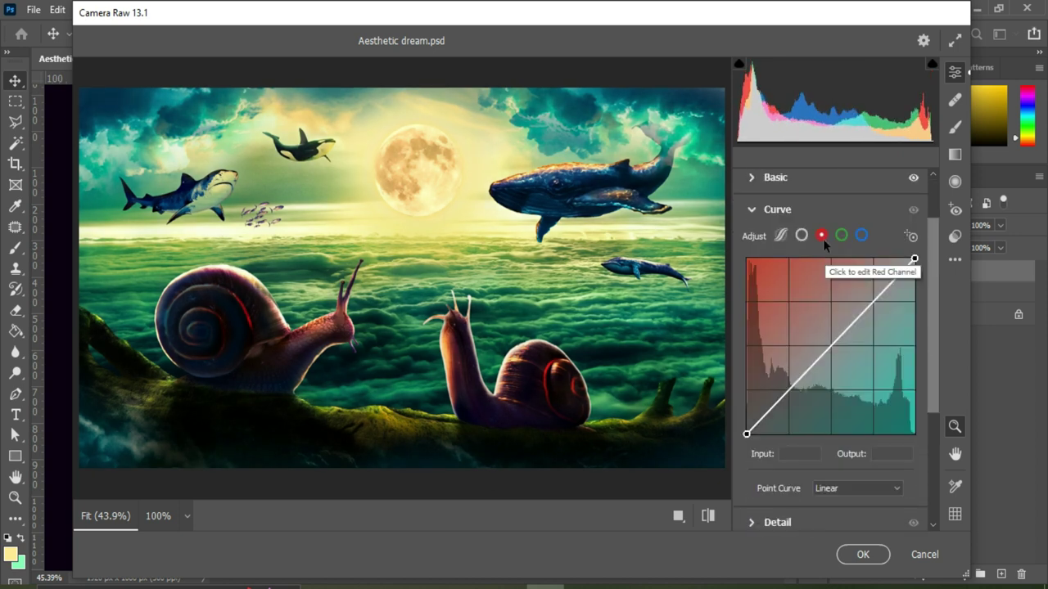
left_click(861, 235)
left_click_drag(806, 379, 808, 362)
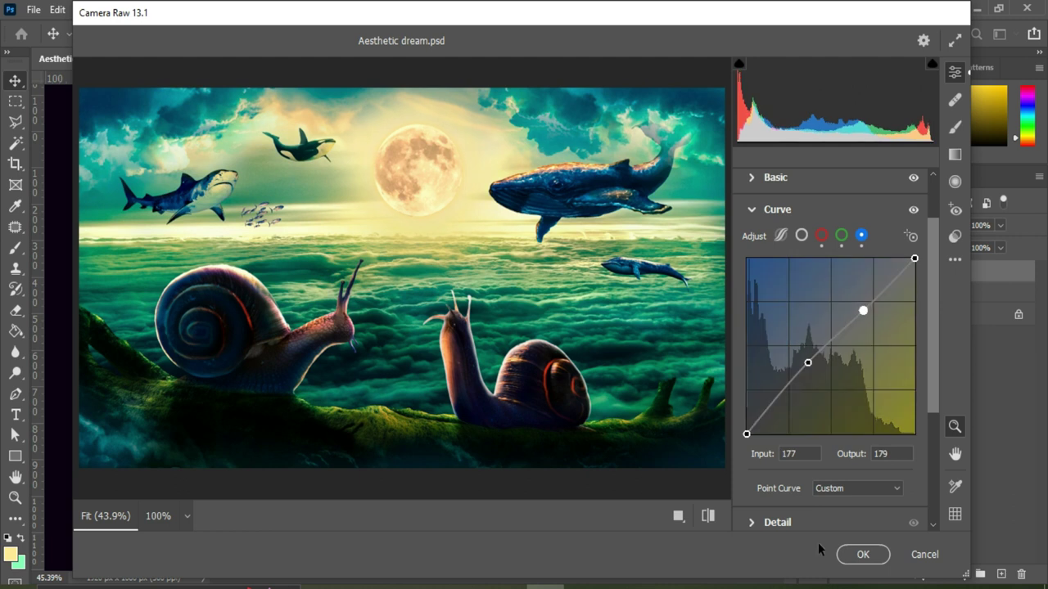
left_click(778, 522)
left_click_drag(748, 350, 791, 350)
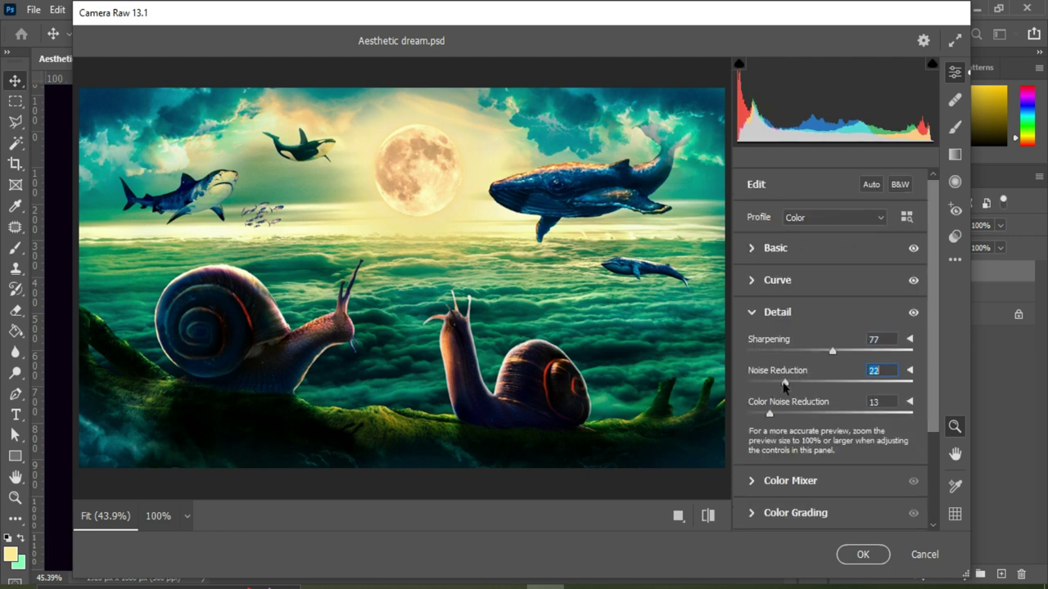
left_click(794, 512)
left_click_drag(830, 294, 786, 293)
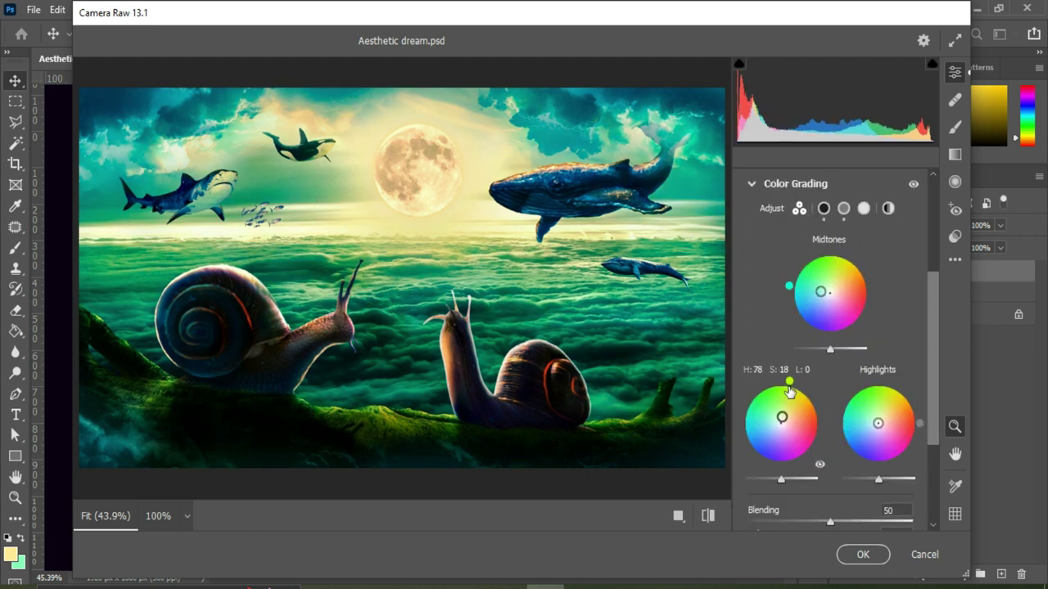
left_click_drag(877, 423, 873, 437)
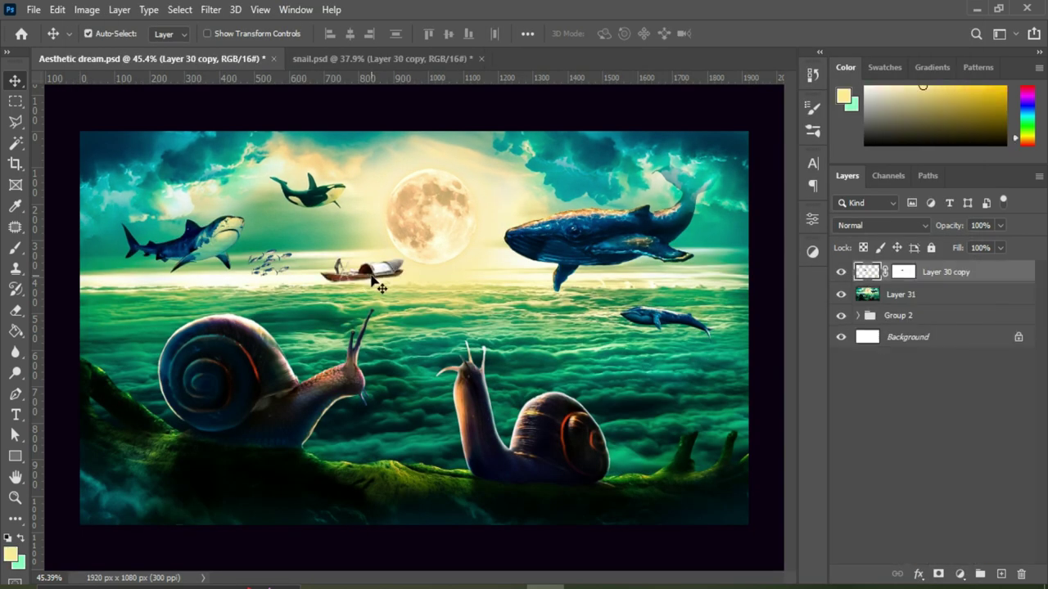
Move the boat right onto the clouds just below the horizon
key("ctrl+t")
mouse_move(403, 304)
left_mouse_down()
mouse_move(471, 284)
mouse_move(442, 288)
mouse_move(433, 307)
left_mouse_up()
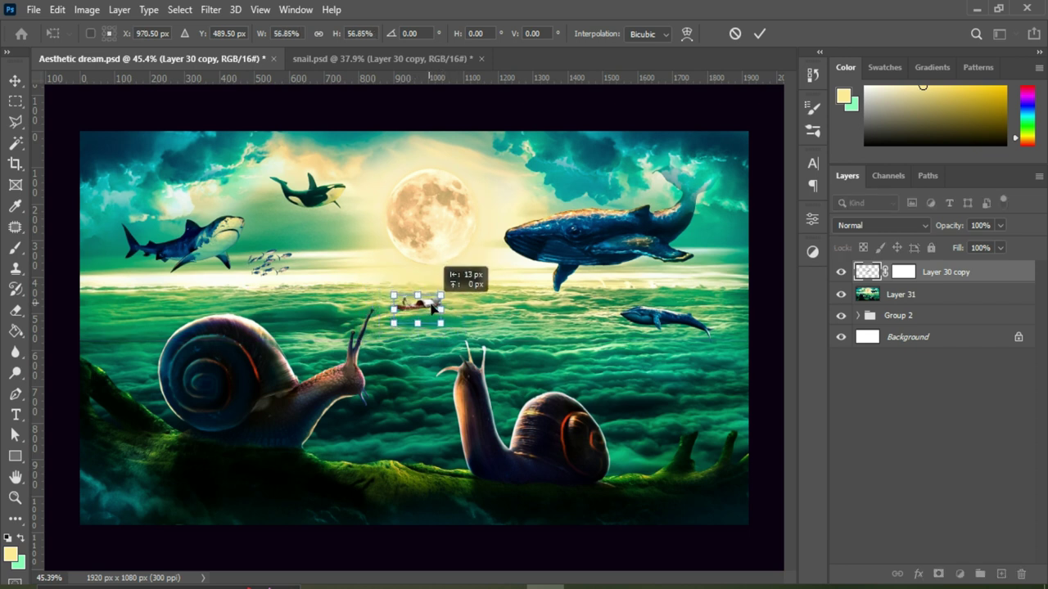
left_click(759, 34)
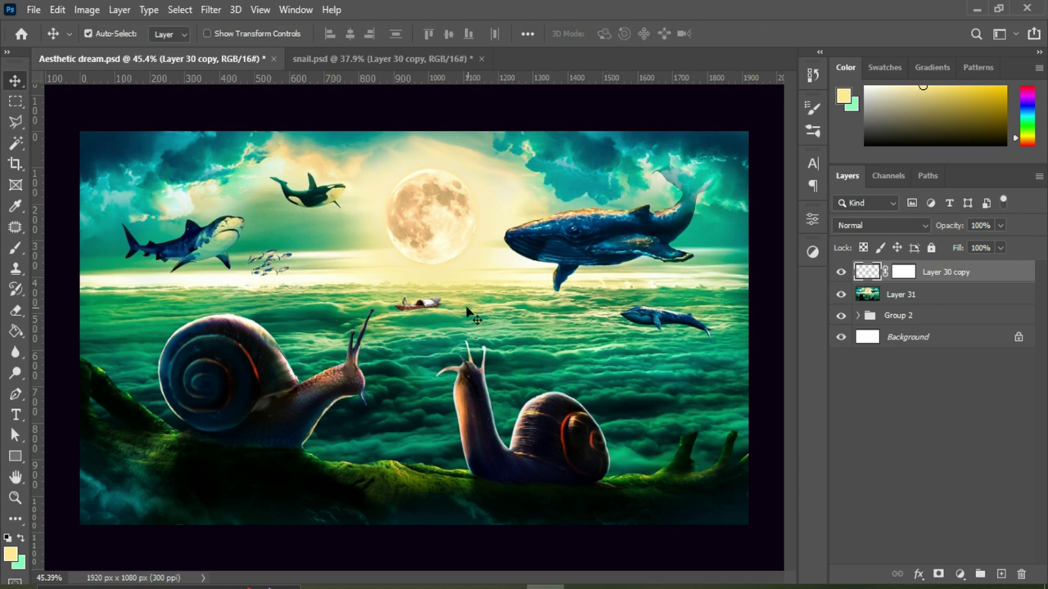
left_click_drag(434, 305, 432, 303)
scroll(425, 323, "up", 5)
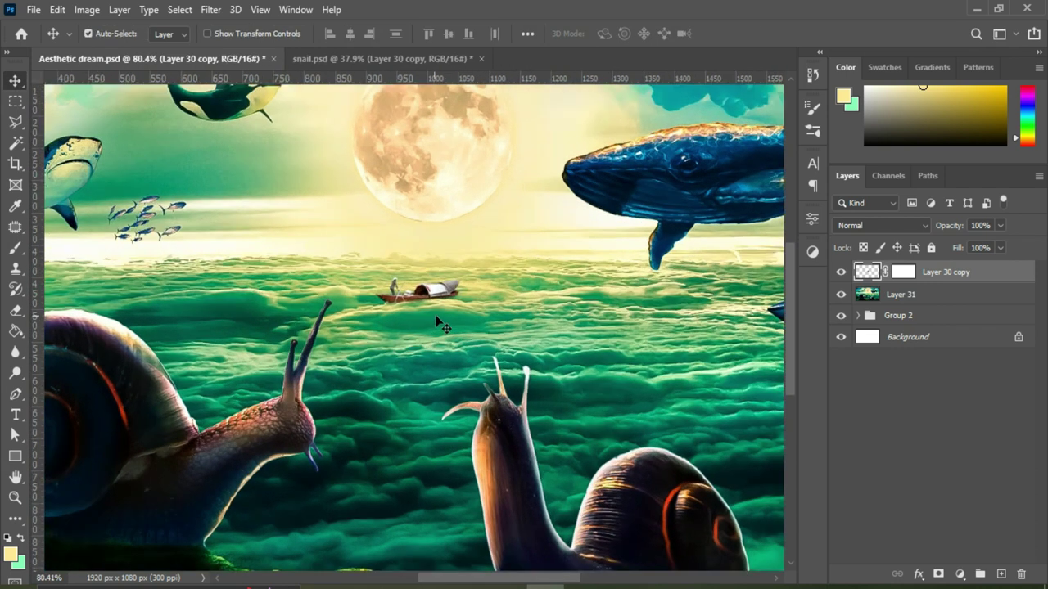
Target the boat's layer mask with default black and white and the Brush tool
left_click(897, 272)
key("d")
key("b")
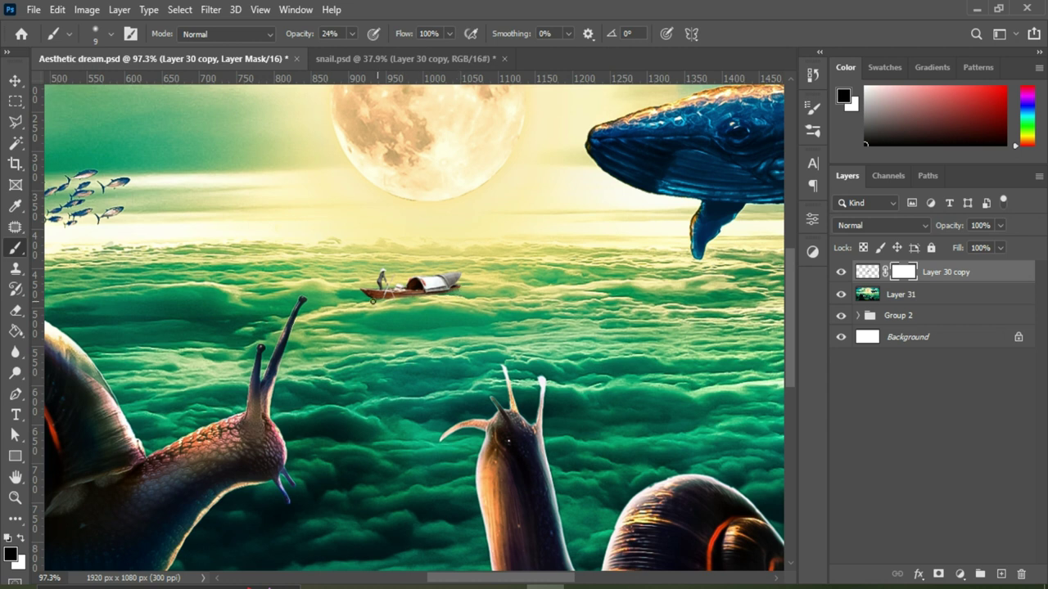
Add a Color Lookup adjustment with the NightFromDay look, clipped to the boat layer
key("v")
left_click(960, 575)
left_click(965, 503)
left_click(704, 265)
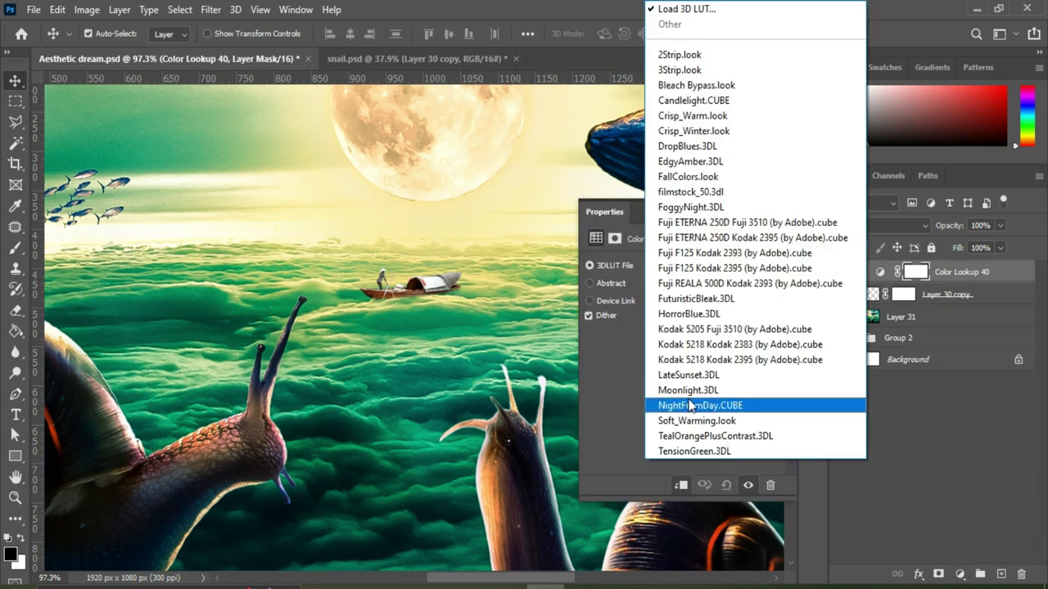
left_click(690, 405)
left_click(960, 575)
Add a second Color Lookup adjustment using the TealOrangePlusContrast look
left_click(962, 487)
left_click(704, 265)
left_click(697, 435)
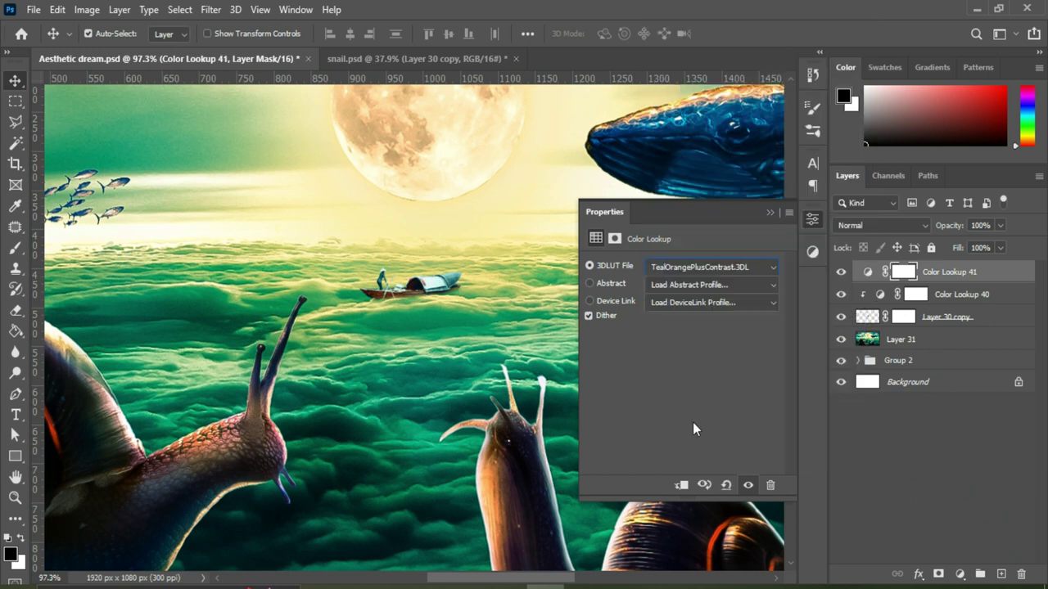
Add a third clipped Color Lookup adjustment with the Fuji F125 Kodak 2393 look
left_click(959, 574)
left_click(961, 488)
key("ctrl+alt+g")
left_click(703, 266)
left_click(696, 248)
key("Down")
key("Down")
key("Down")
left_click(769, 212)
scroll(431, 329, "down", 3)
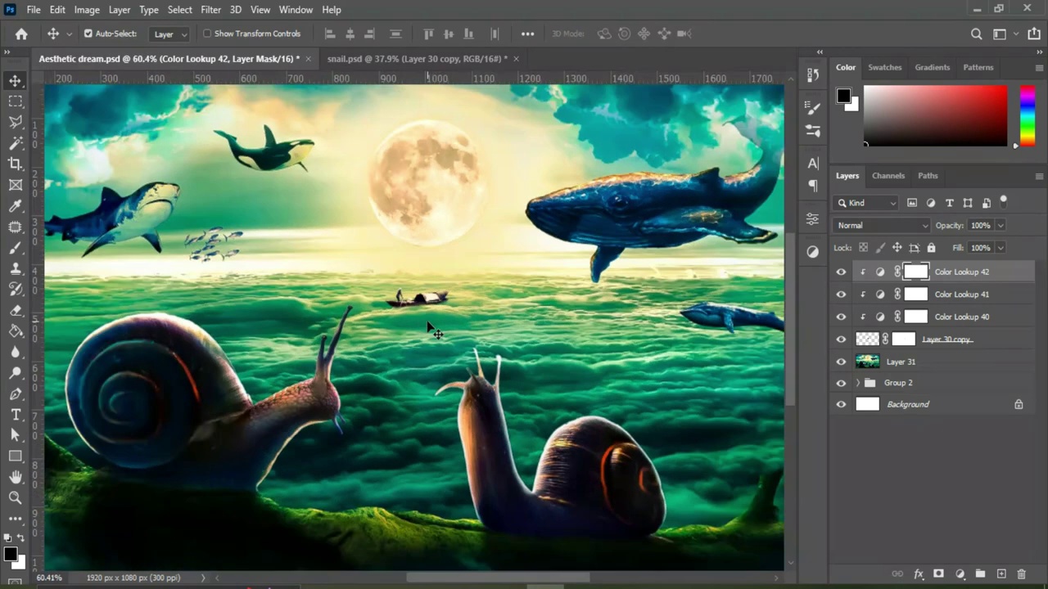
scroll(431, 329, "up", 2)
Add a fourth clipped Color Lookup adjustment with the 2Strip look
left_click(959, 575)
left_click(961, 488)
key("ctrl+alt+g")
left_click(711, 267)
left_click(719, 49)
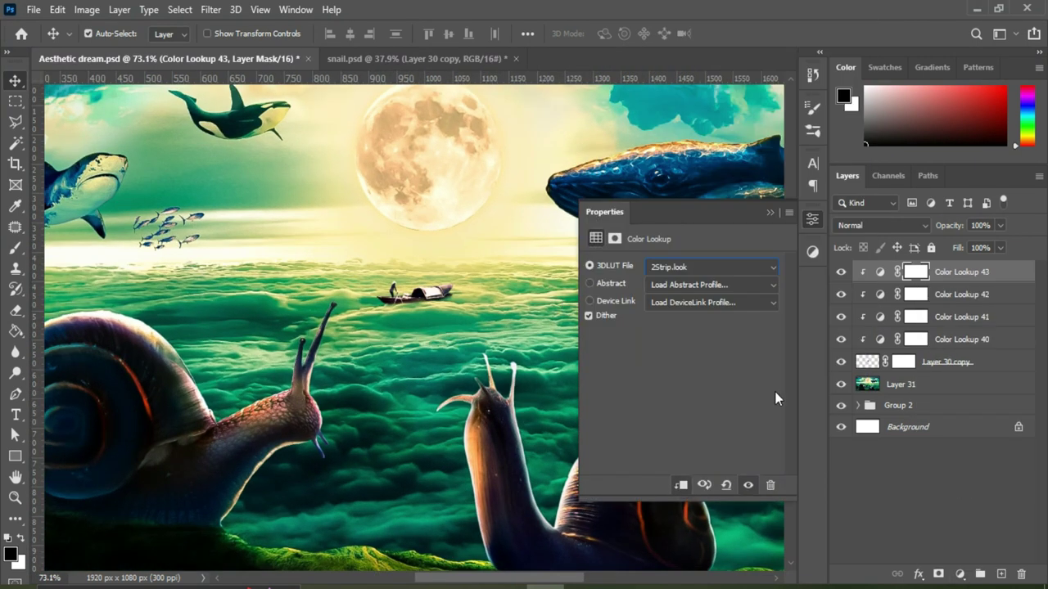
left_click(769, 212)
Select the merged Layer 31 to prepare another adjustment
scroll(410, 327, "down", 3)
left_click(900, 383)
left_click(959, 575)
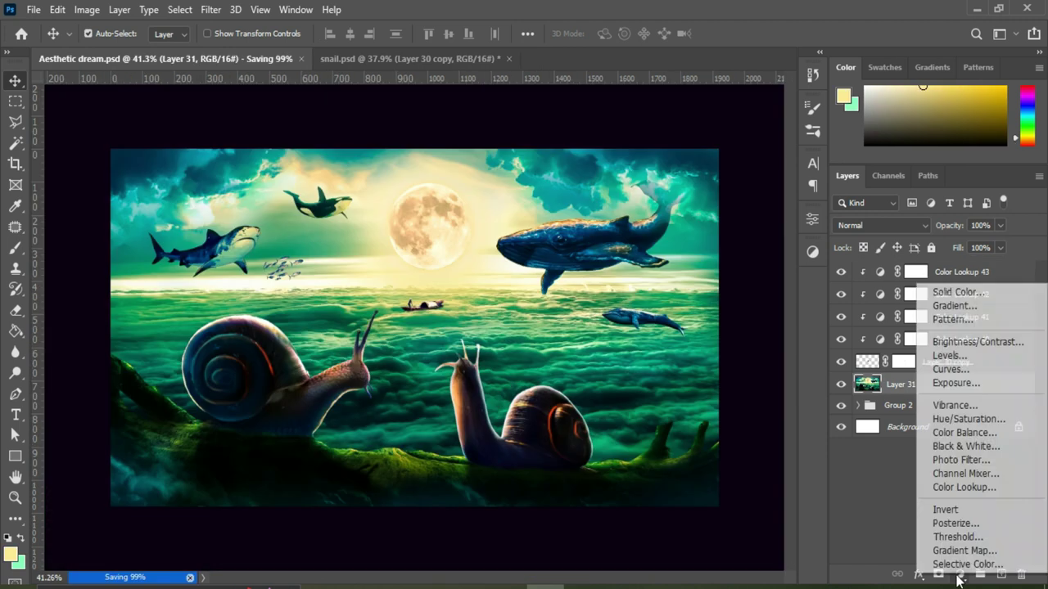
Clip a Levels adjustment to Layer 31, with white input 247 and midtones nudged slightly
left_click(949, 355)
key("ctrl+alt+g")
left_click_drag(775, 382, 768, 382)
left_click_drag(691, 381, 694, 381)
left_click_drag(768, 383, 771, 384)
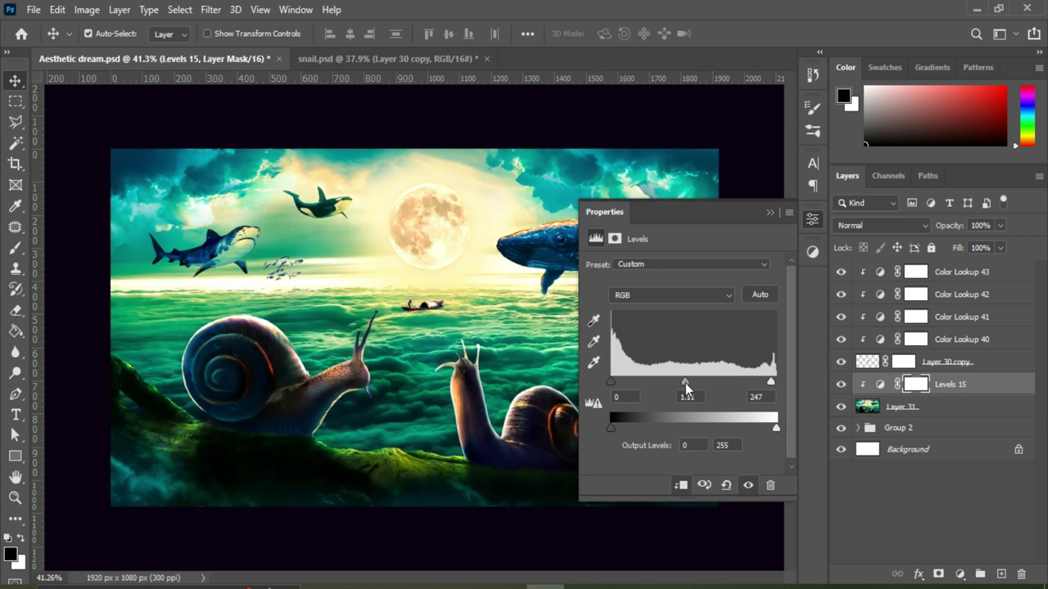
left_click(811, 219)
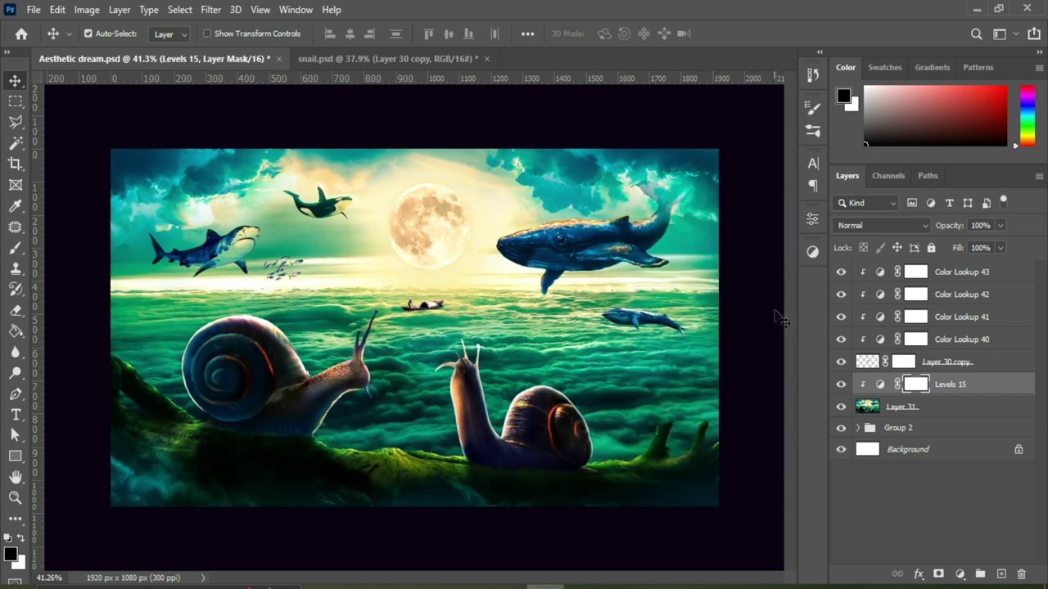